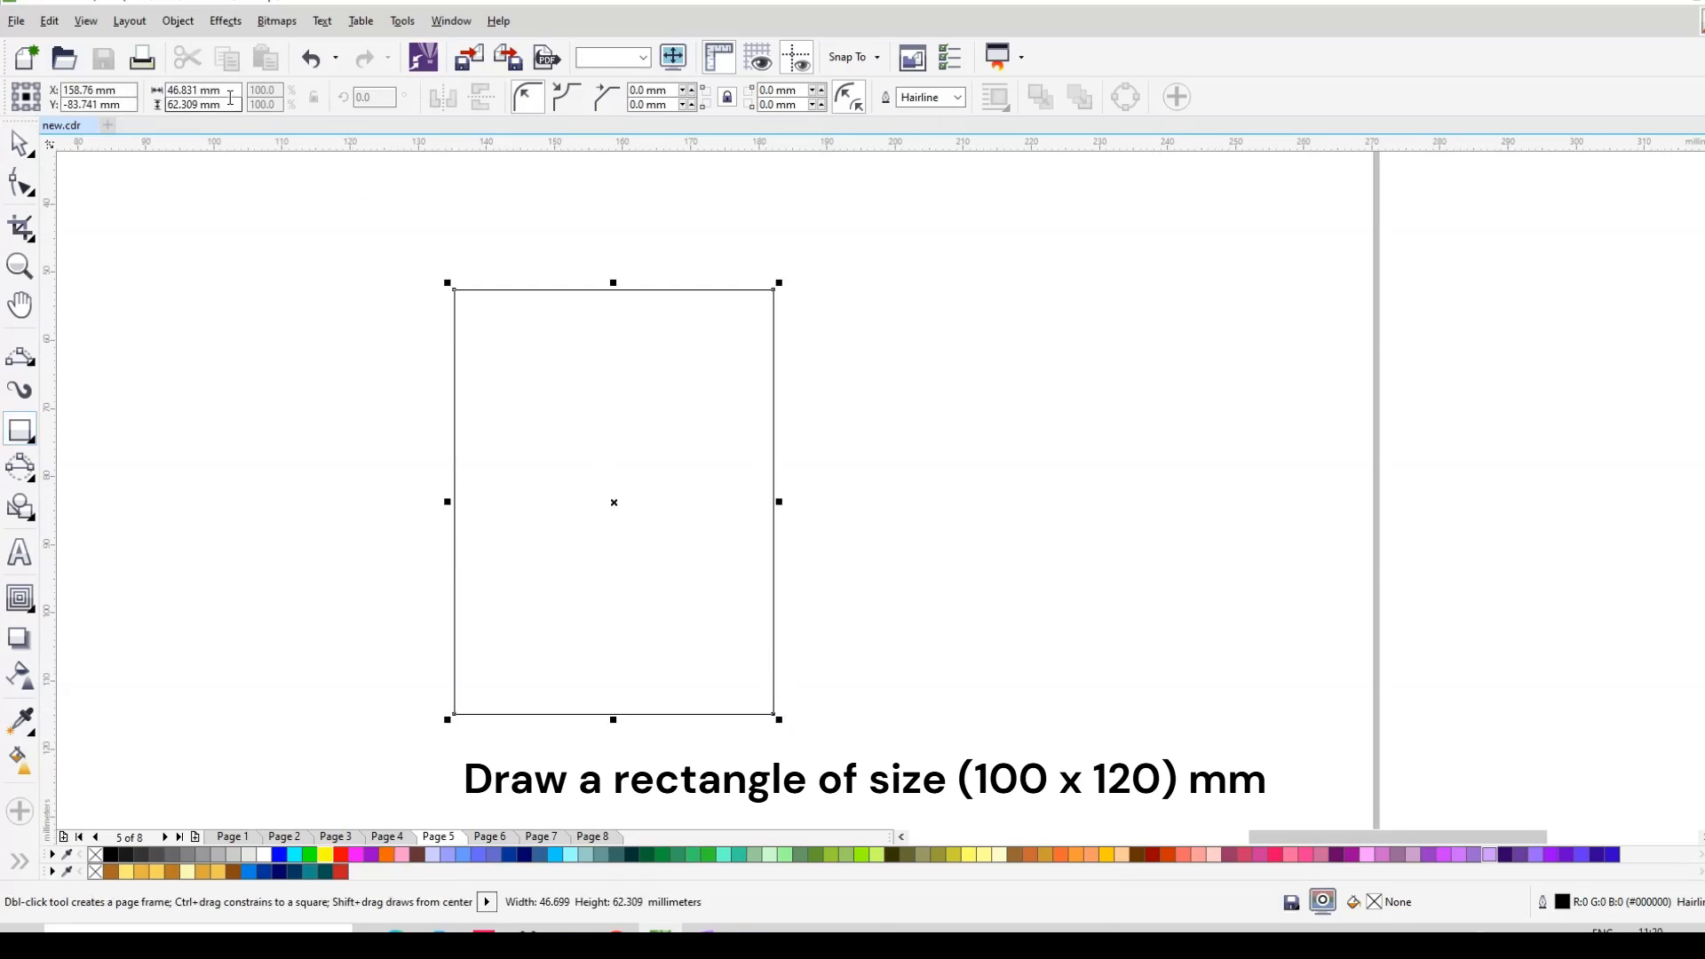
Step: Set the selected rectangle's size to 100 mm wide by 120 mm high
left_click_drag(229, 92, 167, 93)
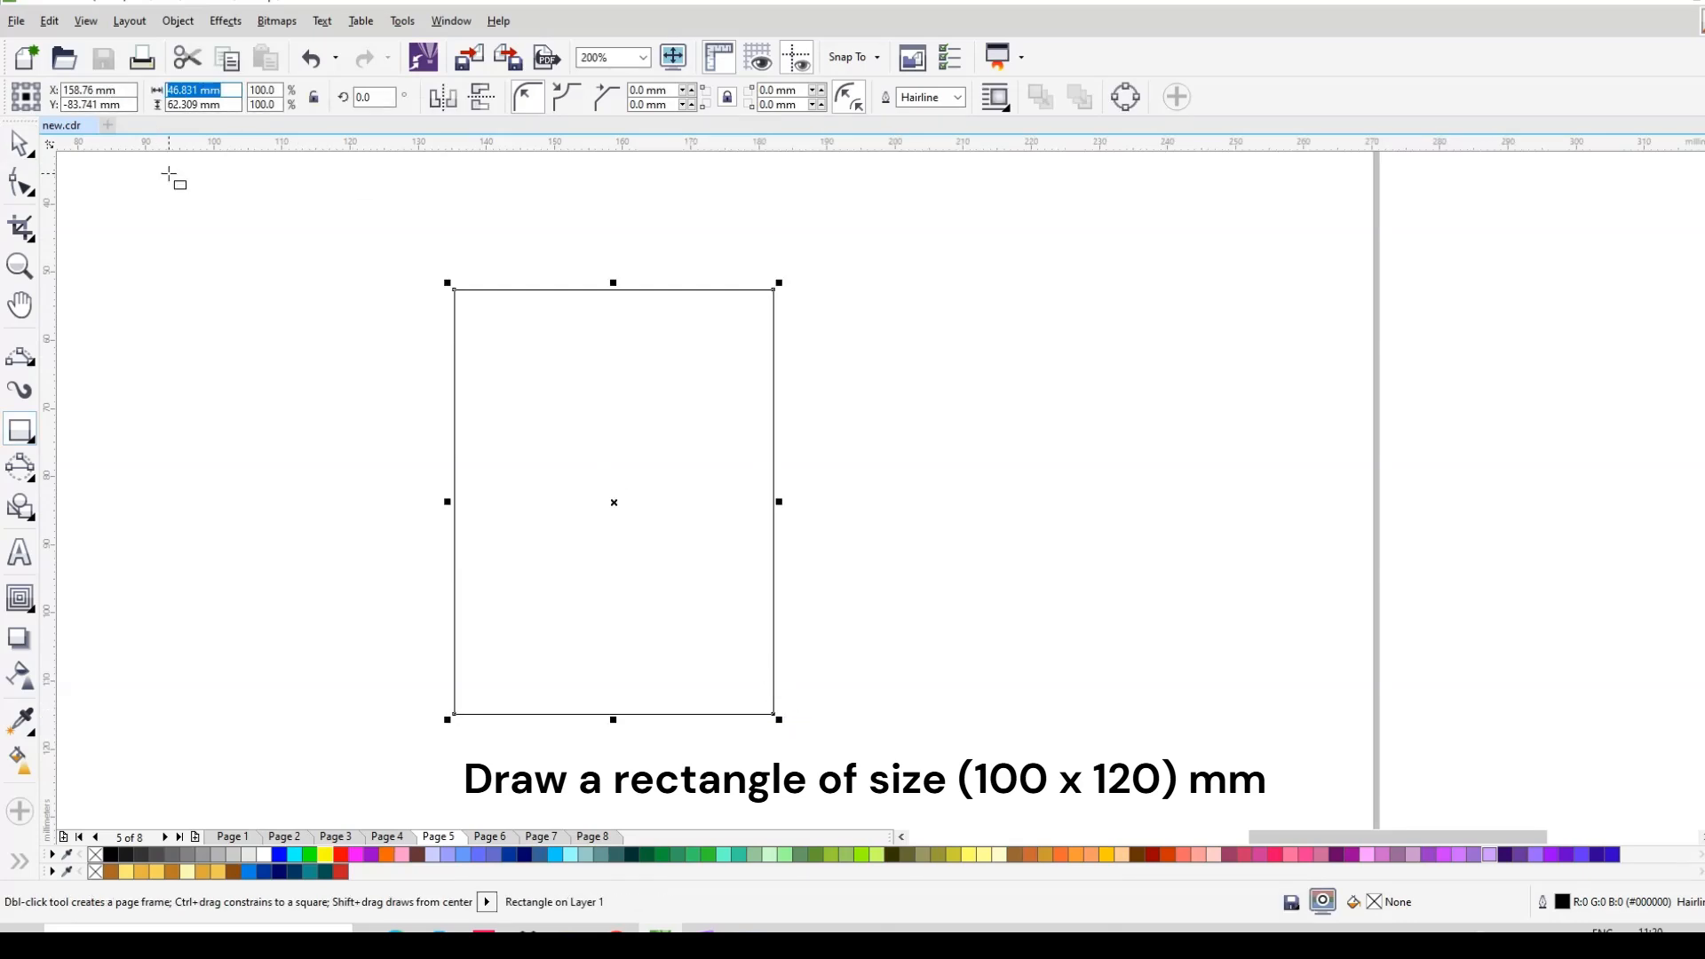
type("100")
key("Tab")
type("1")
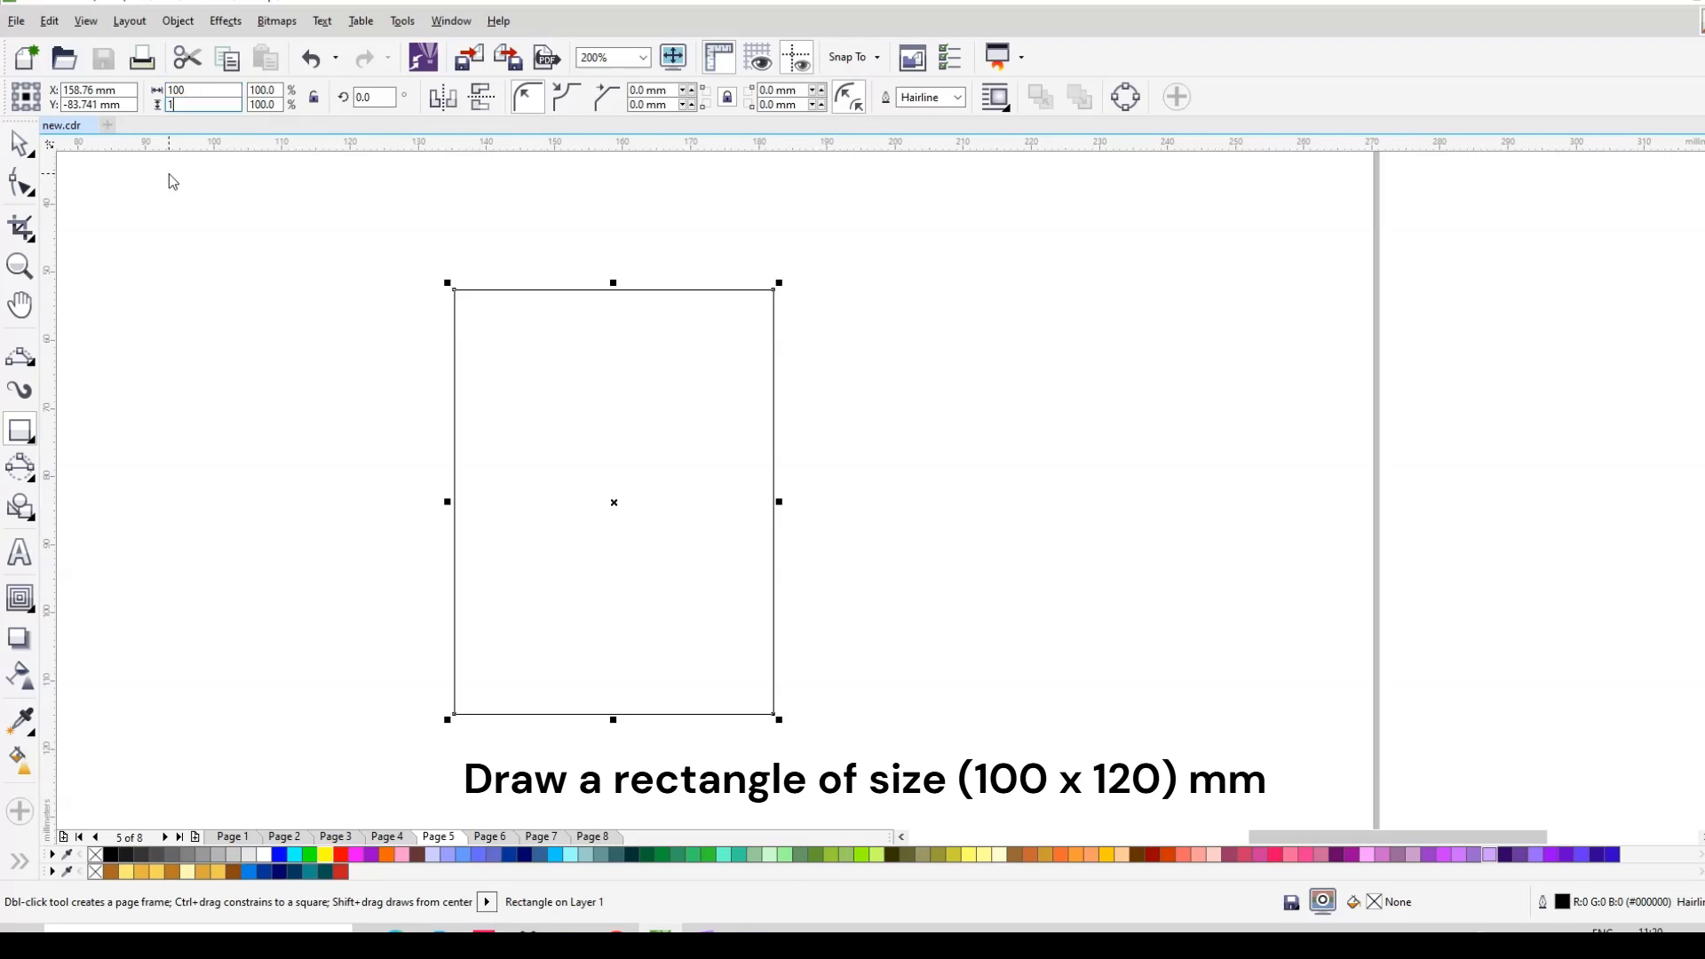
type("20")
key("Return")
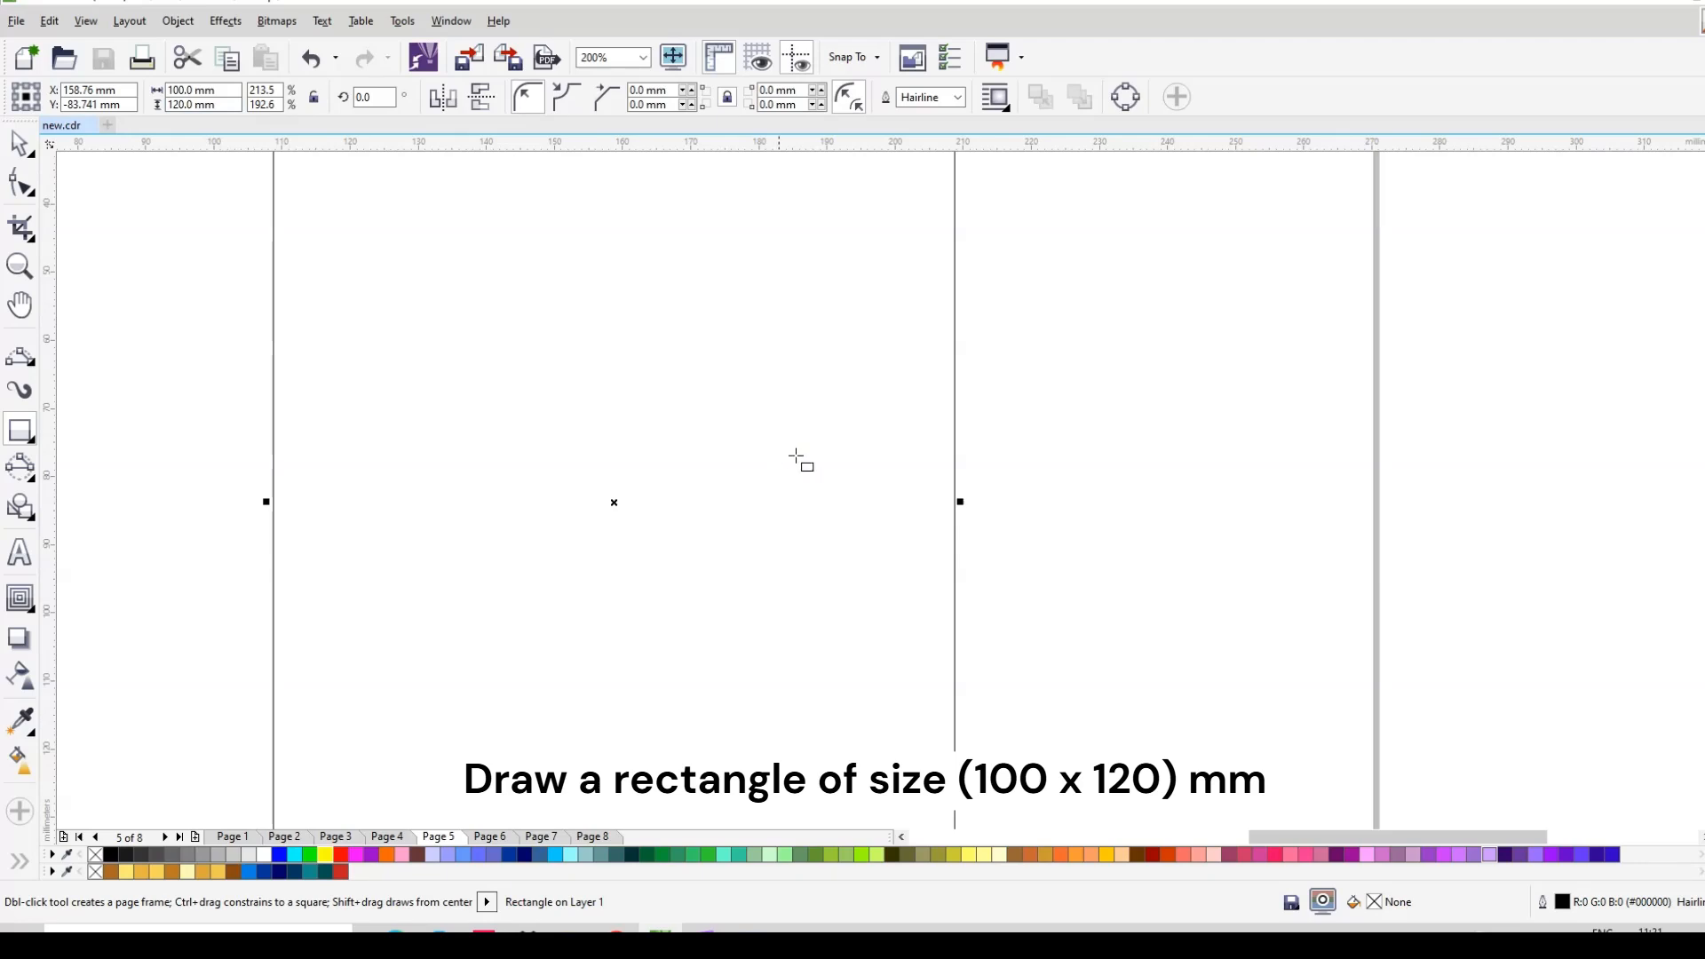
Step: Round the rectangle's two lower corners together with the Shape tool to the full 50 mm radius, forming a U-shaped base
scroll(803, 453, "down", 1)
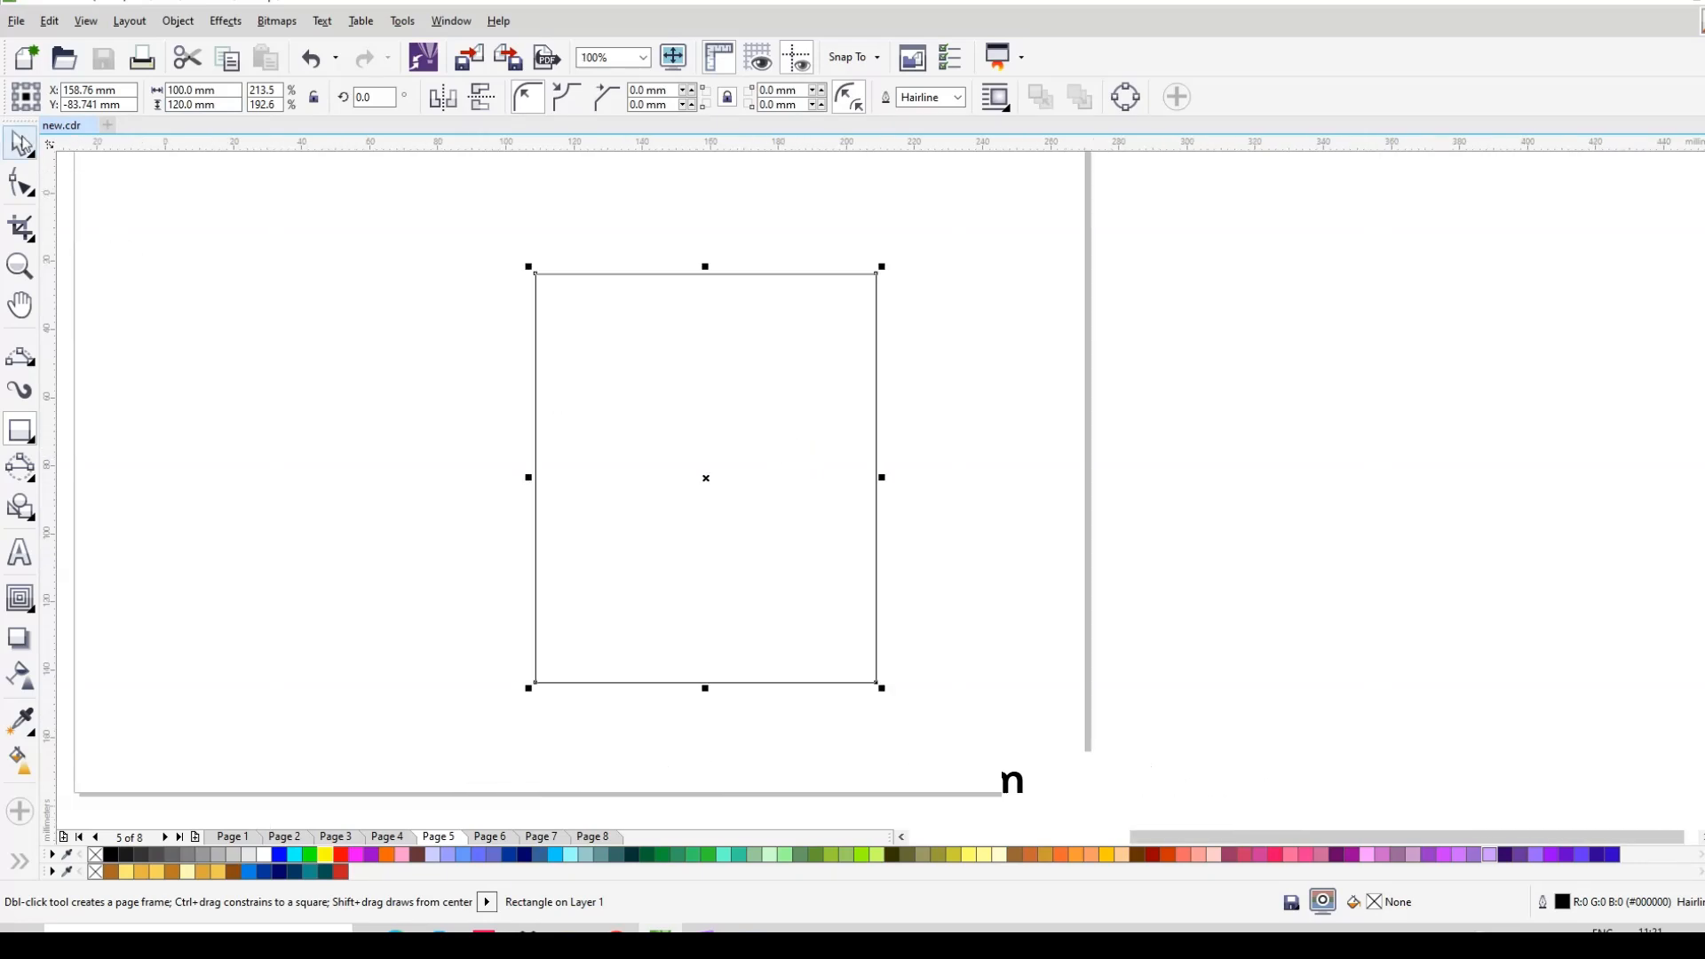
left_click(22, 185)
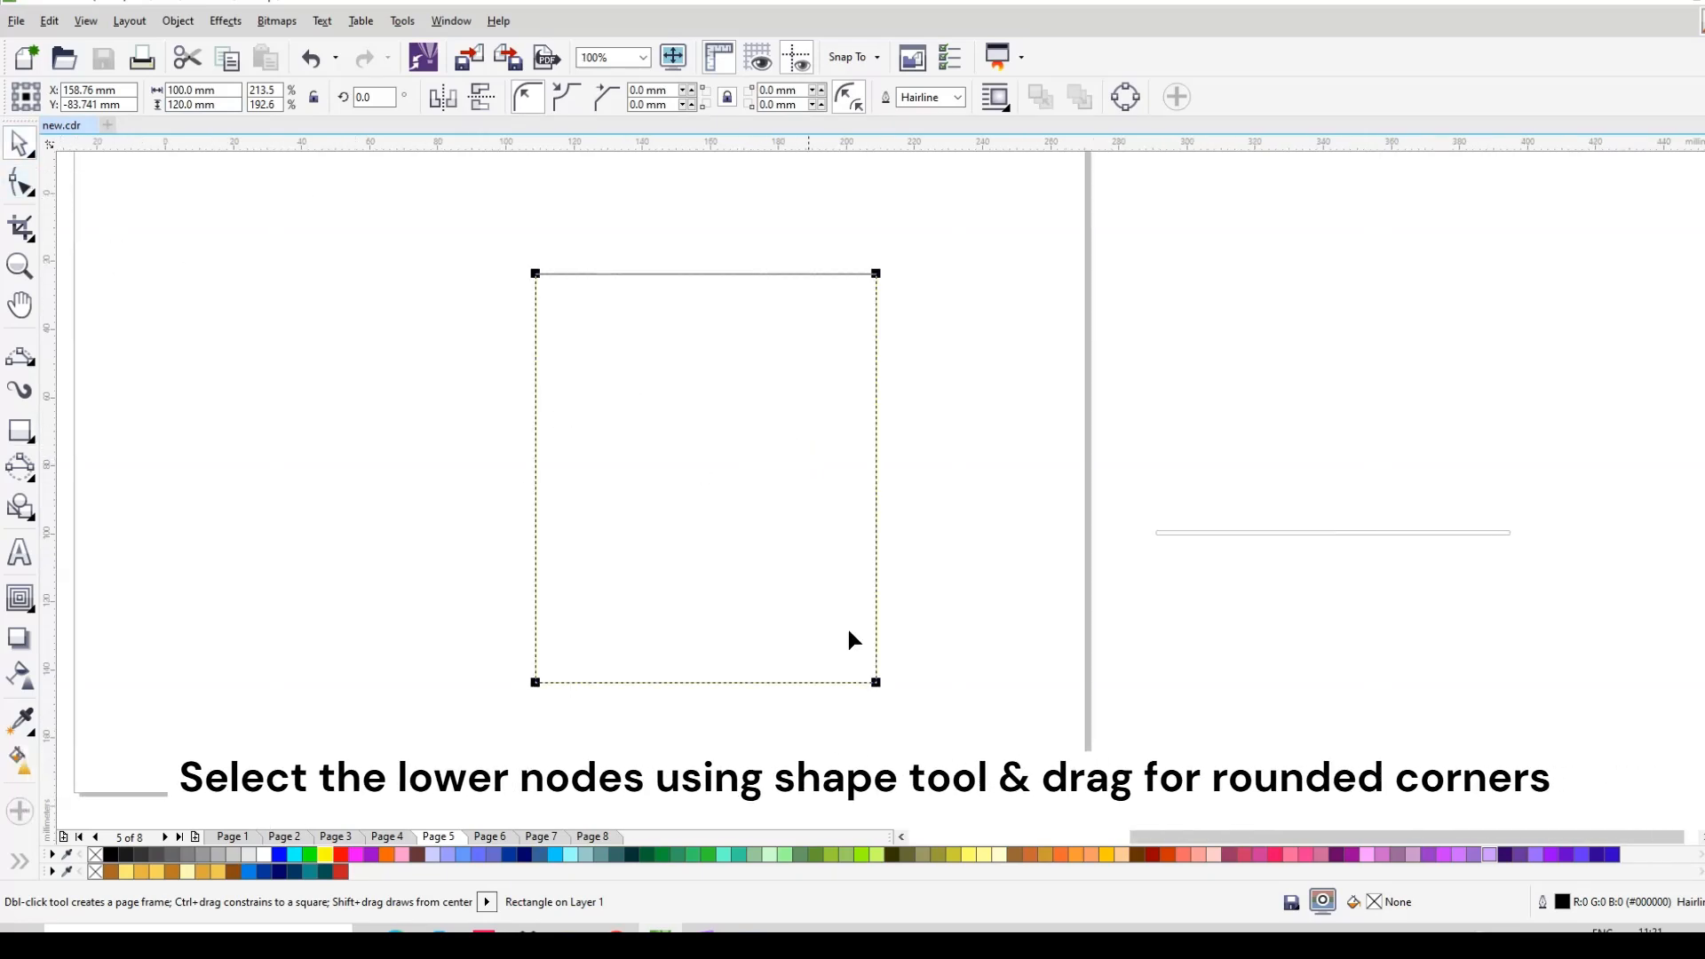
left_click(877, 683)
left_click(535, 683, "shift")
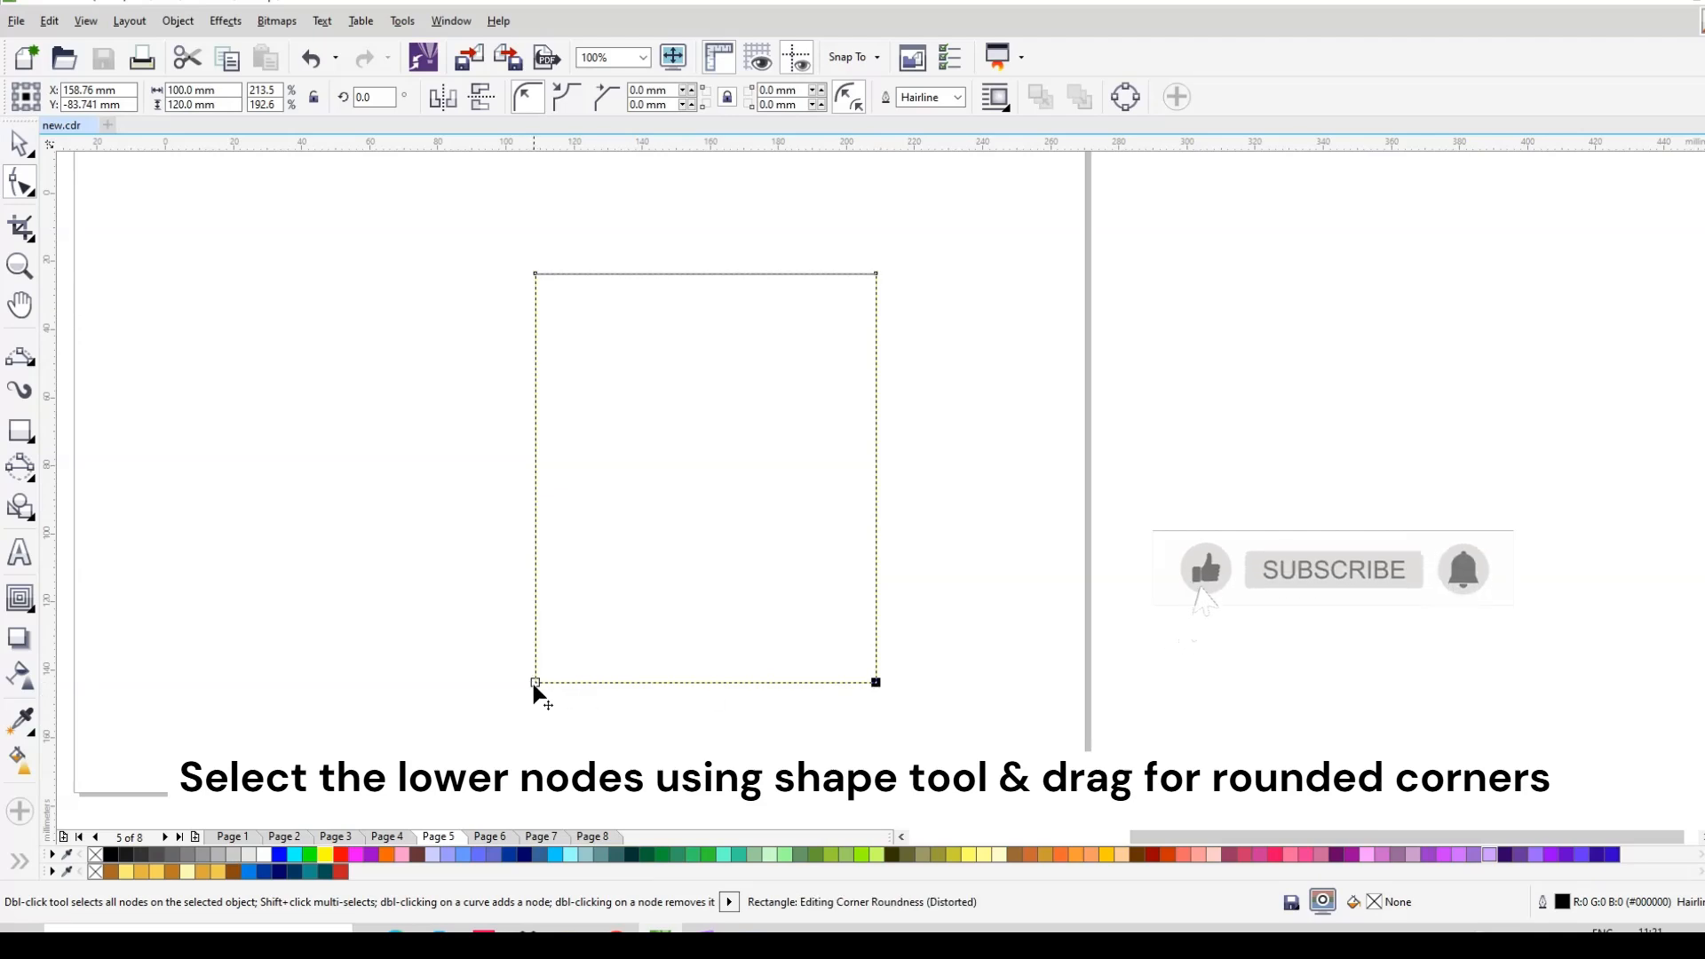
left_click_drag(877, 683, 906, 305)
mouse_move(922, 240)
left_mouse_down()
mouse_move(935, 190)
mouse_move(931, 259)
left_mouse_up()
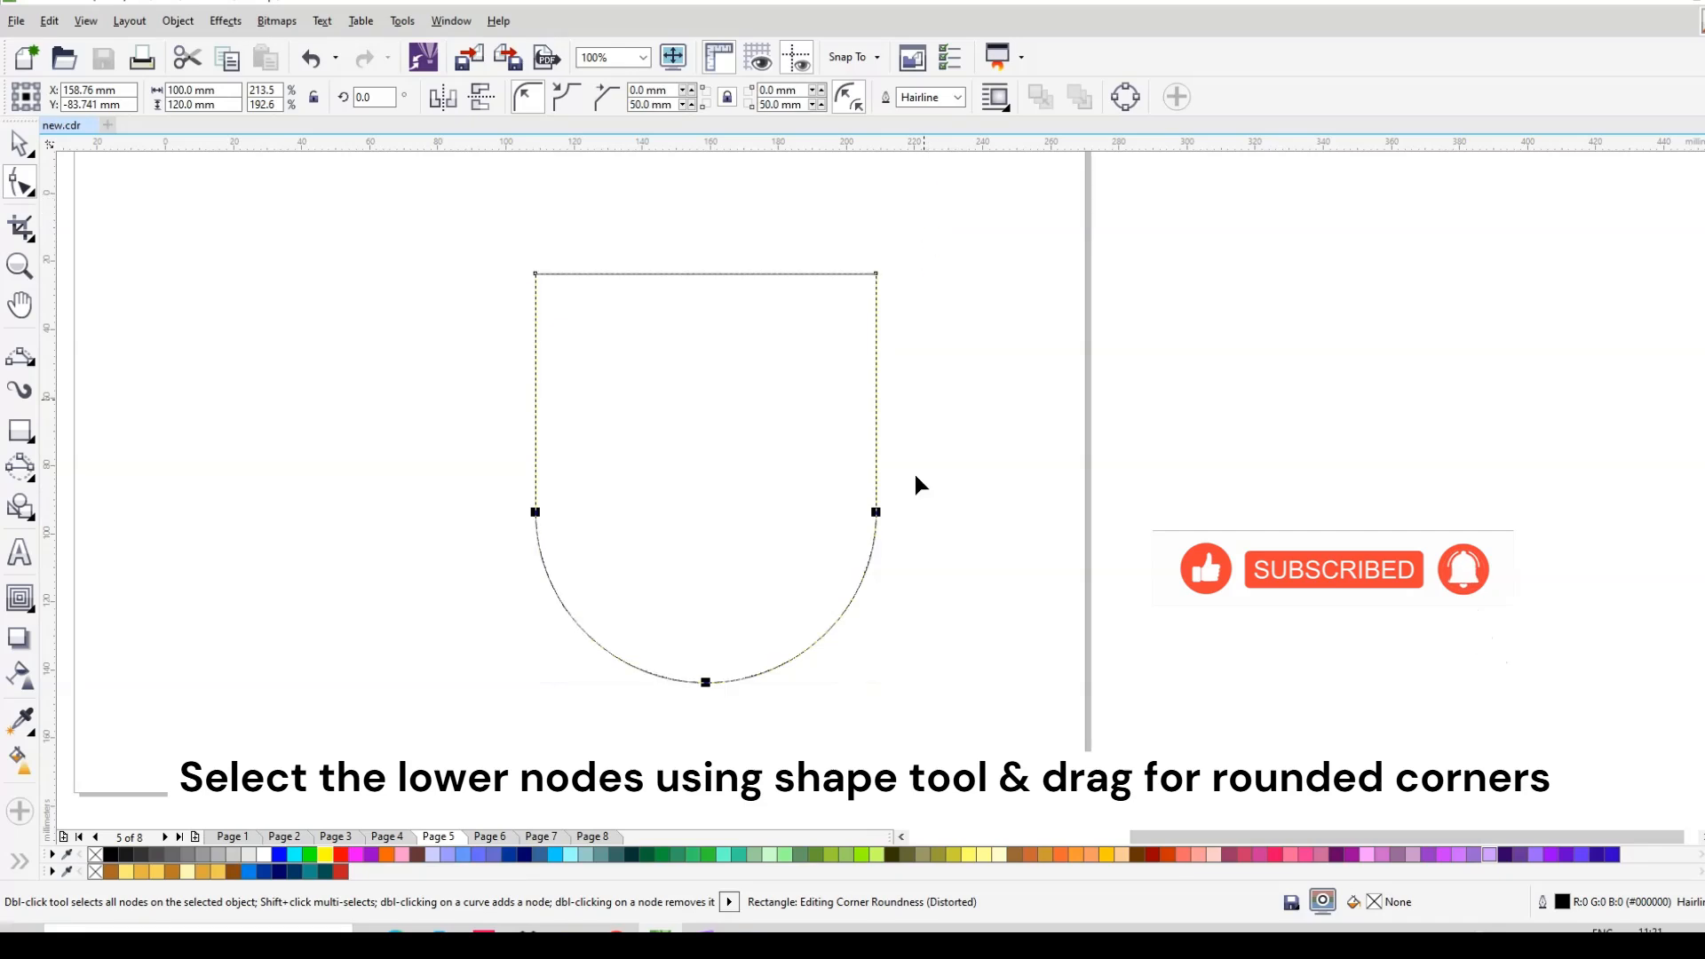
Step: Apply an inside contour to the U-shaped rectangle with 5 steps and a 6.5 mm offset
left_click(20, 142)
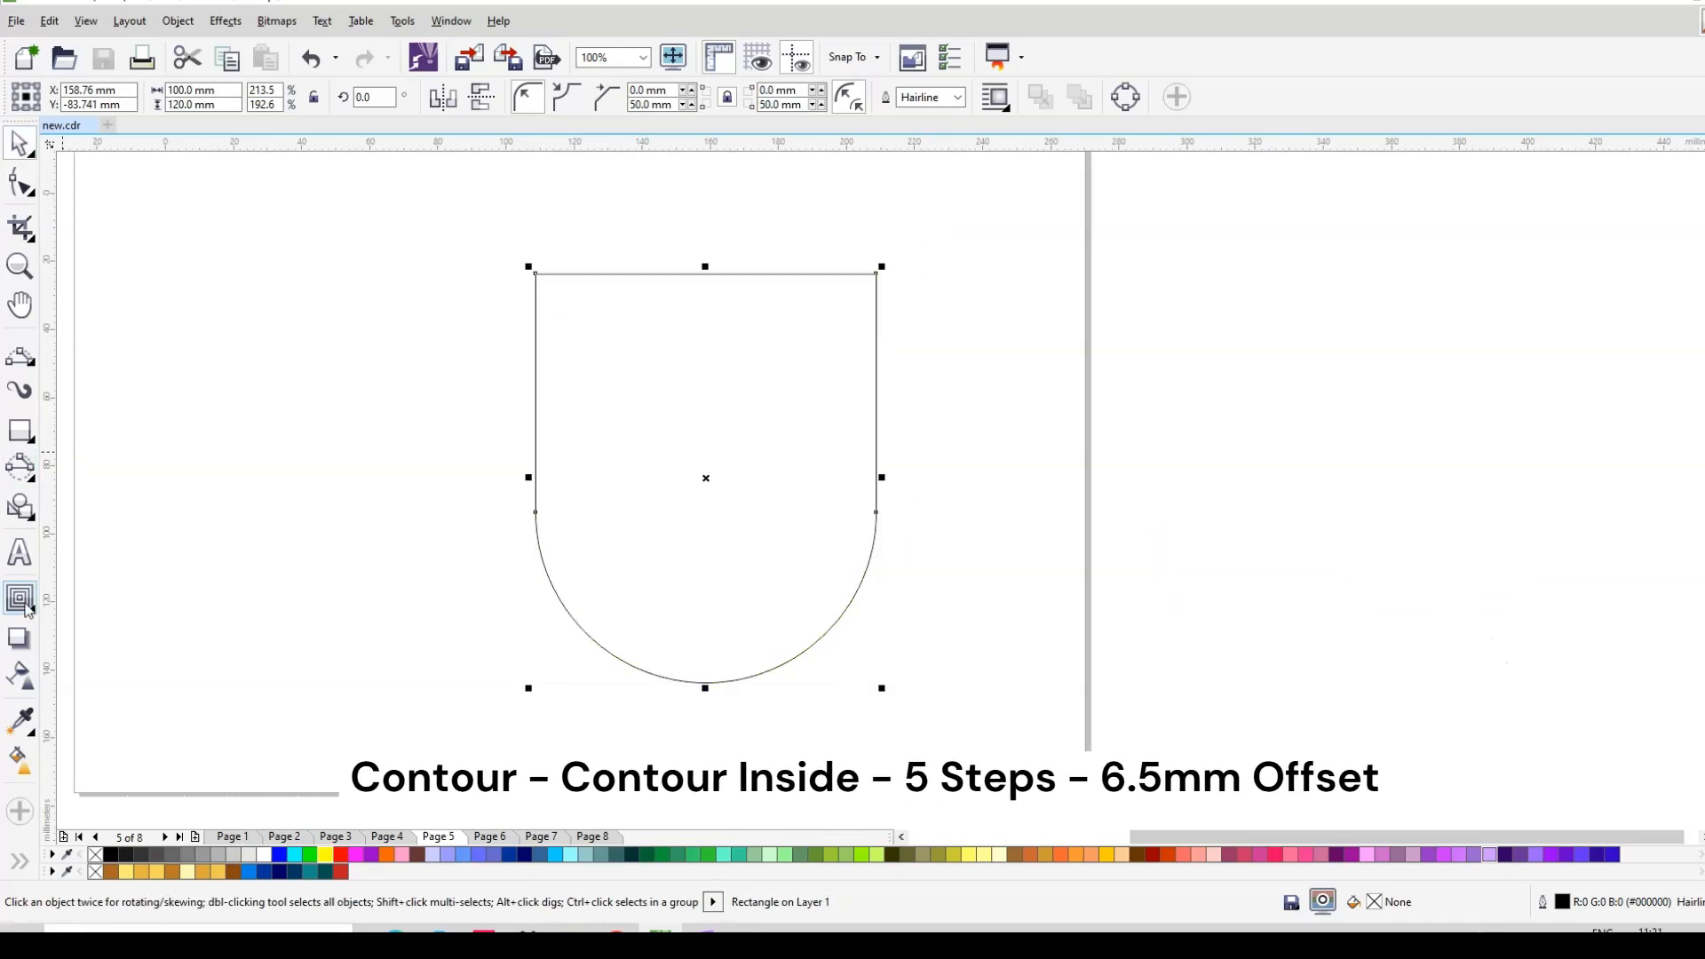
left_click(20, 598)
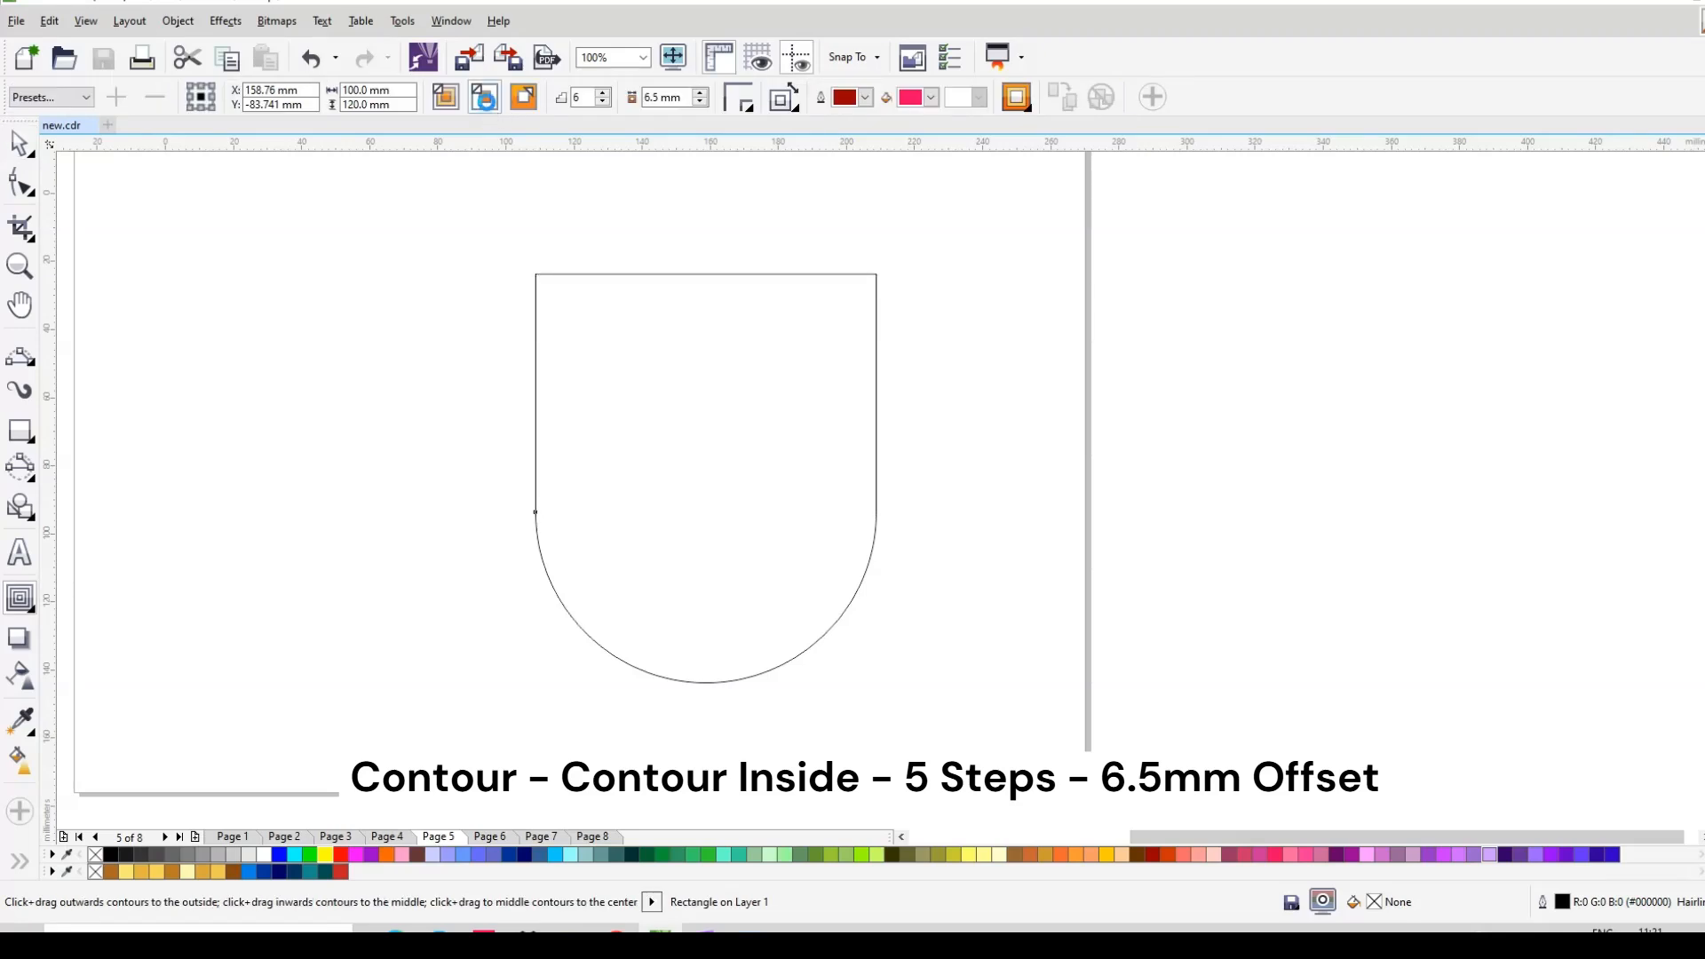
left_click_drag(536, 480, 668, 479)
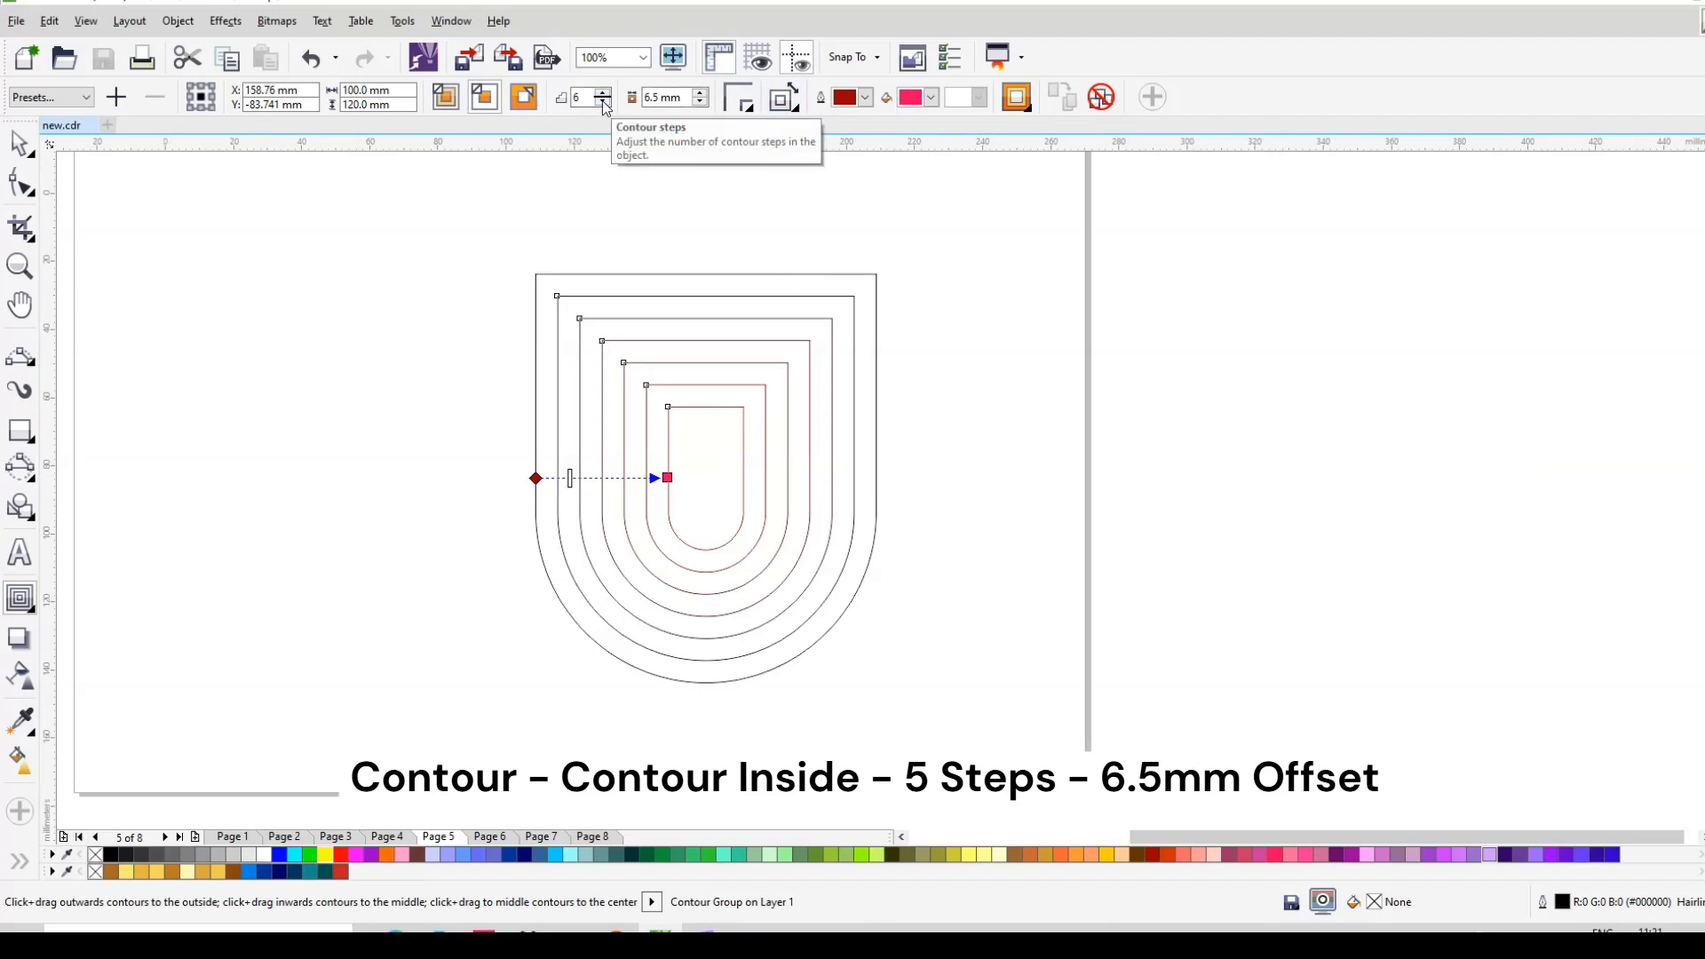
left_click(604, 103)
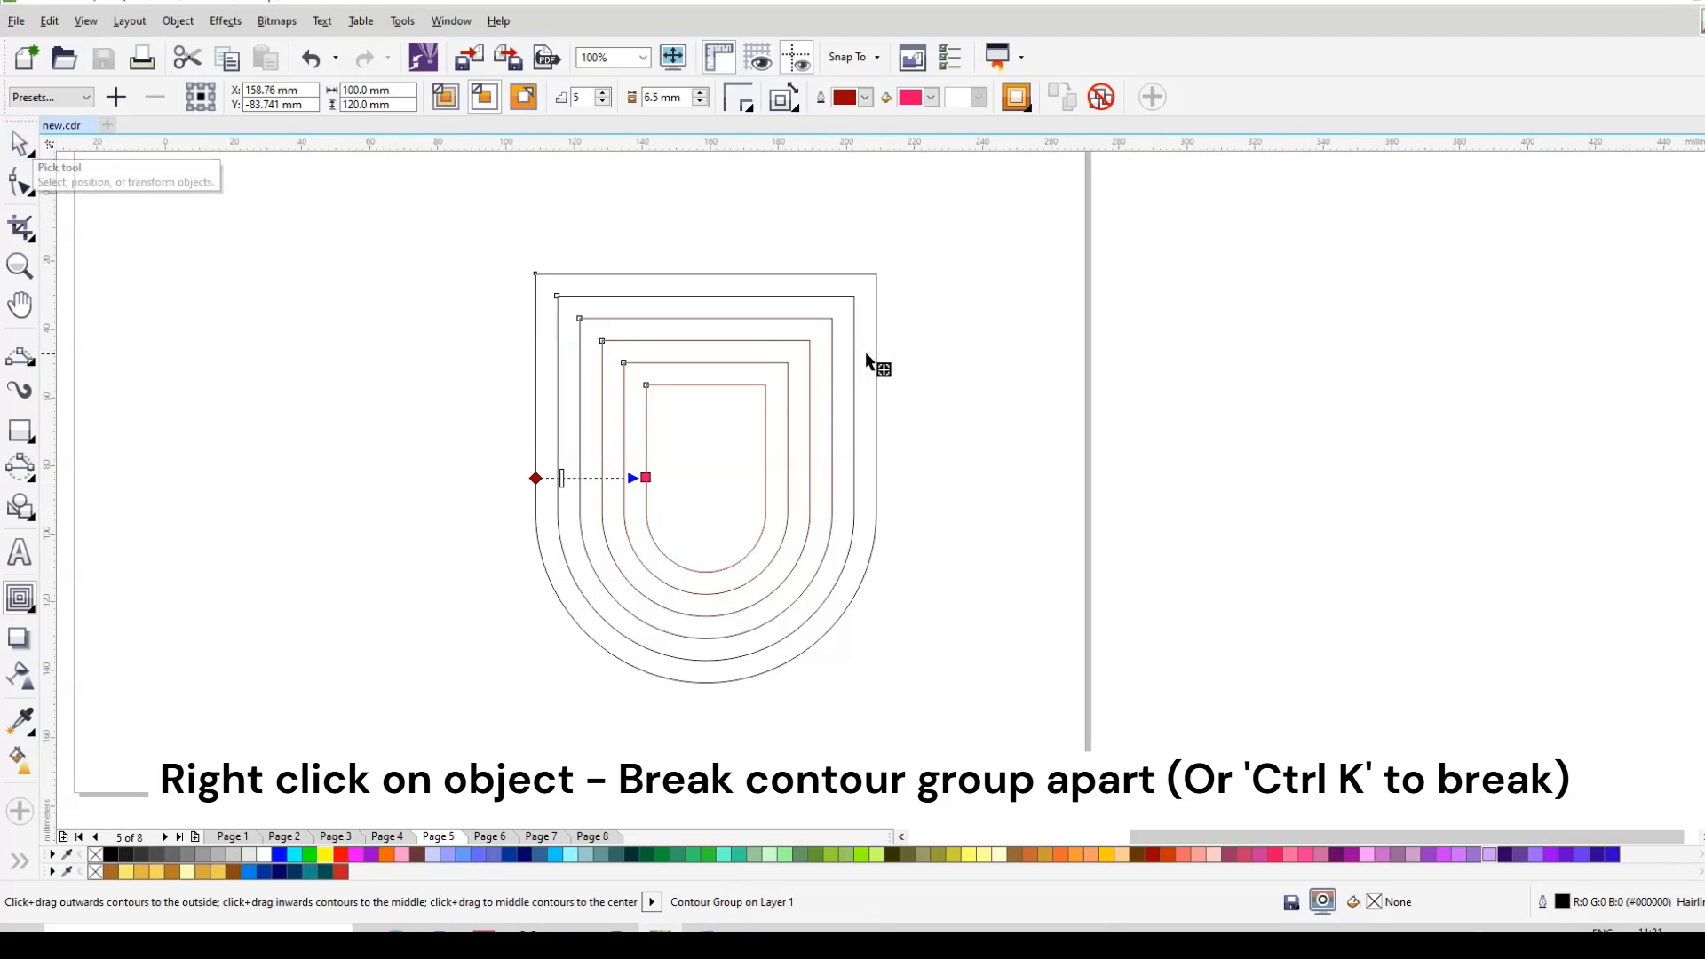
Step: Break the contour group apart and ungroup the result into separate outlines
left_click(19, 143)
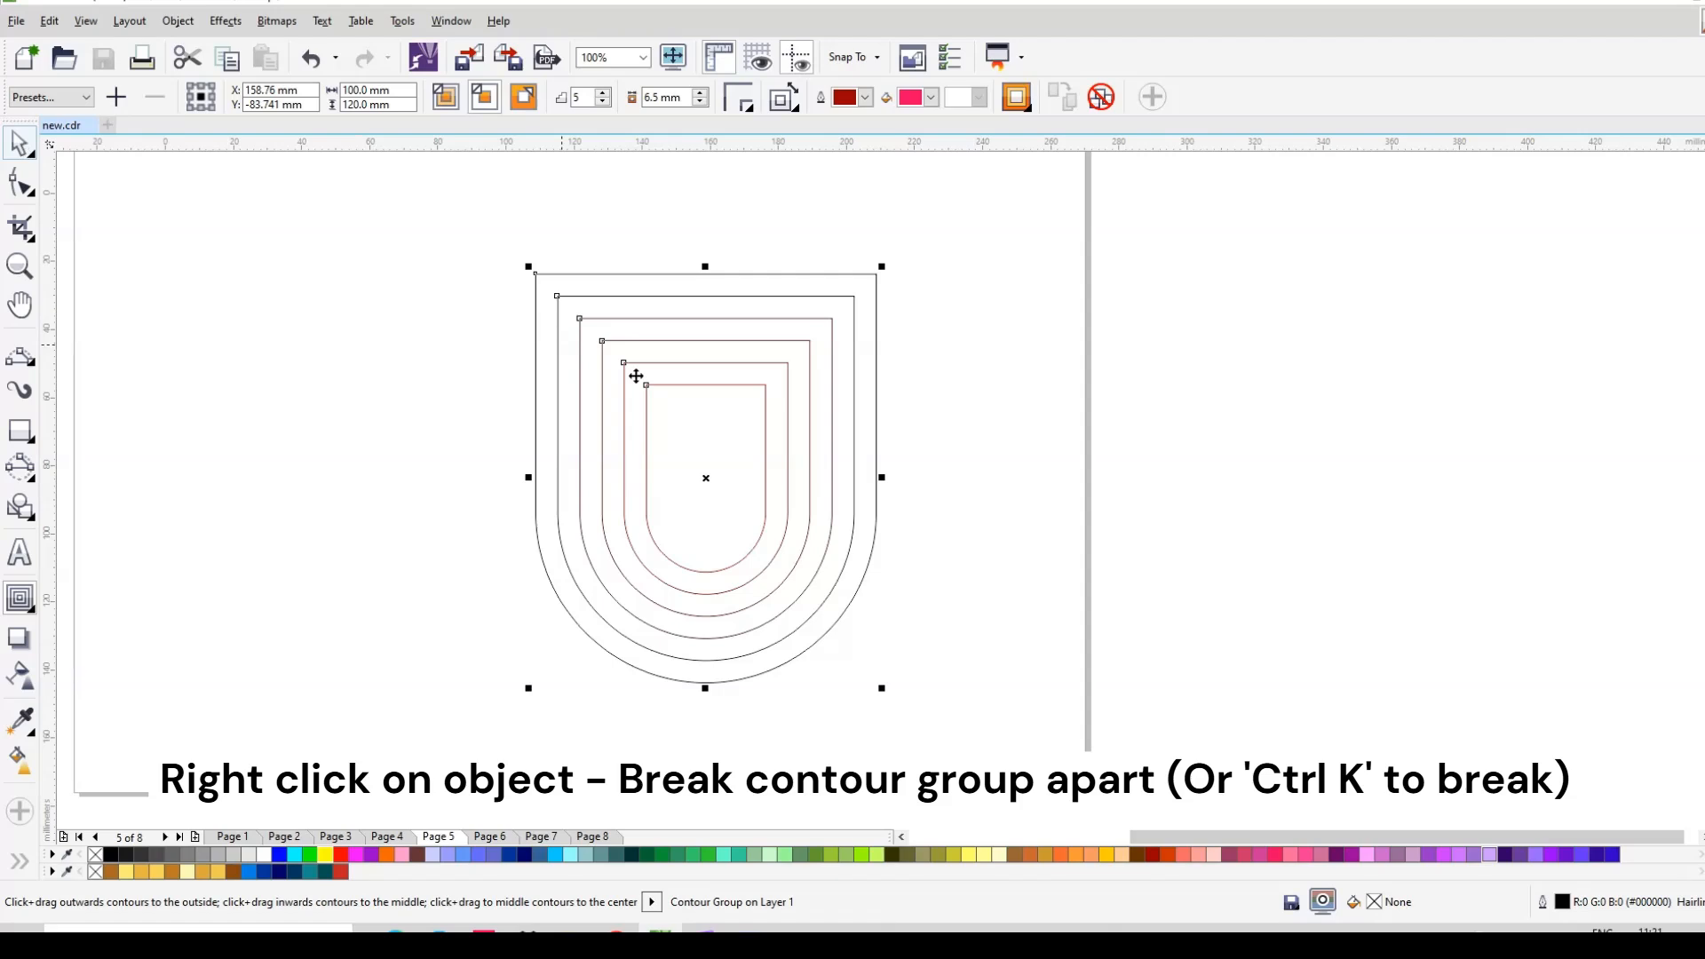
right_click(804, 367)
left_click(915, 424)
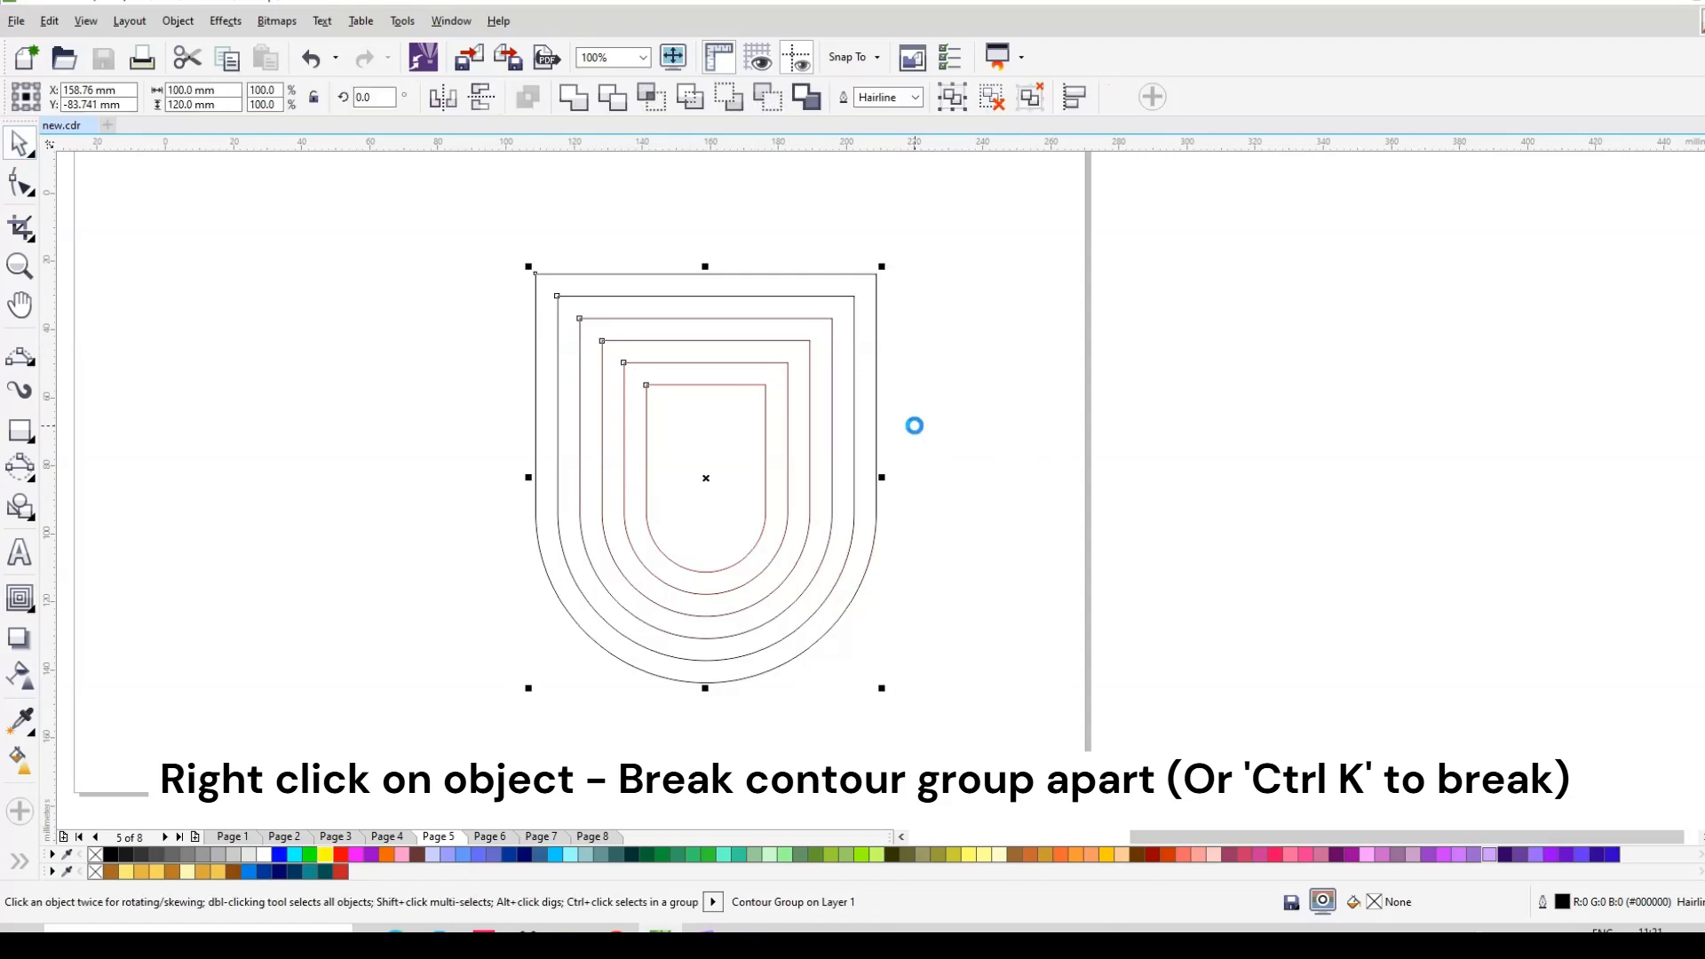
left_click(993, 113)
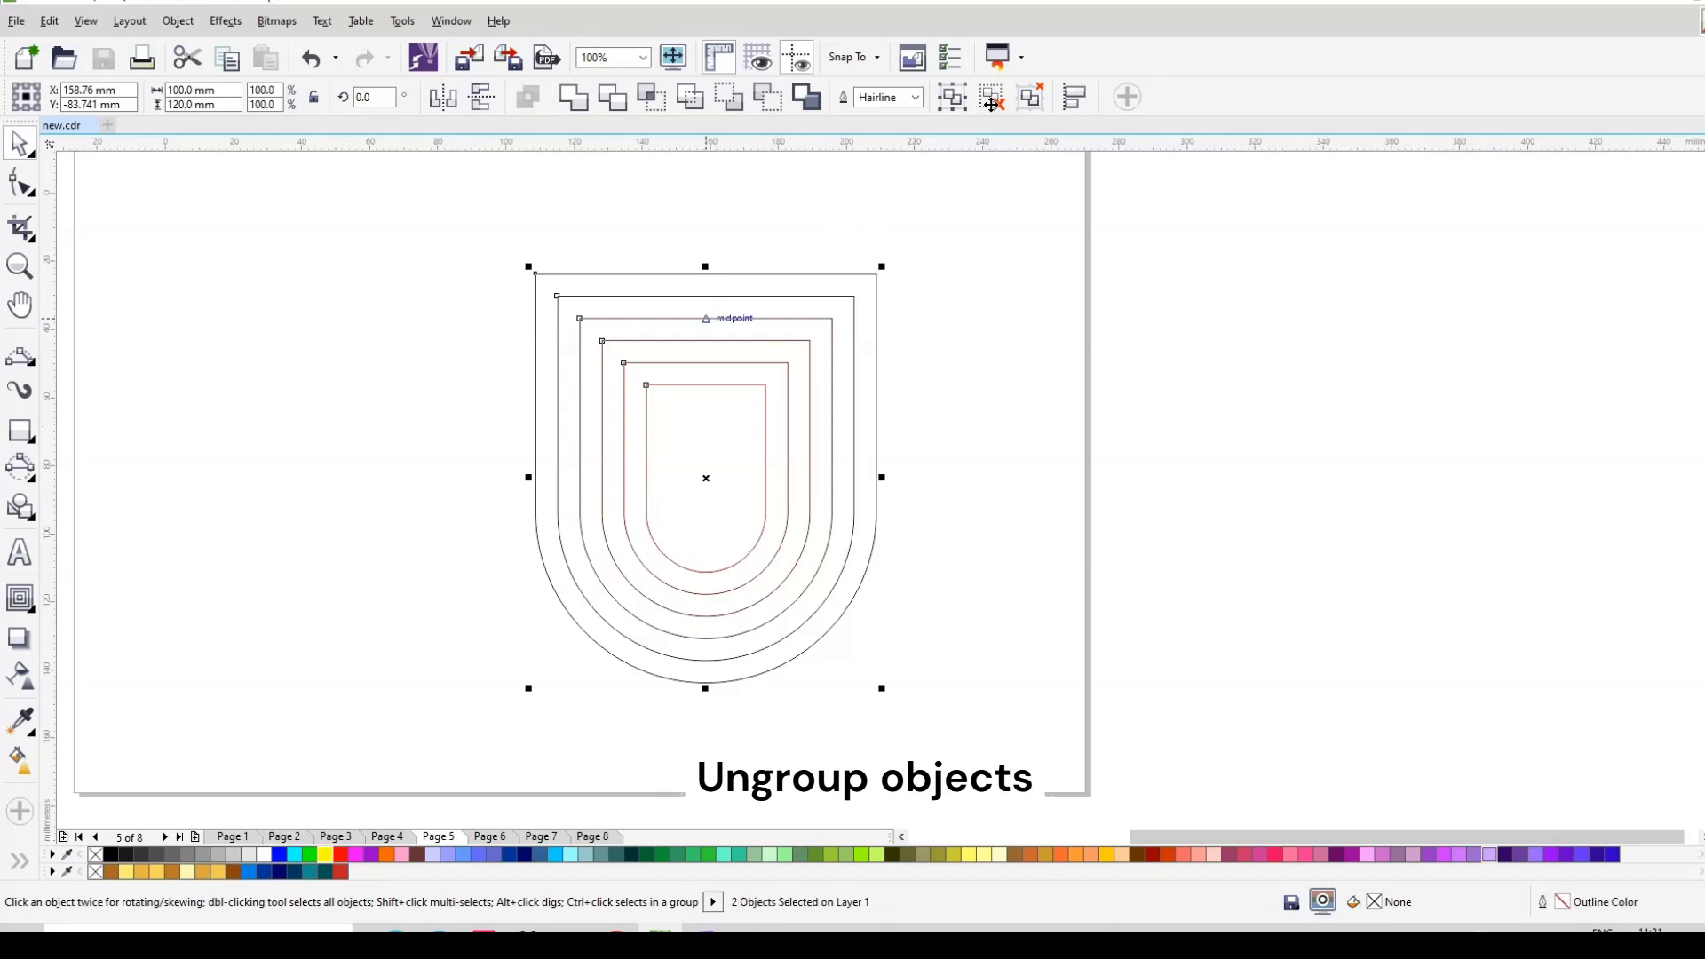
left_click(993, 100)
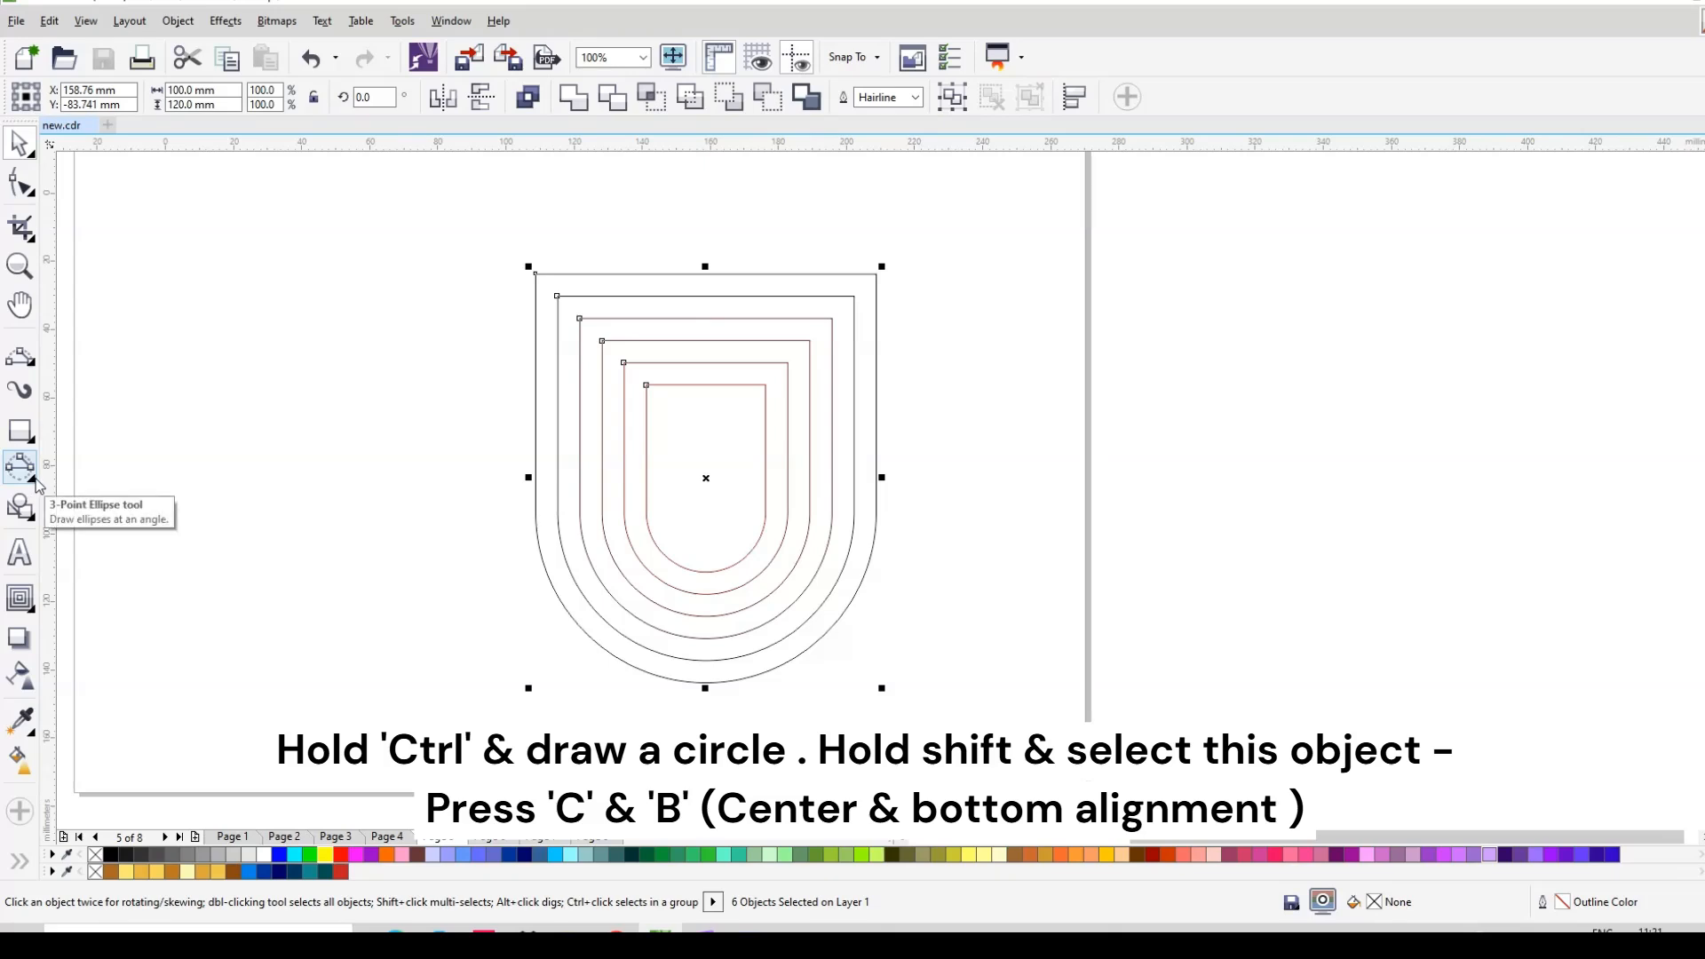
Step: Draw a circle about 27 mm in diameter and align it to the horizontal centre and bottom edge of the innermost outline
left_click(36, 485)
left_click(89, 463)
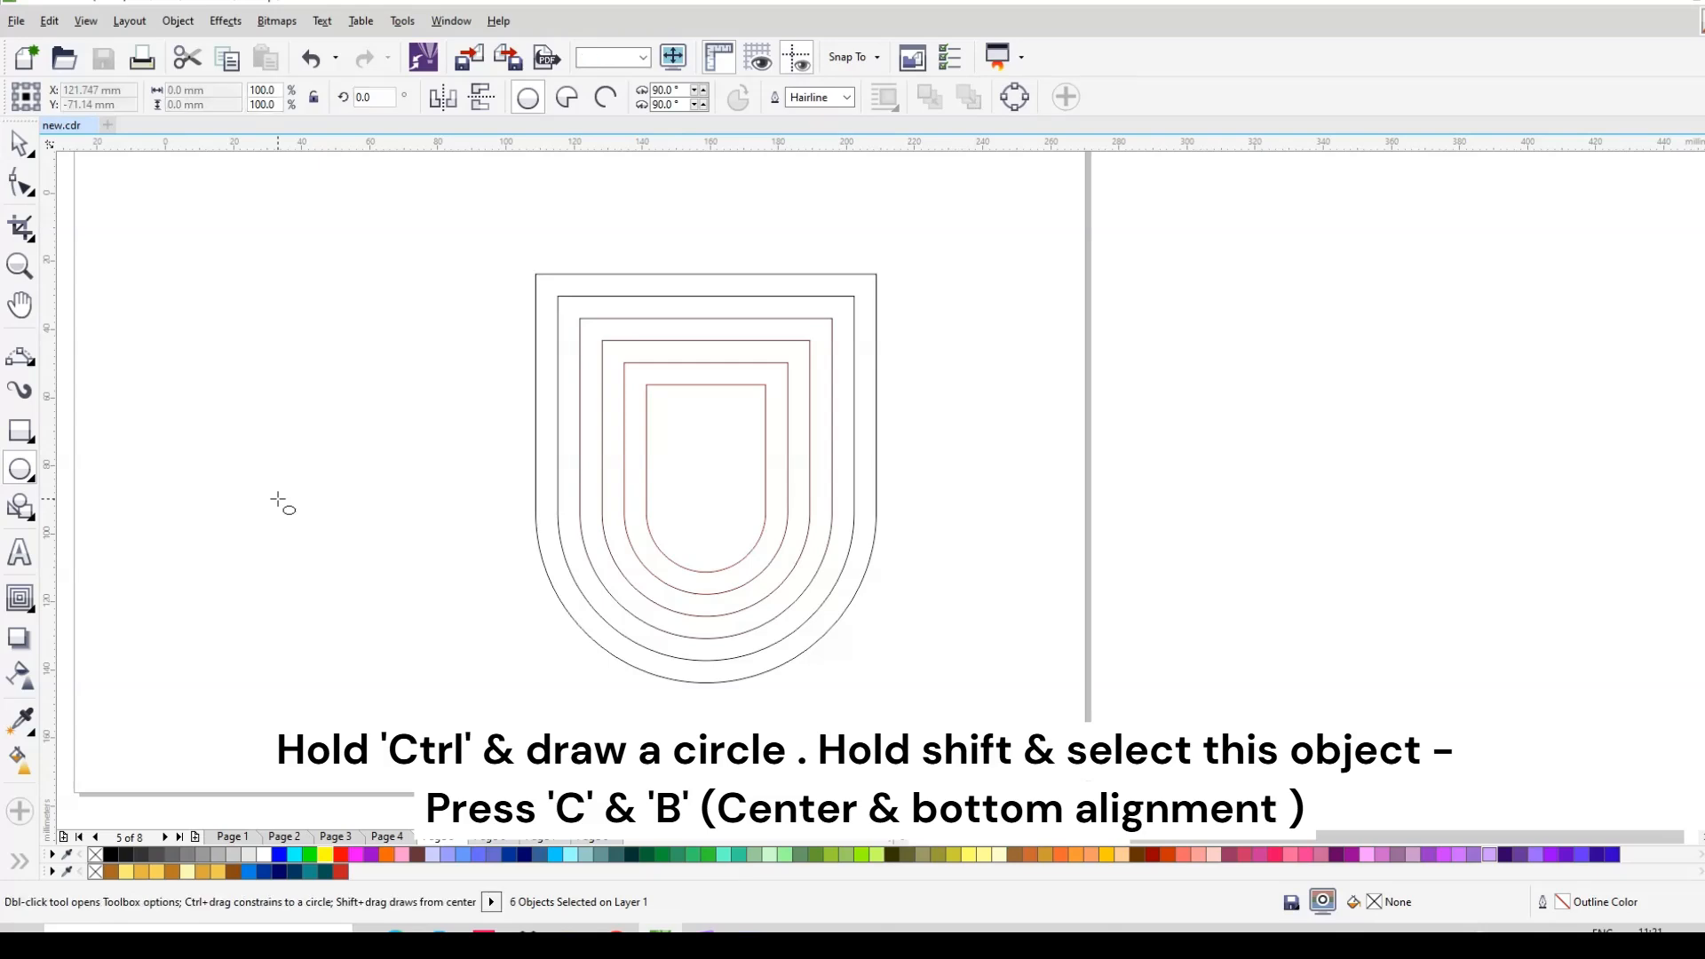
left_click_drag(363, 587, 278, 500)
left_click(743, 563, "shift")
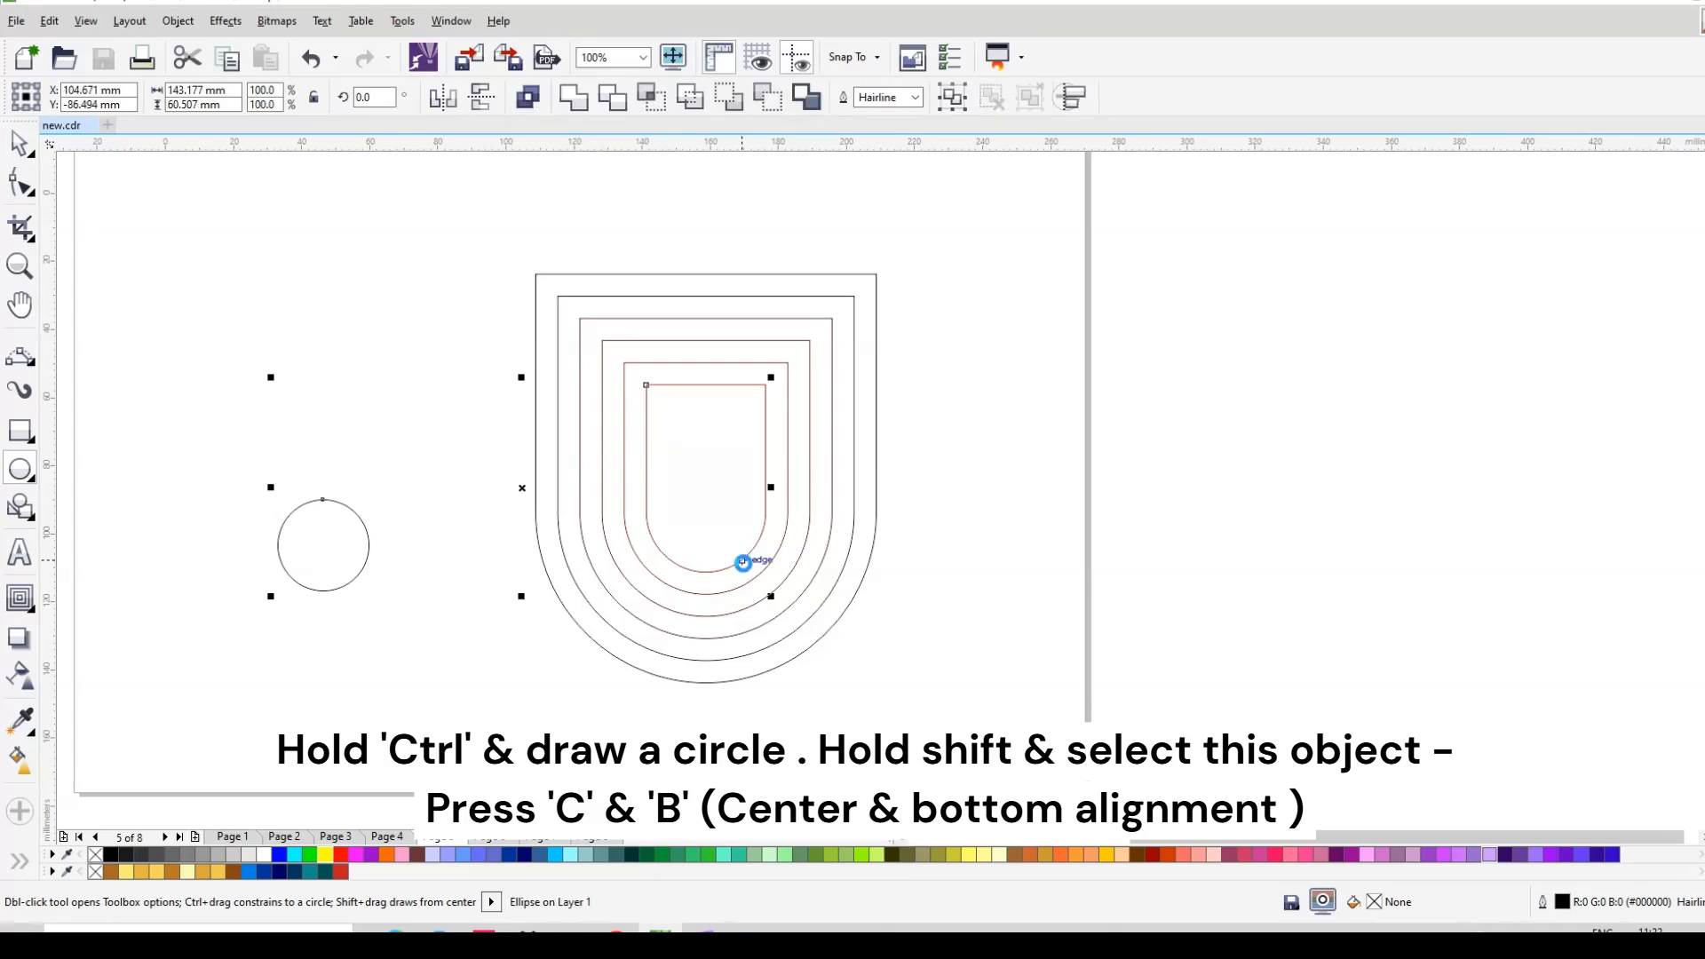
key("c")
key("b")
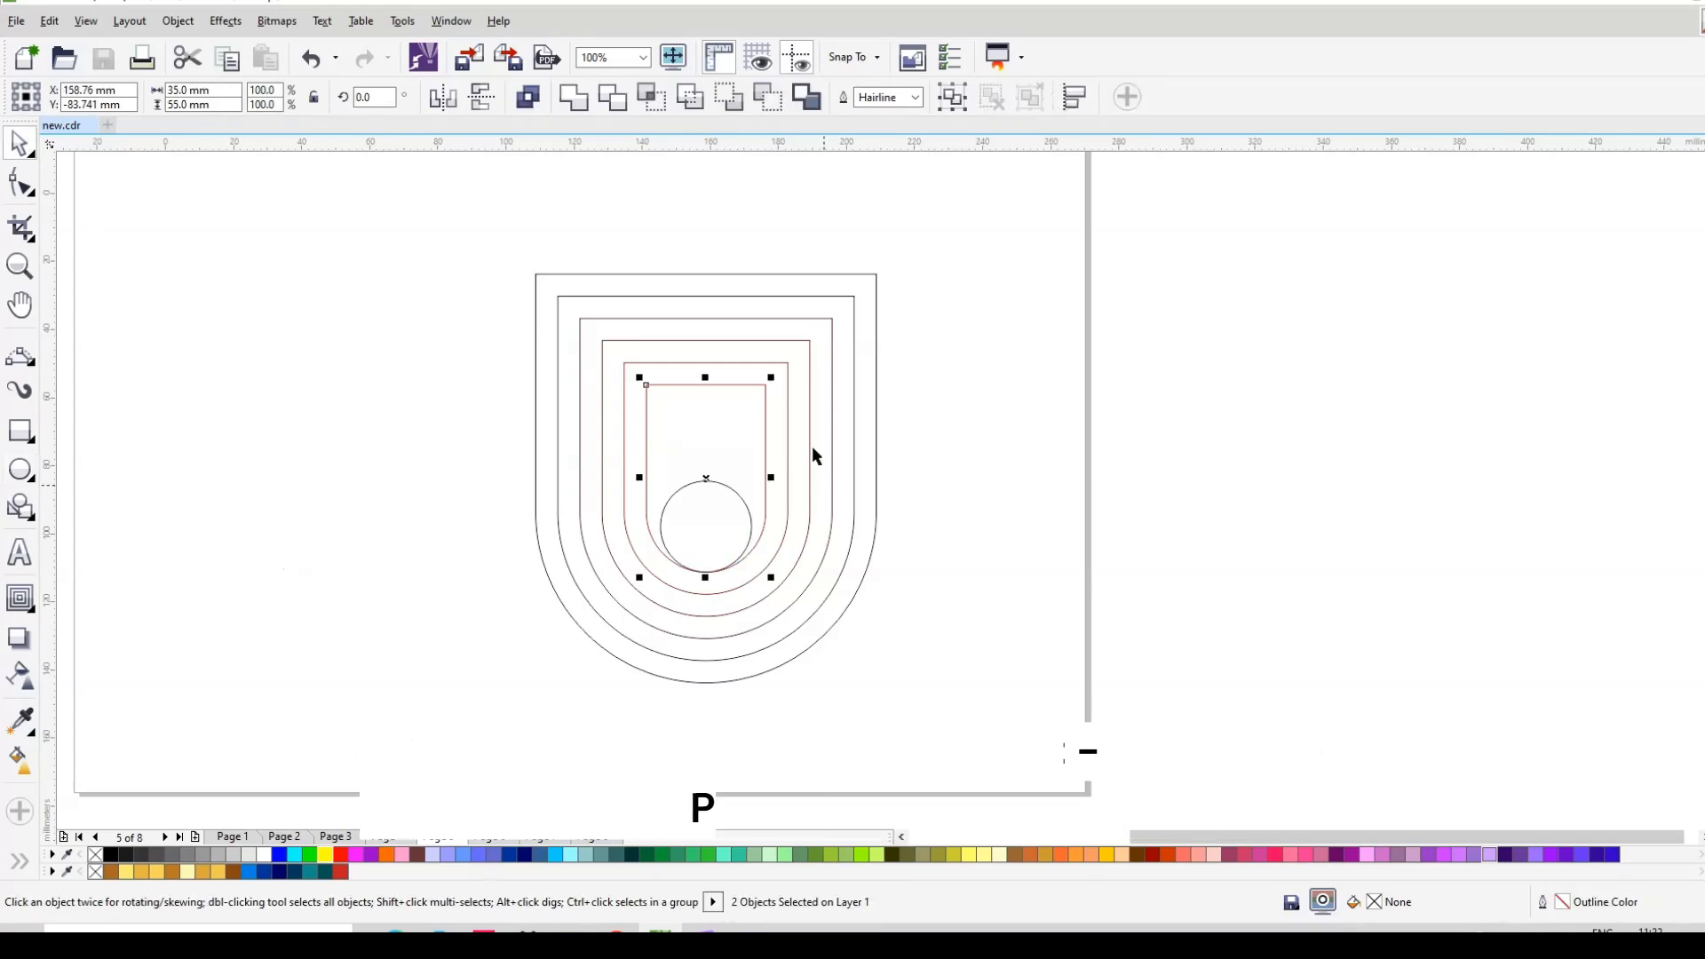
Step: Bottom-align all the nested outlines and the circle, and select only the circle
left_click_drag(418, 233, 993, 737)
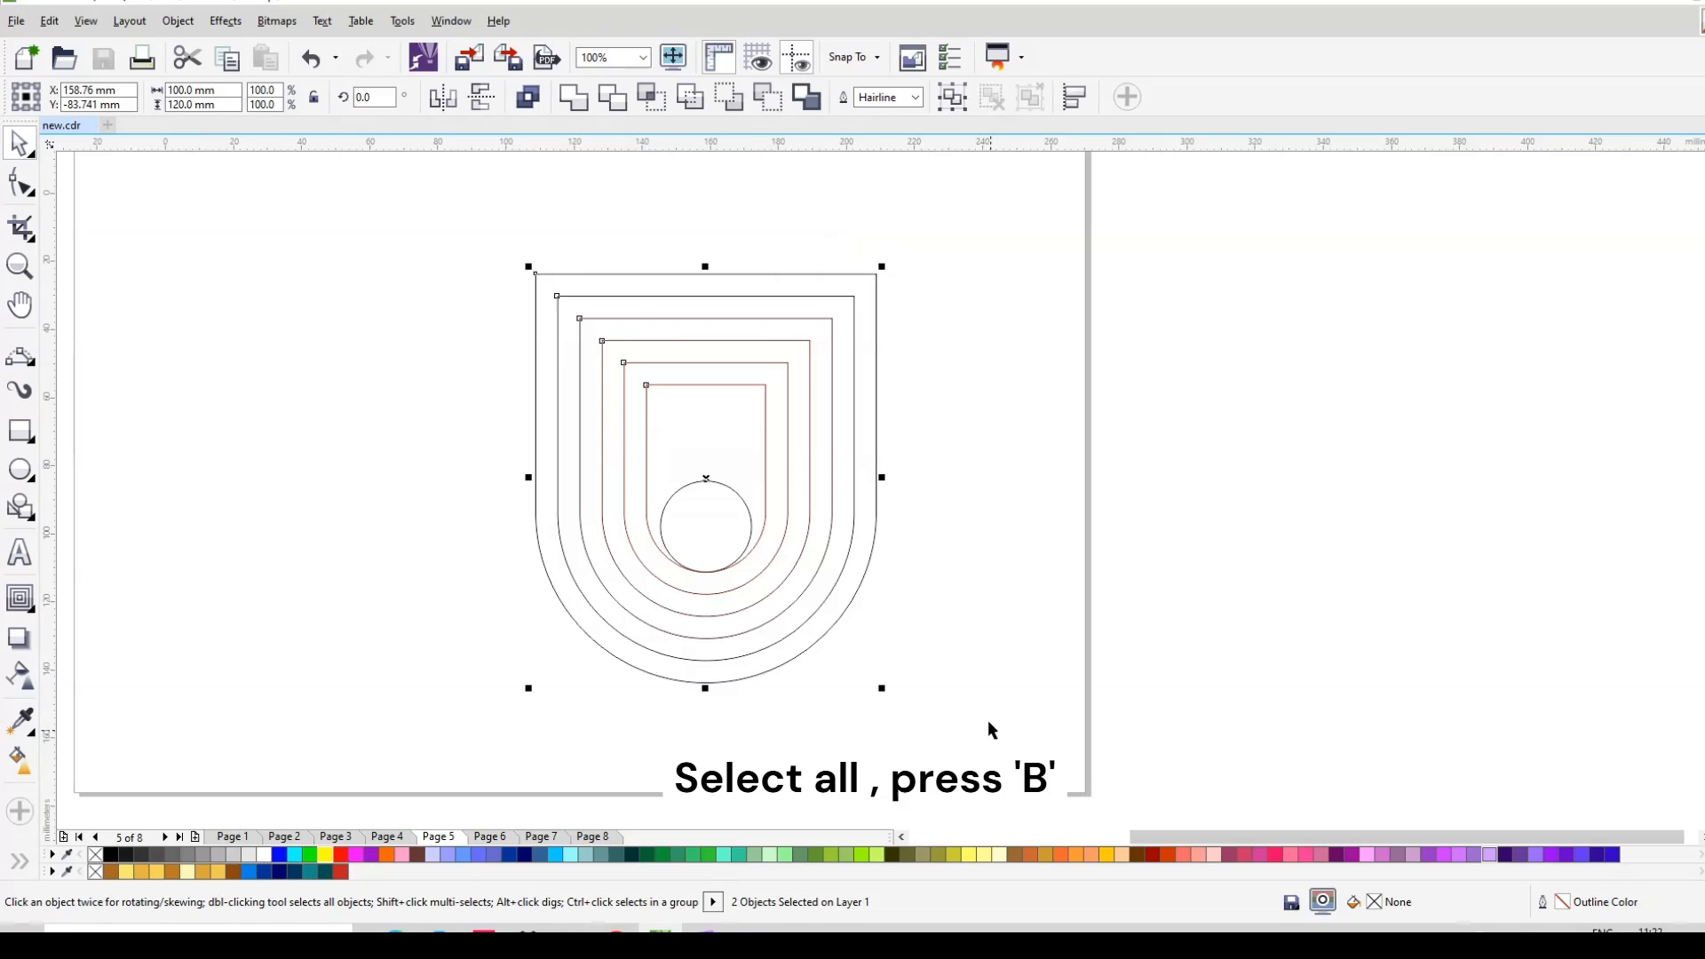
key("b")
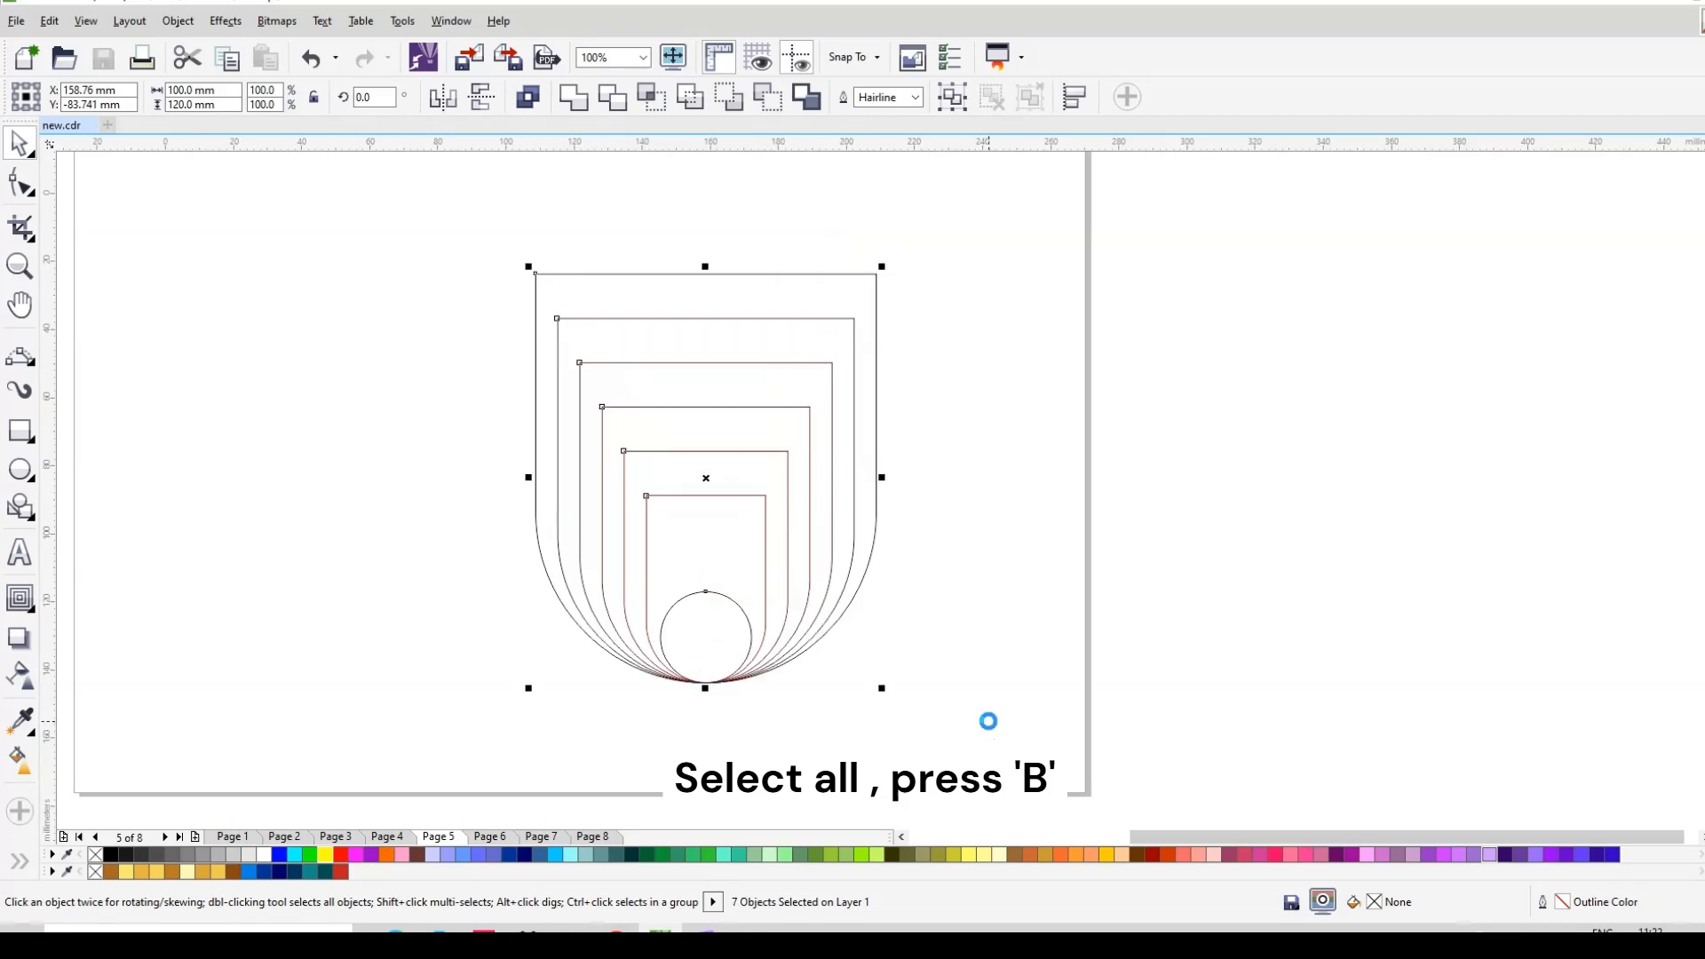
left_click(976, 522)
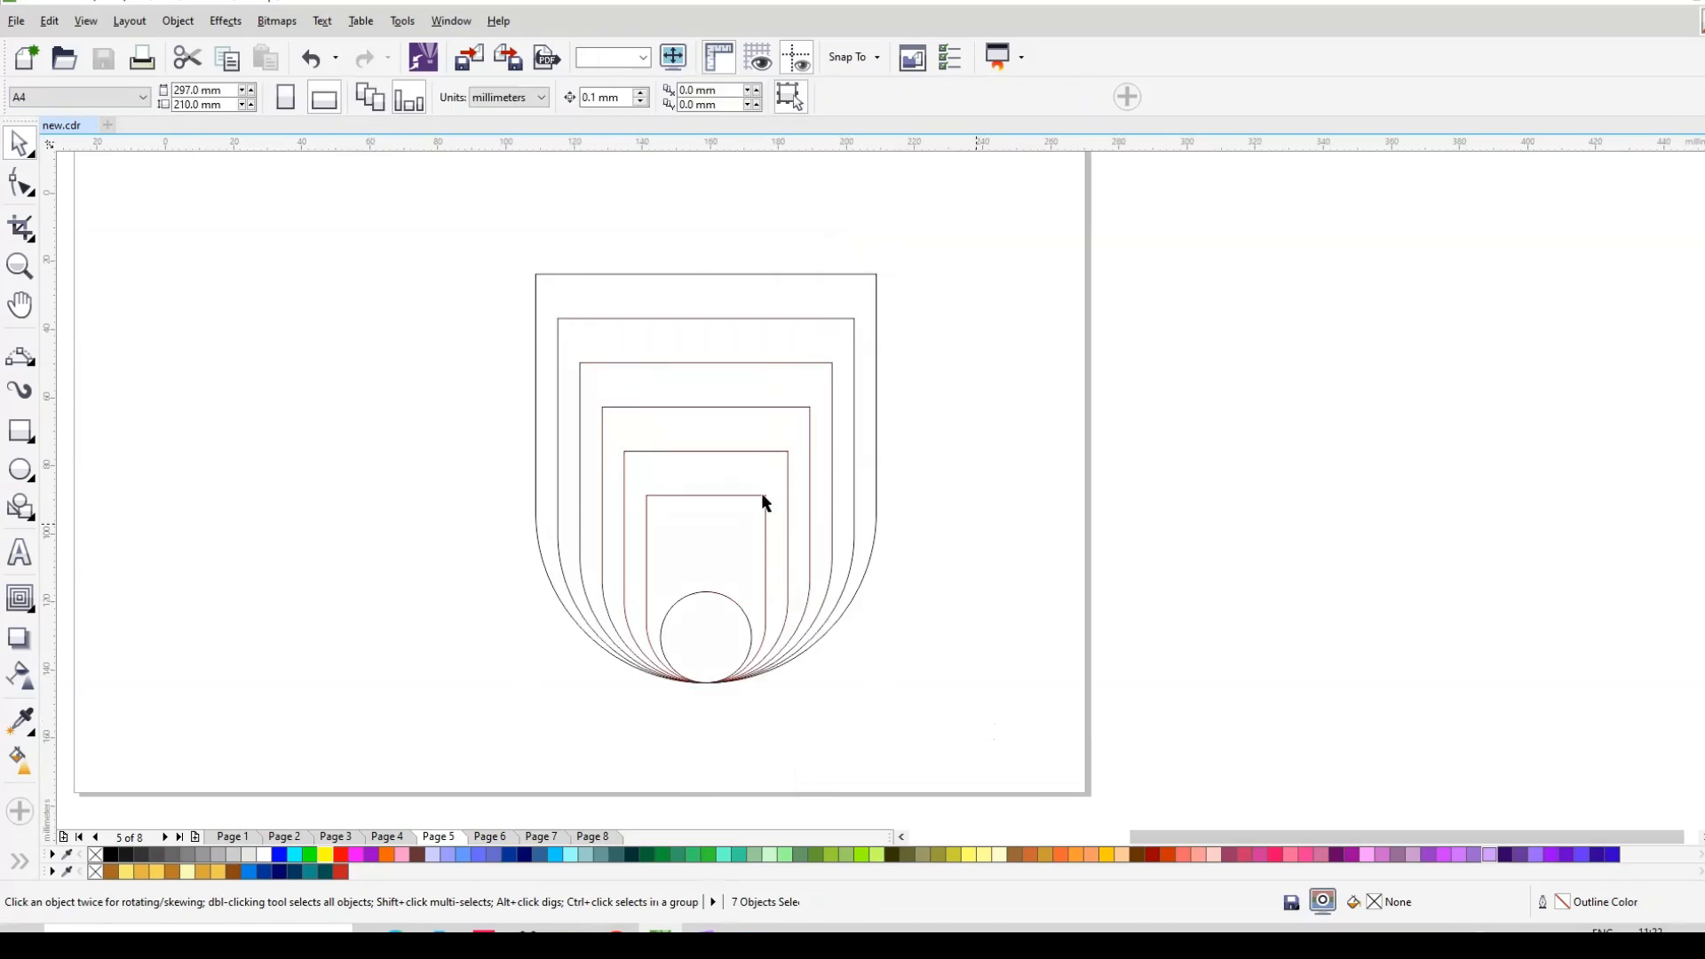
left_click(723, 640)
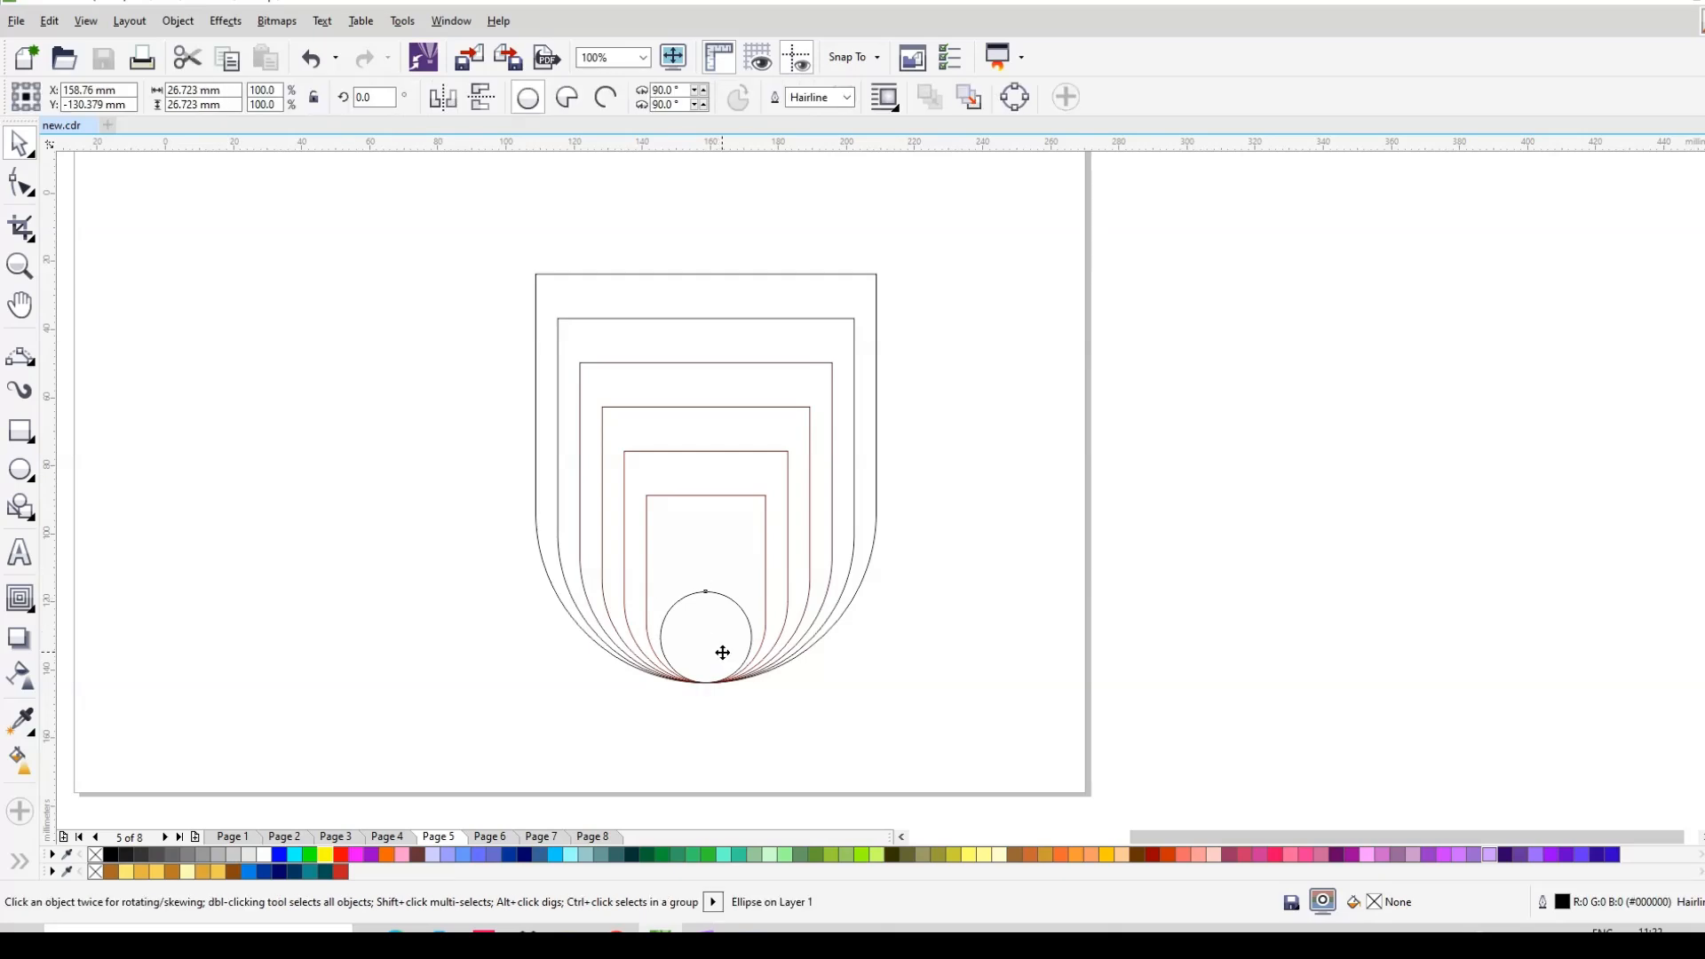
scroll(723, 653, "up", 2)
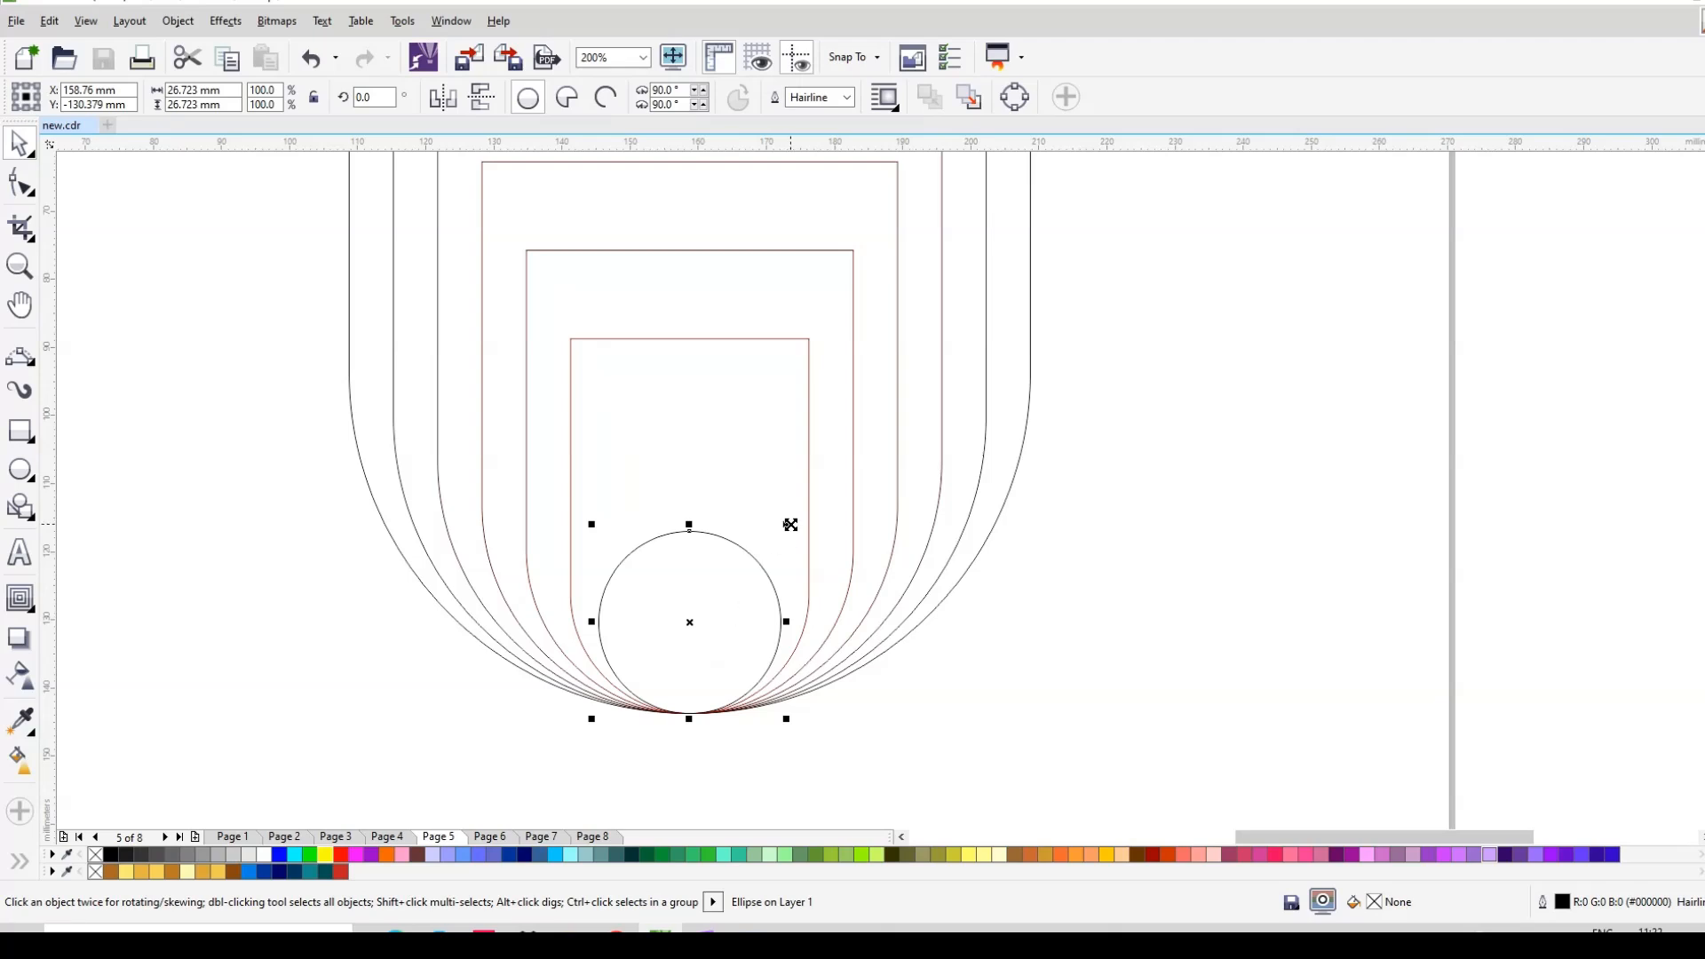
left_click_drag(233, 88, 41, 113)
type("20")
key("Return")
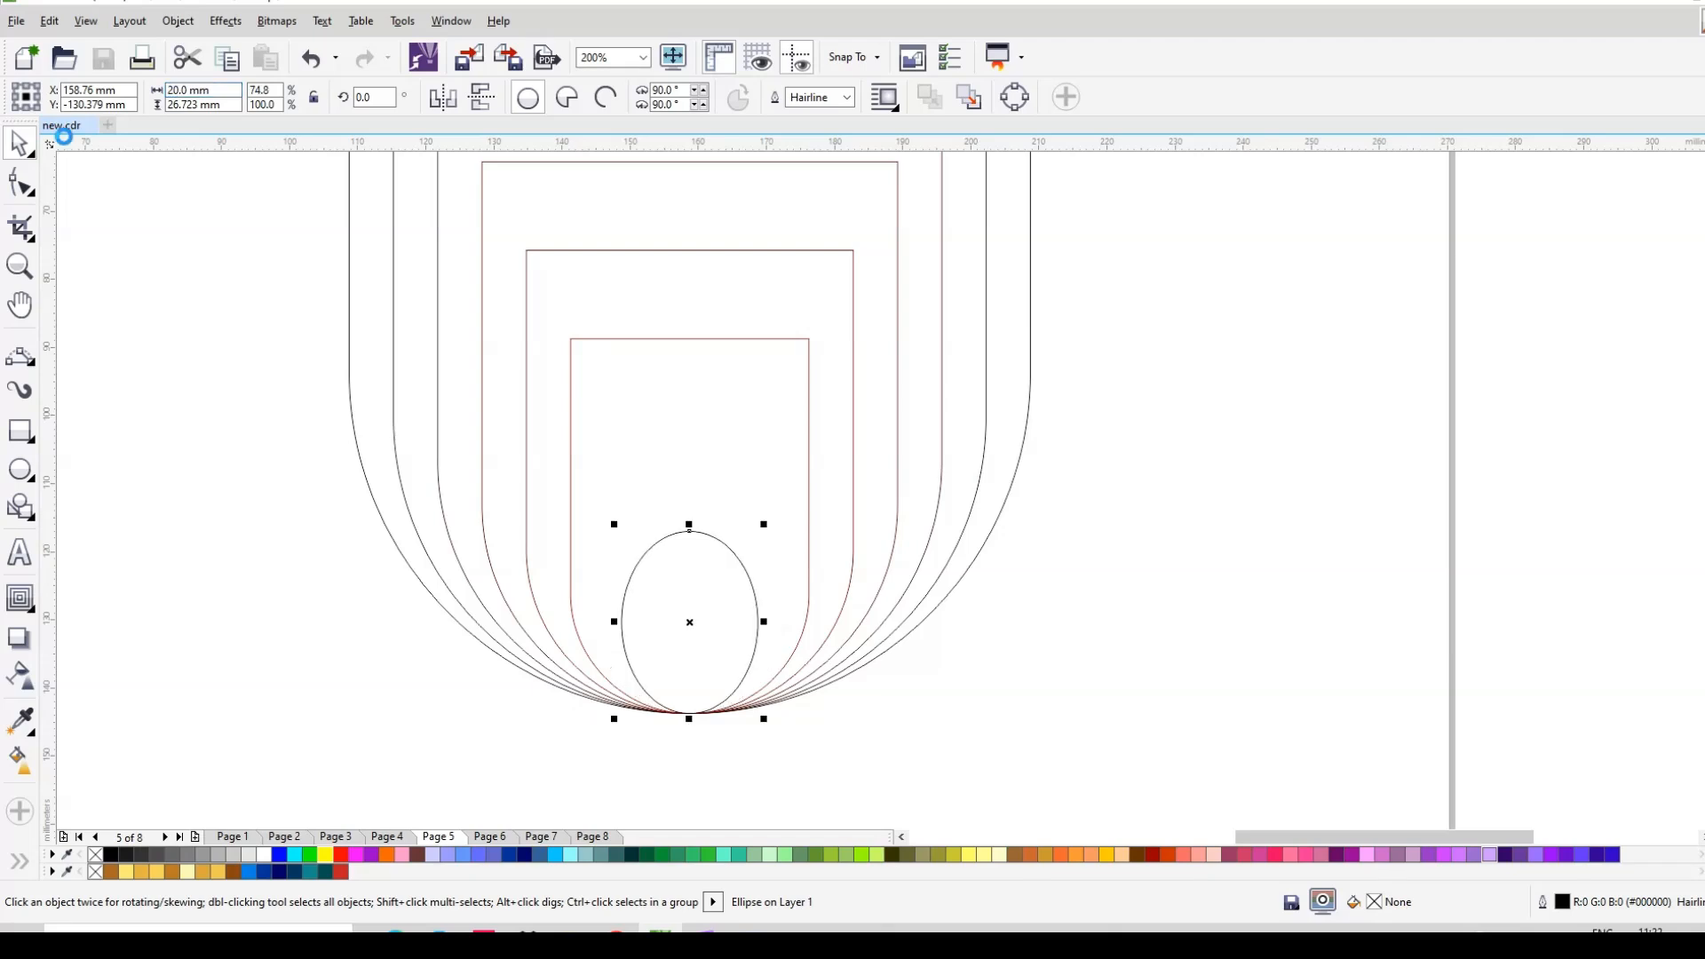
key("ctrl+z")
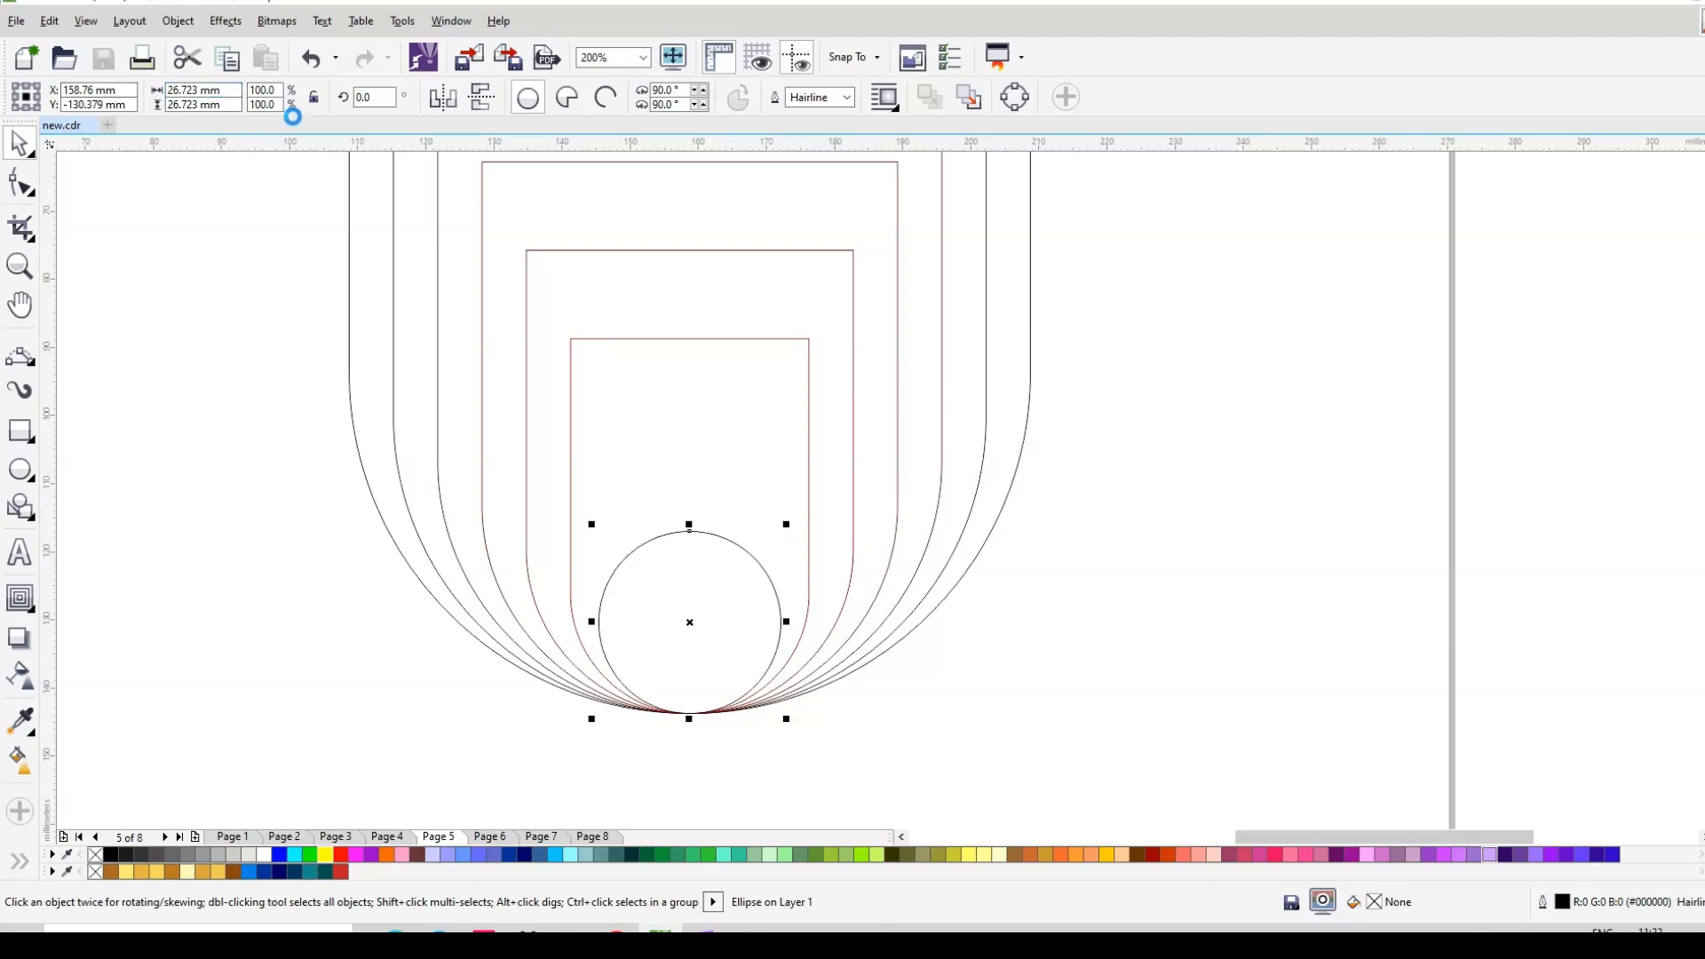
Step: Lock the circle's proportions and set its diameter to 20 mm
left_click(314, 97)
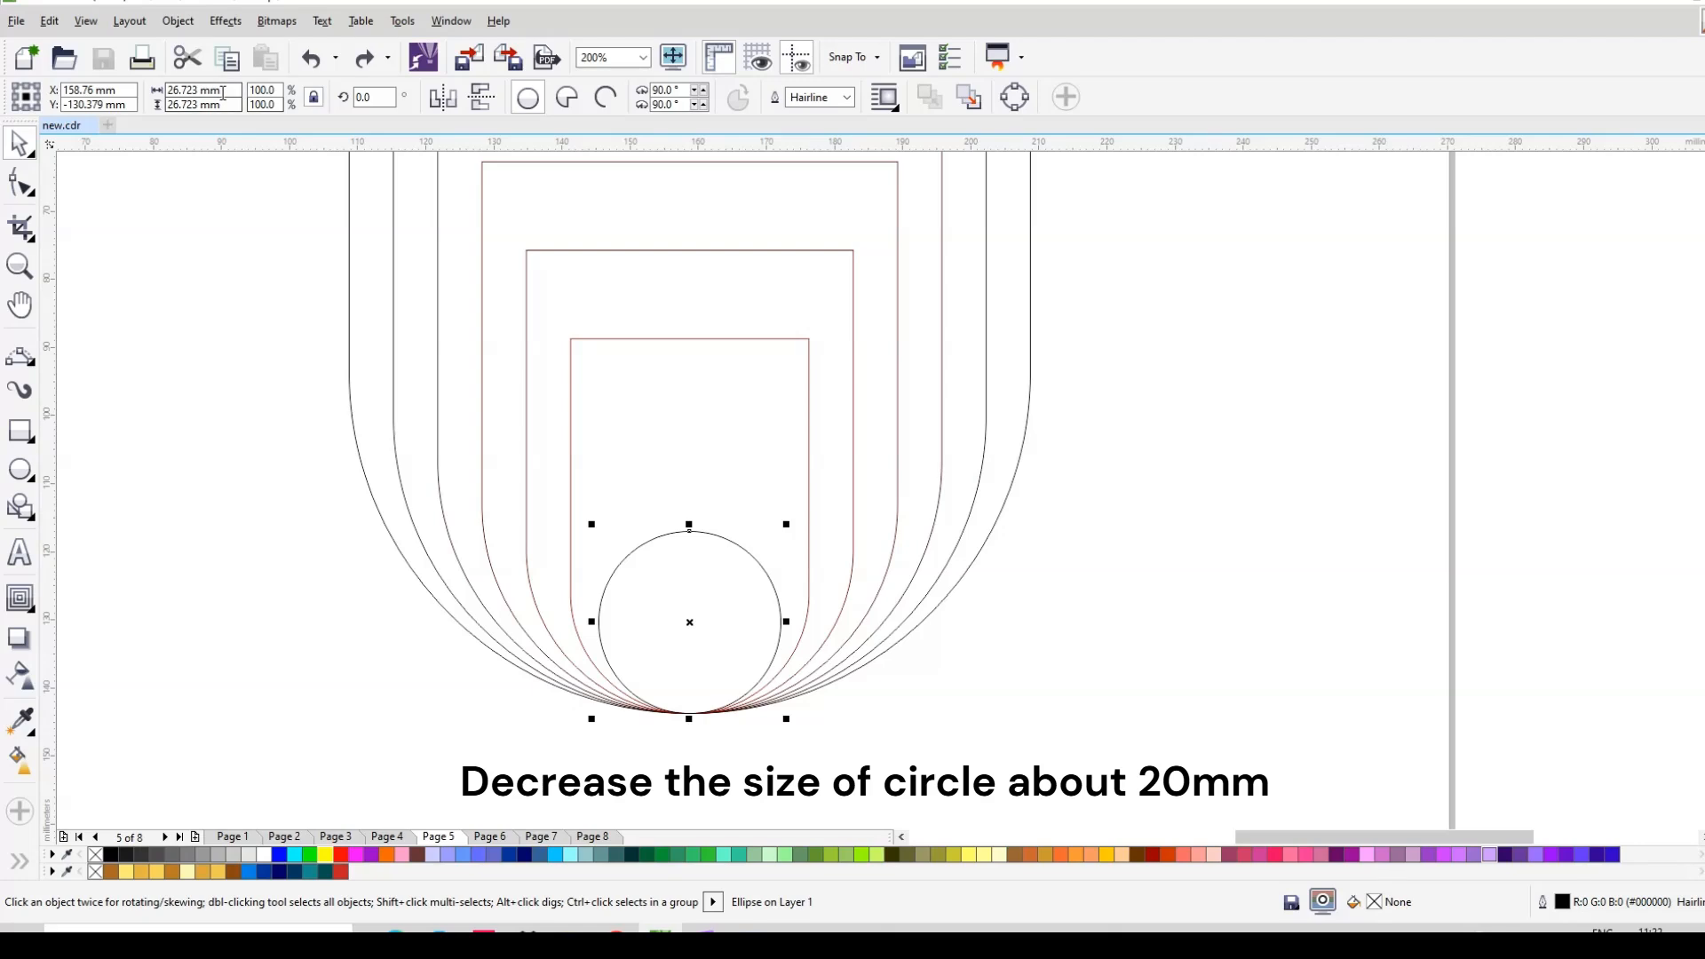
left_click_drag(227, 91, 88, 96)
type("20")
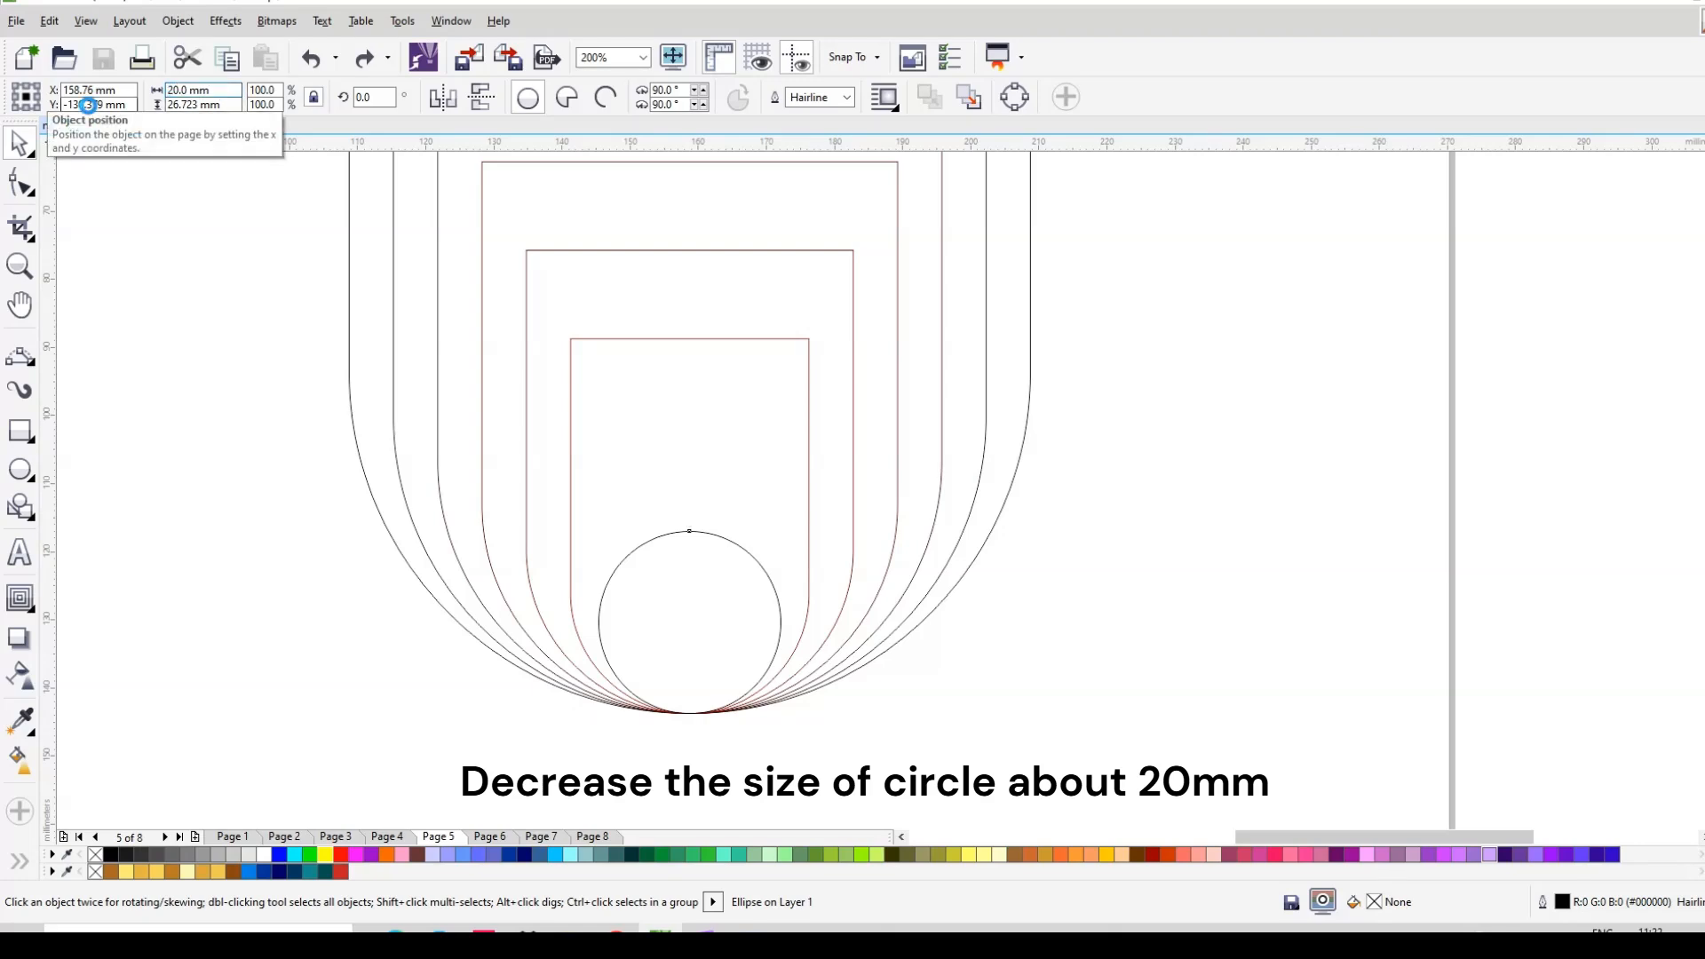
key("Return")
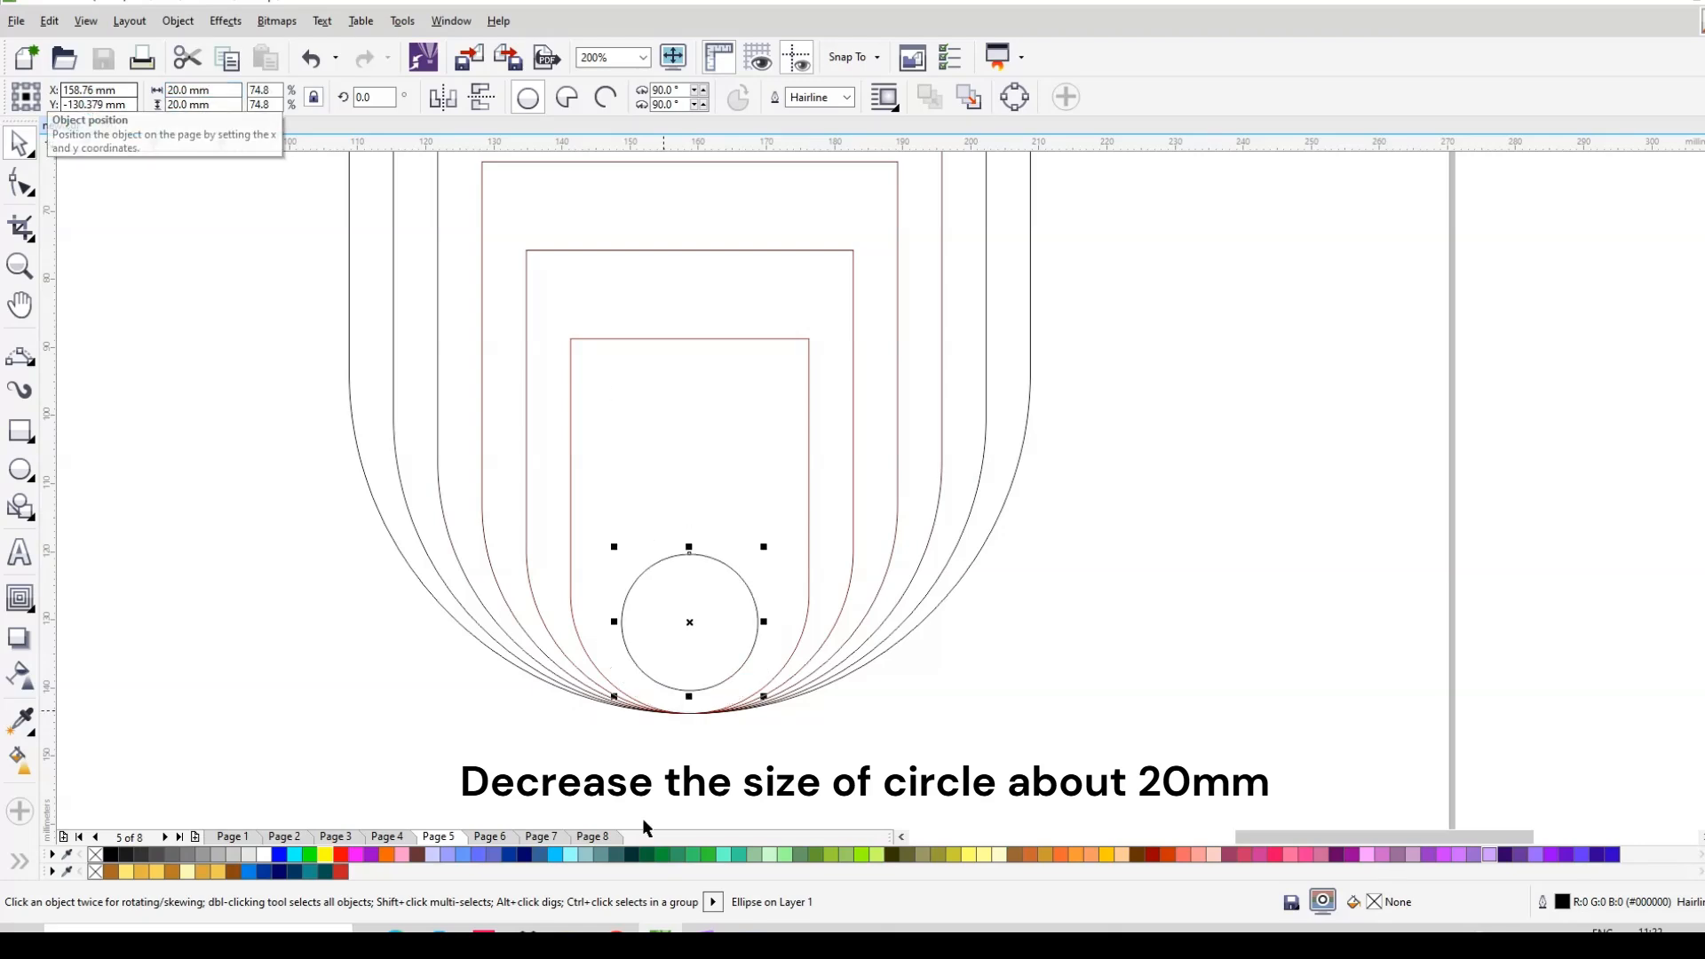
Step: Bottom-align the 20 mm circle with the innermost outline and clear the selection
left_click(780, 704, "shift")
key("b")
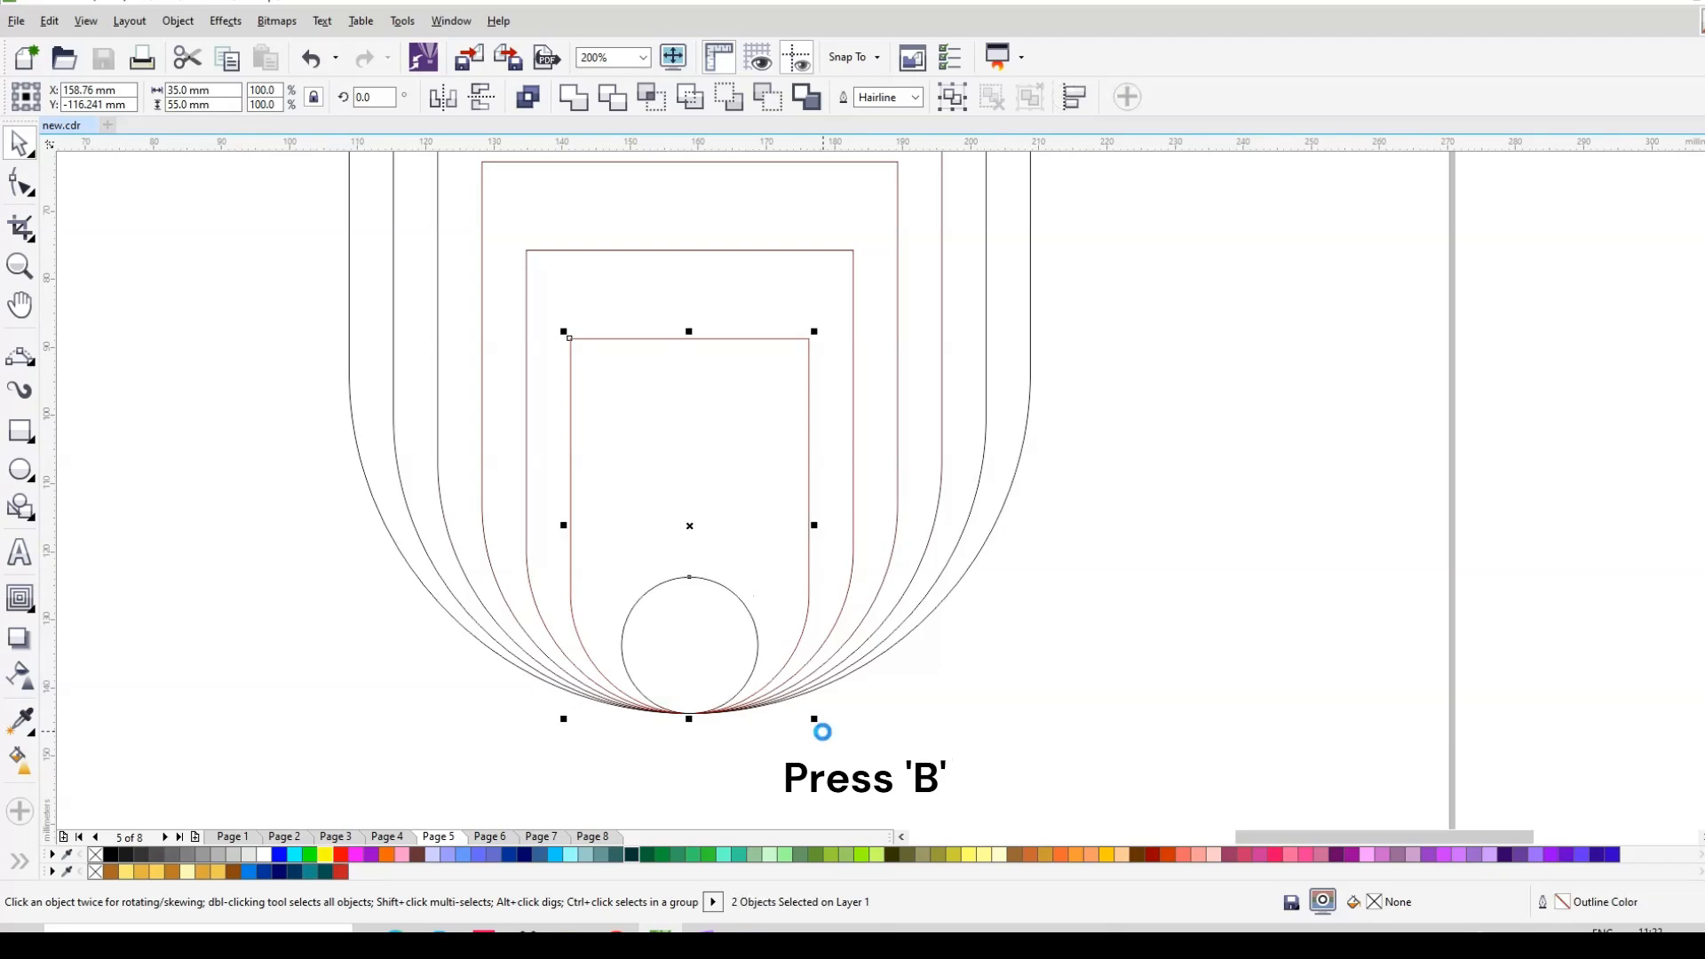
left_click(813, 681)
Step: Draw a 3-point curve from the second outline's top-right corner to the outermost outline's top-right corner, bowed towards the upper left
scroll(746, 659, "down", 1)
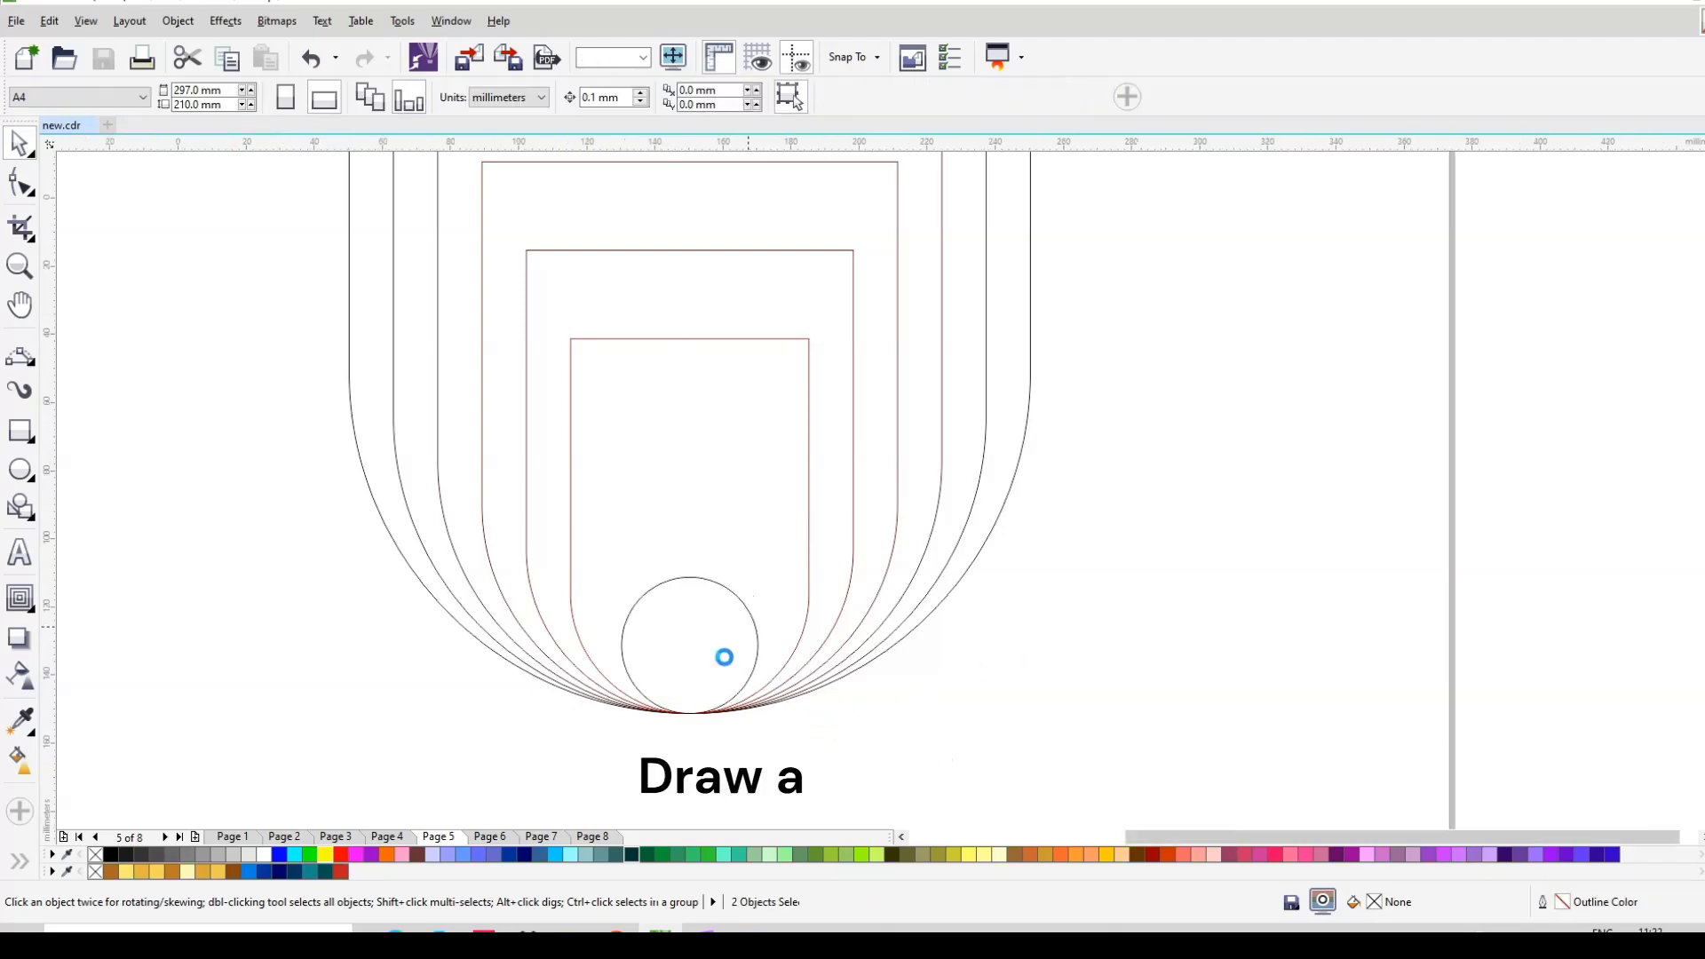
left_click(28, 359)
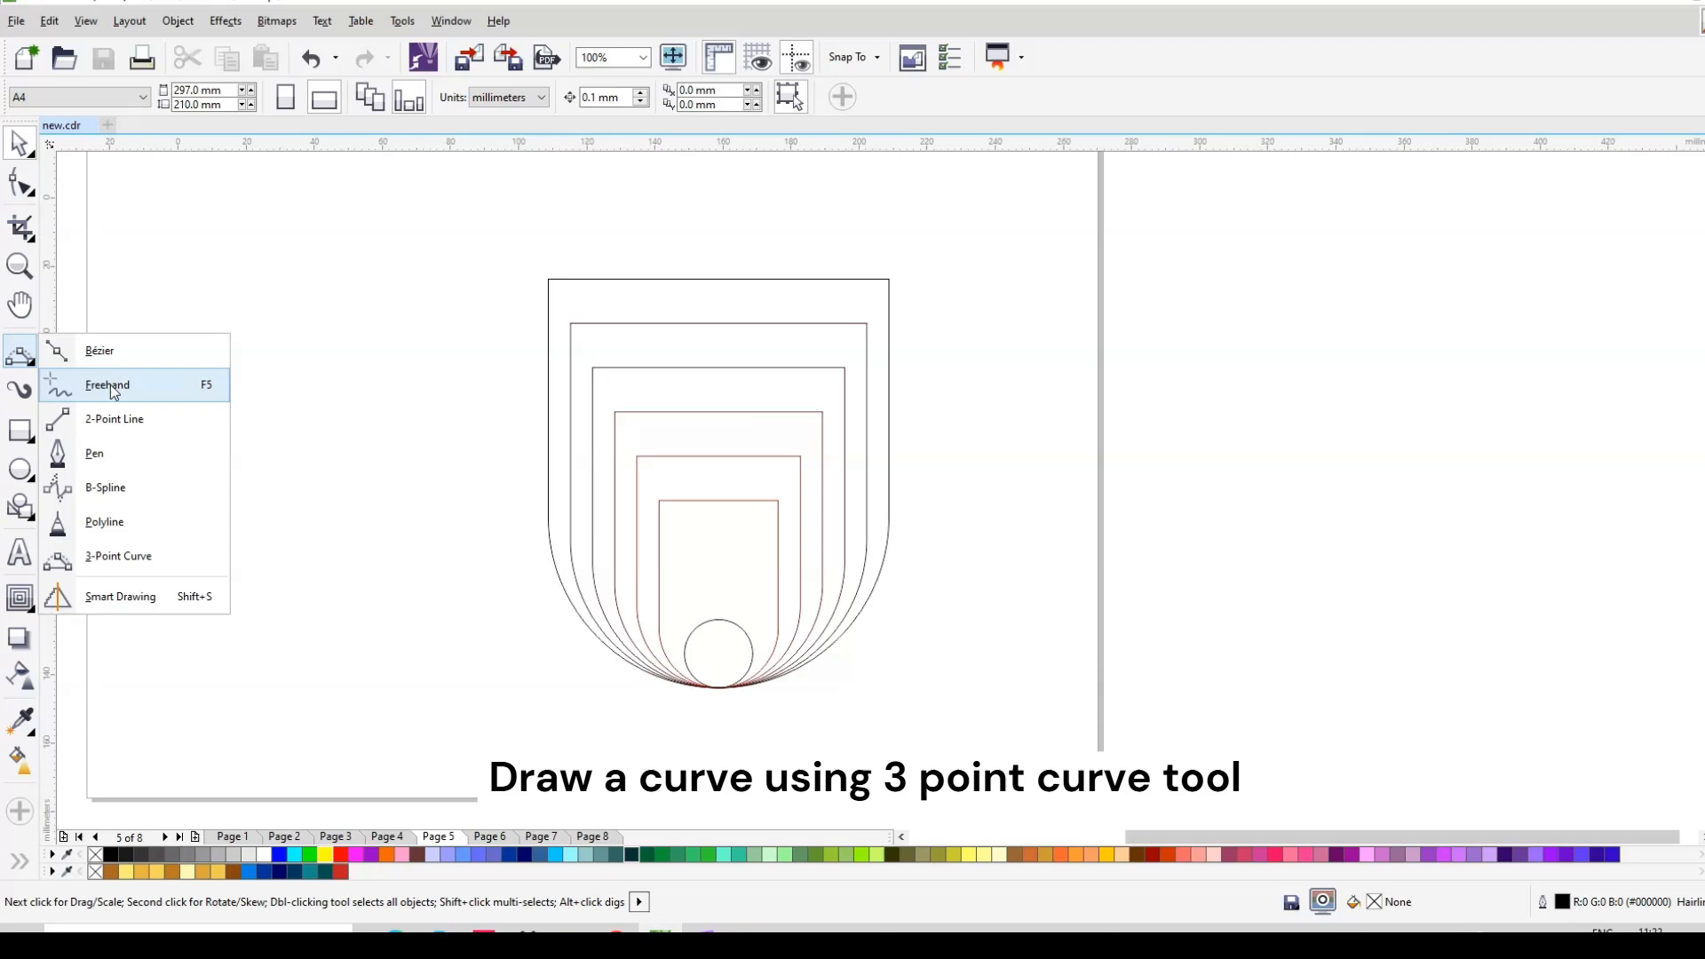
left_click(167, 561)
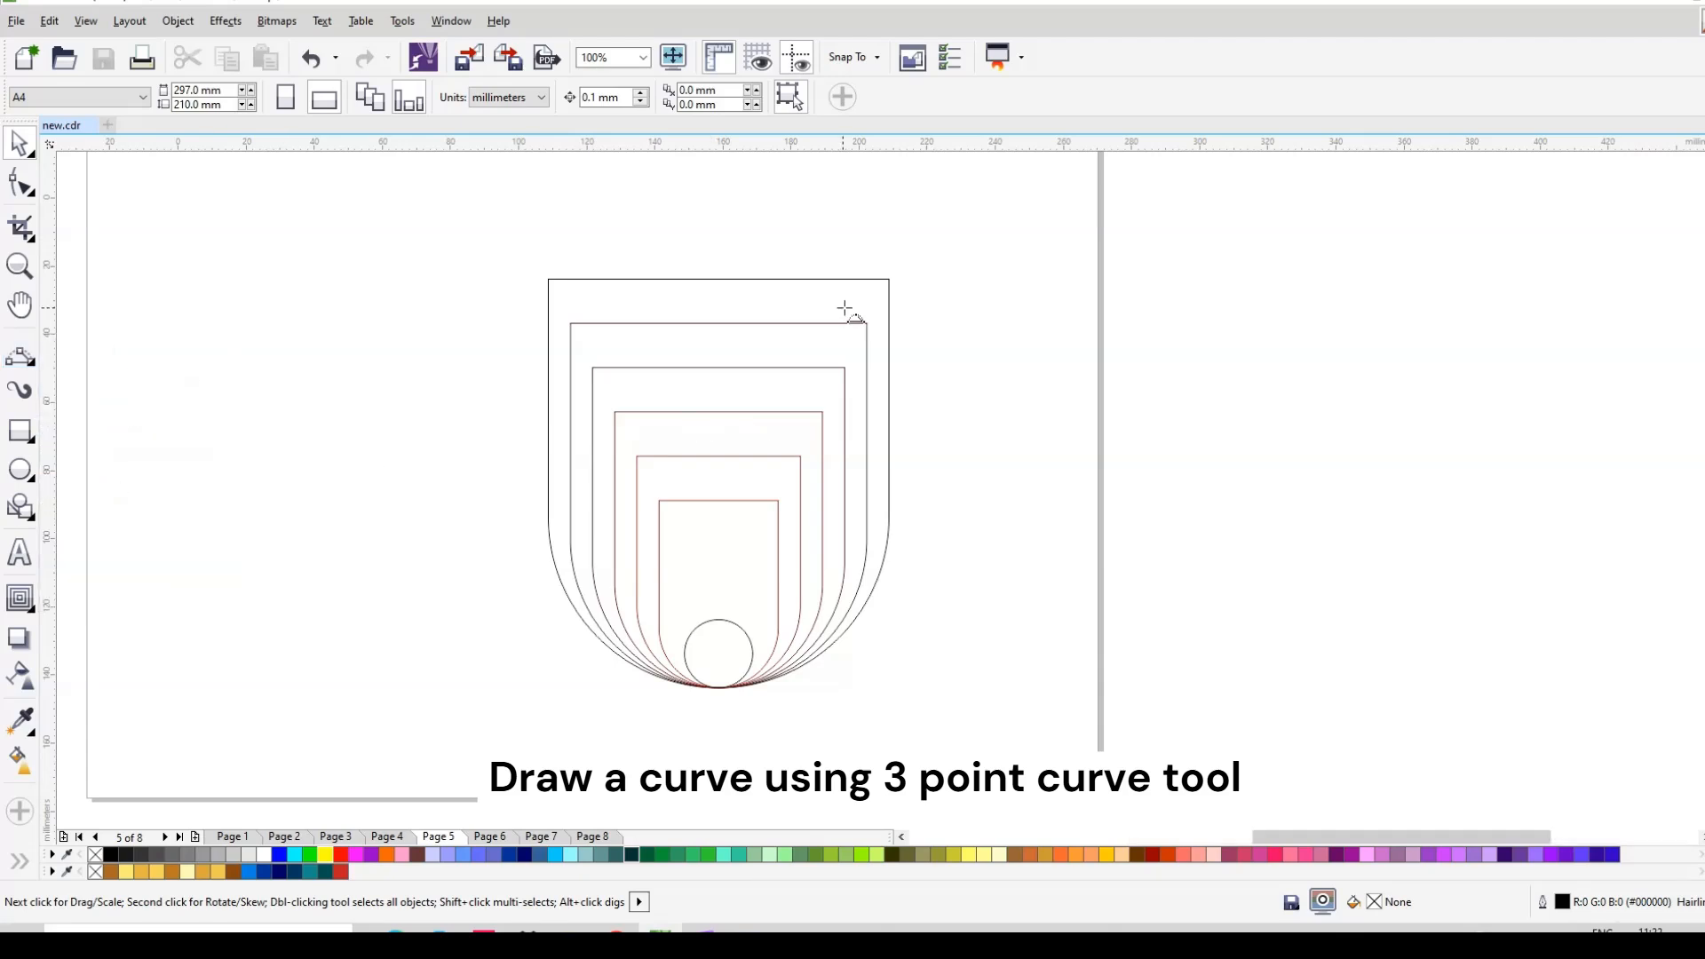
scroll(845, 311, "up", 1)
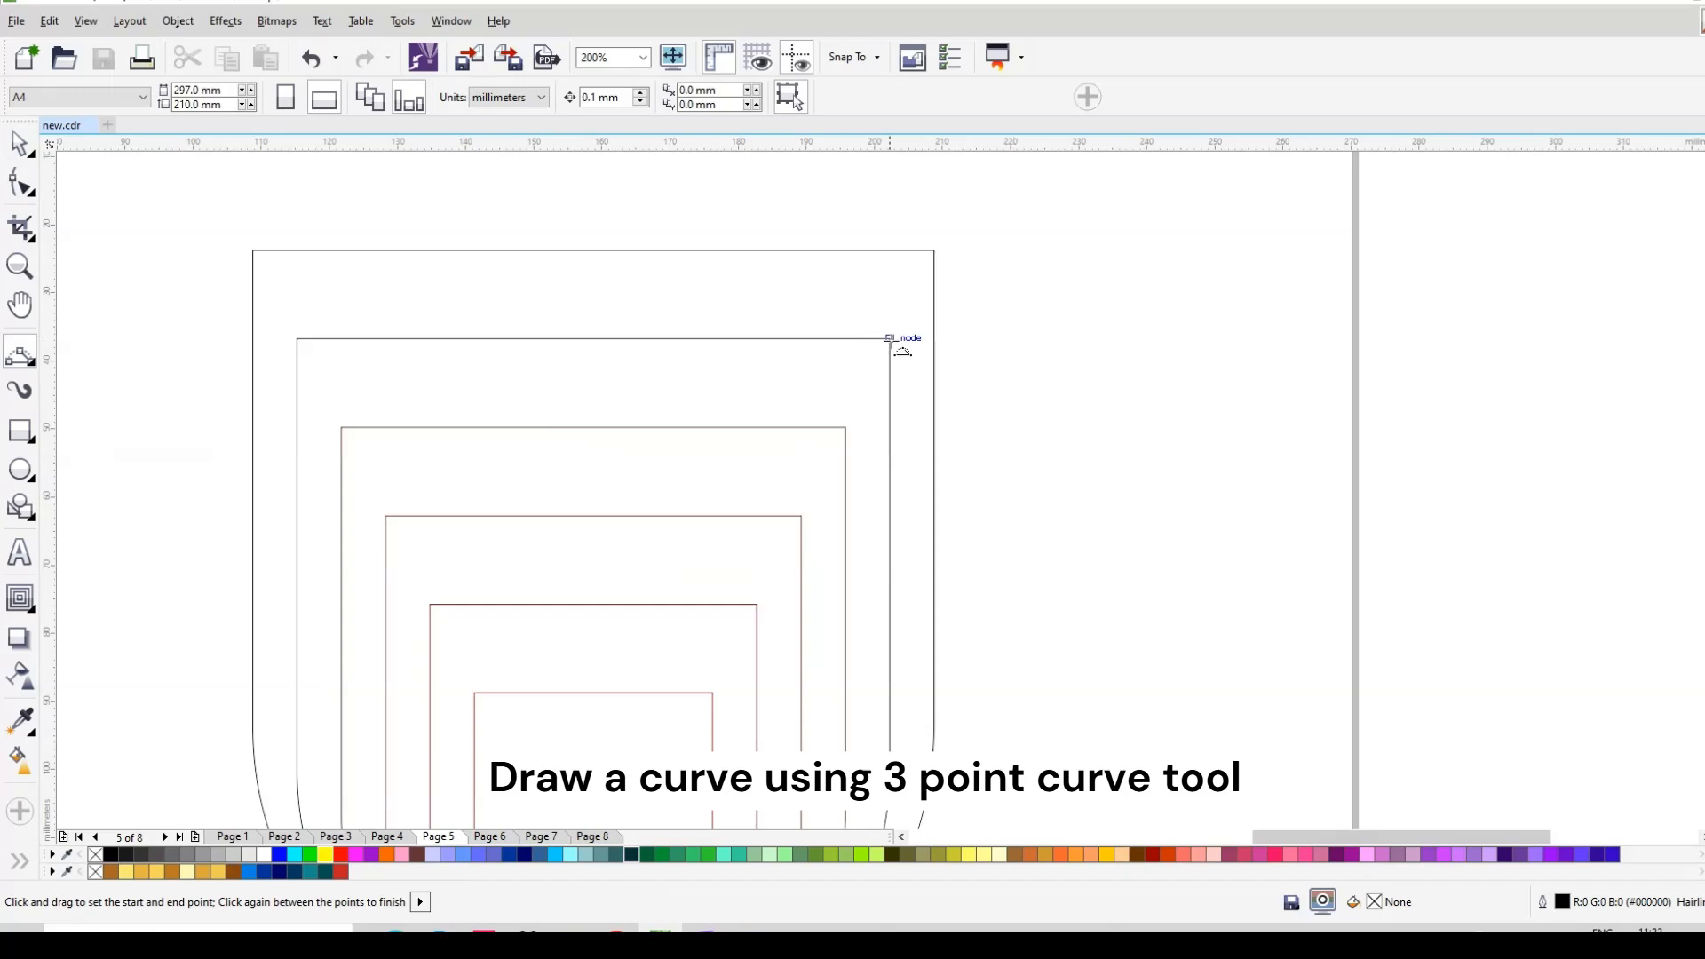
left_click(890, 340)
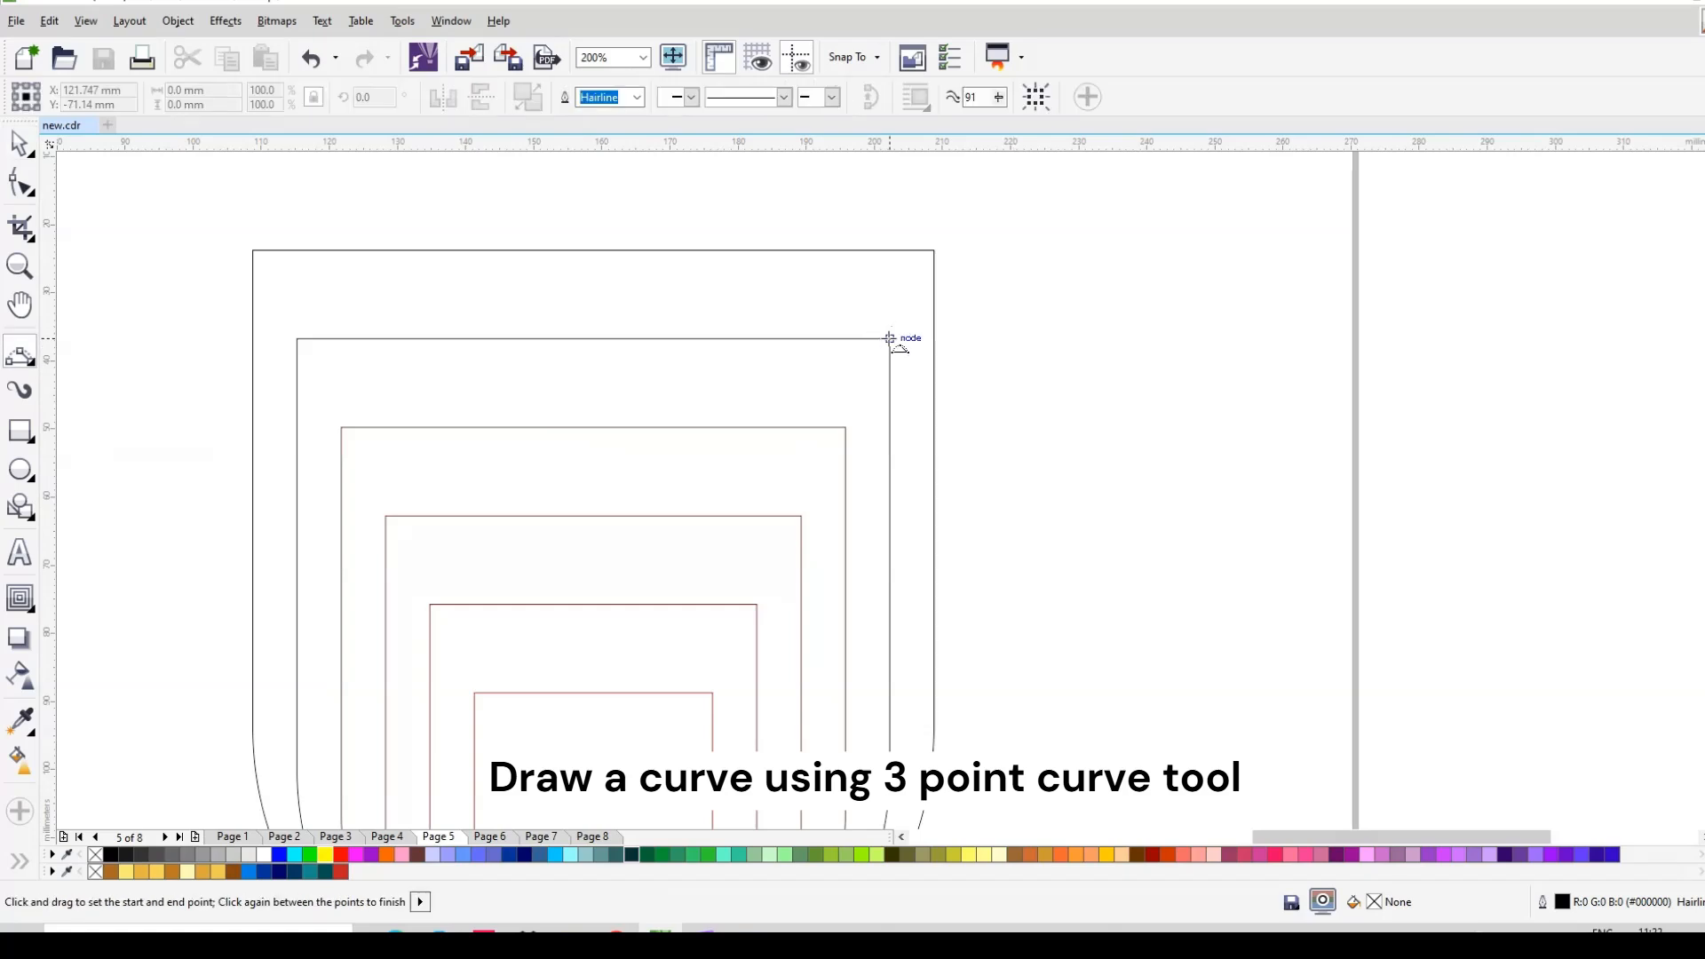
left_click_drag(894, 327, 933, 252)
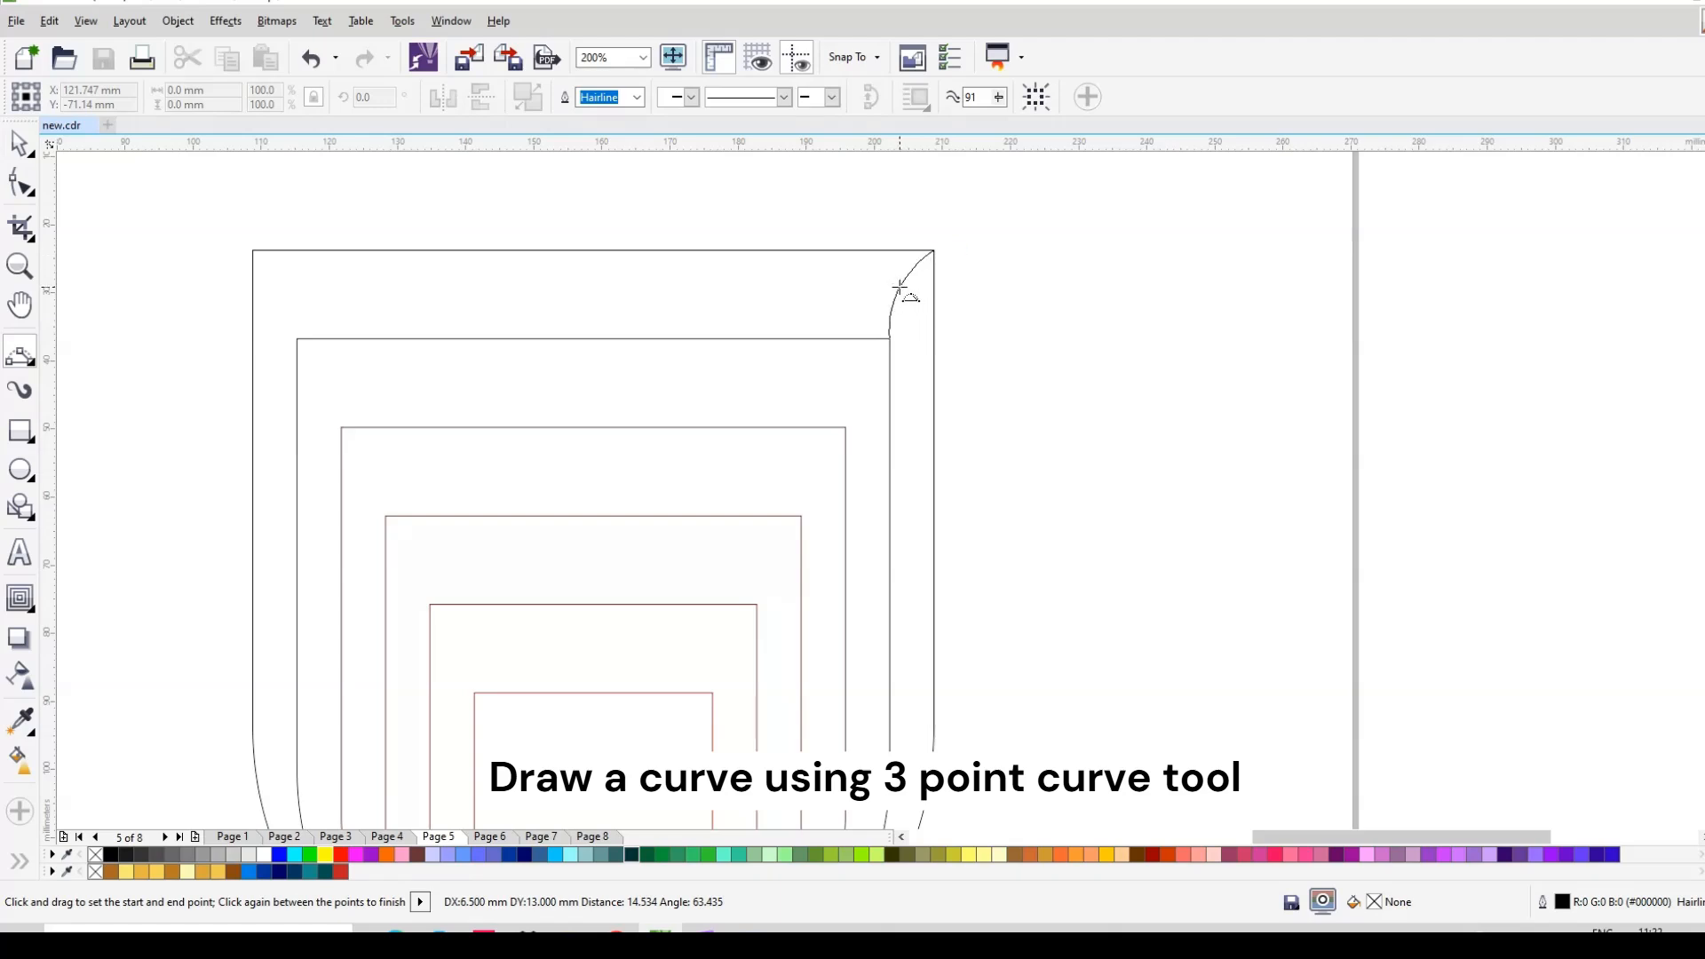
left_click(900, 287)
key("space")
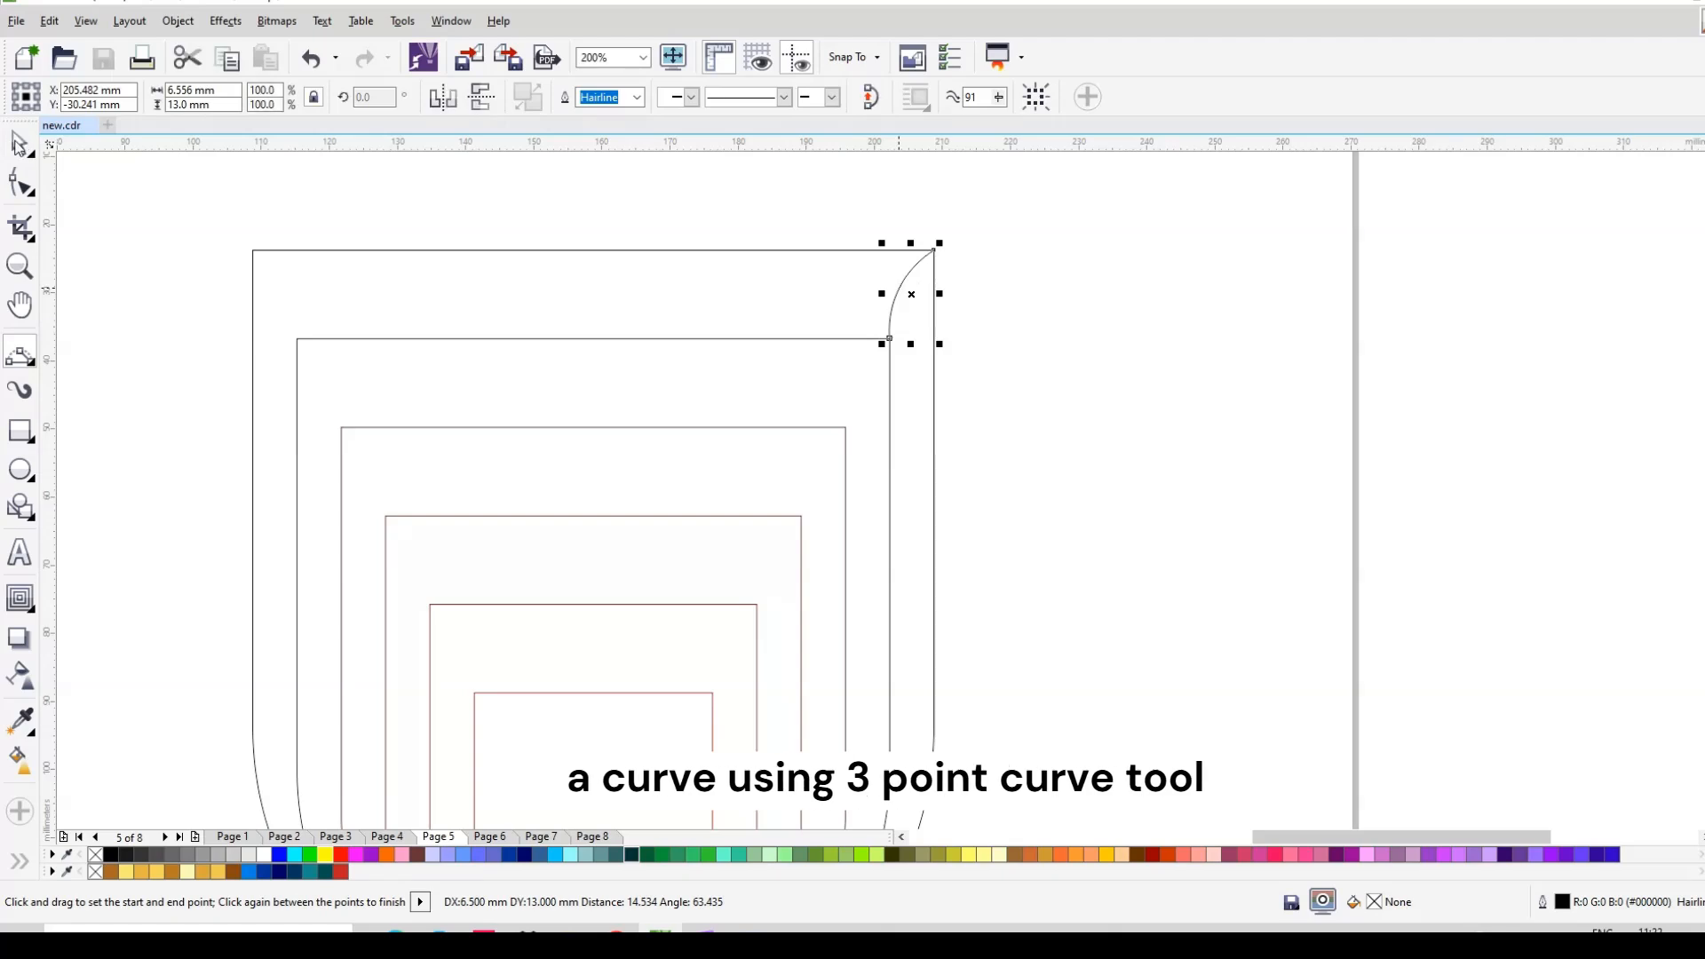
Step: Copy the corner curve onto the third outline's top-right corner and repeat the copy for the fifth outline
left_click_drag(932, 248, 845, 427)
right_click(844, 427)
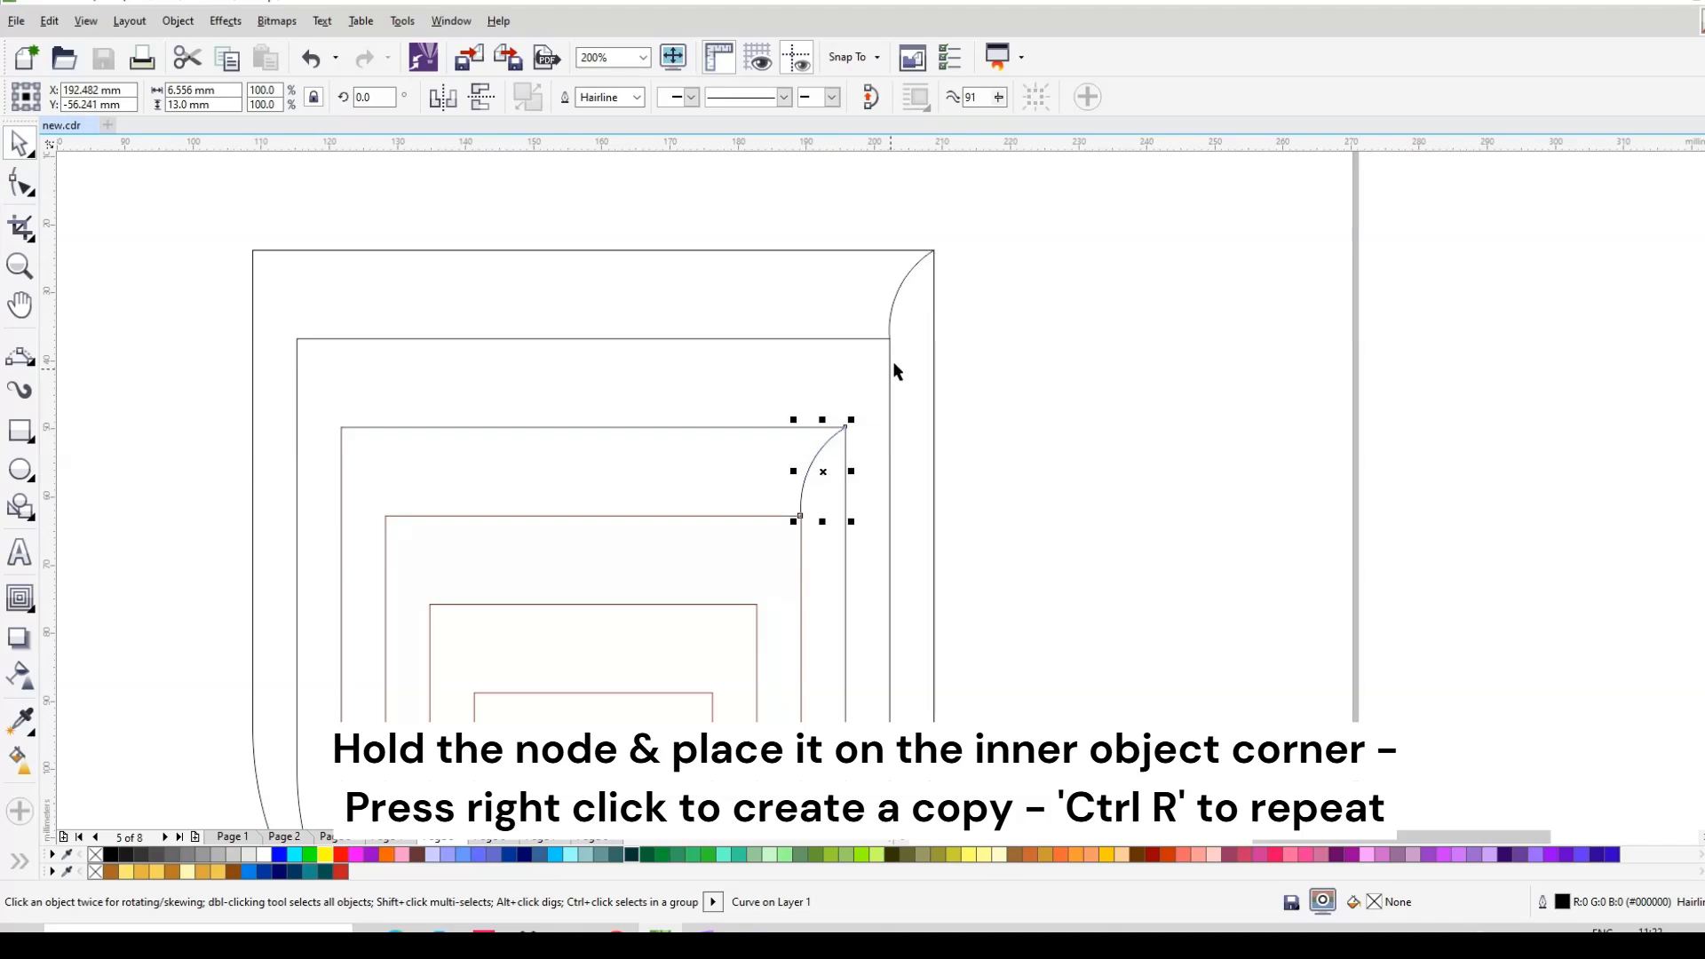
key("ctrl+r")
scroll(918, 342, "down", 2)
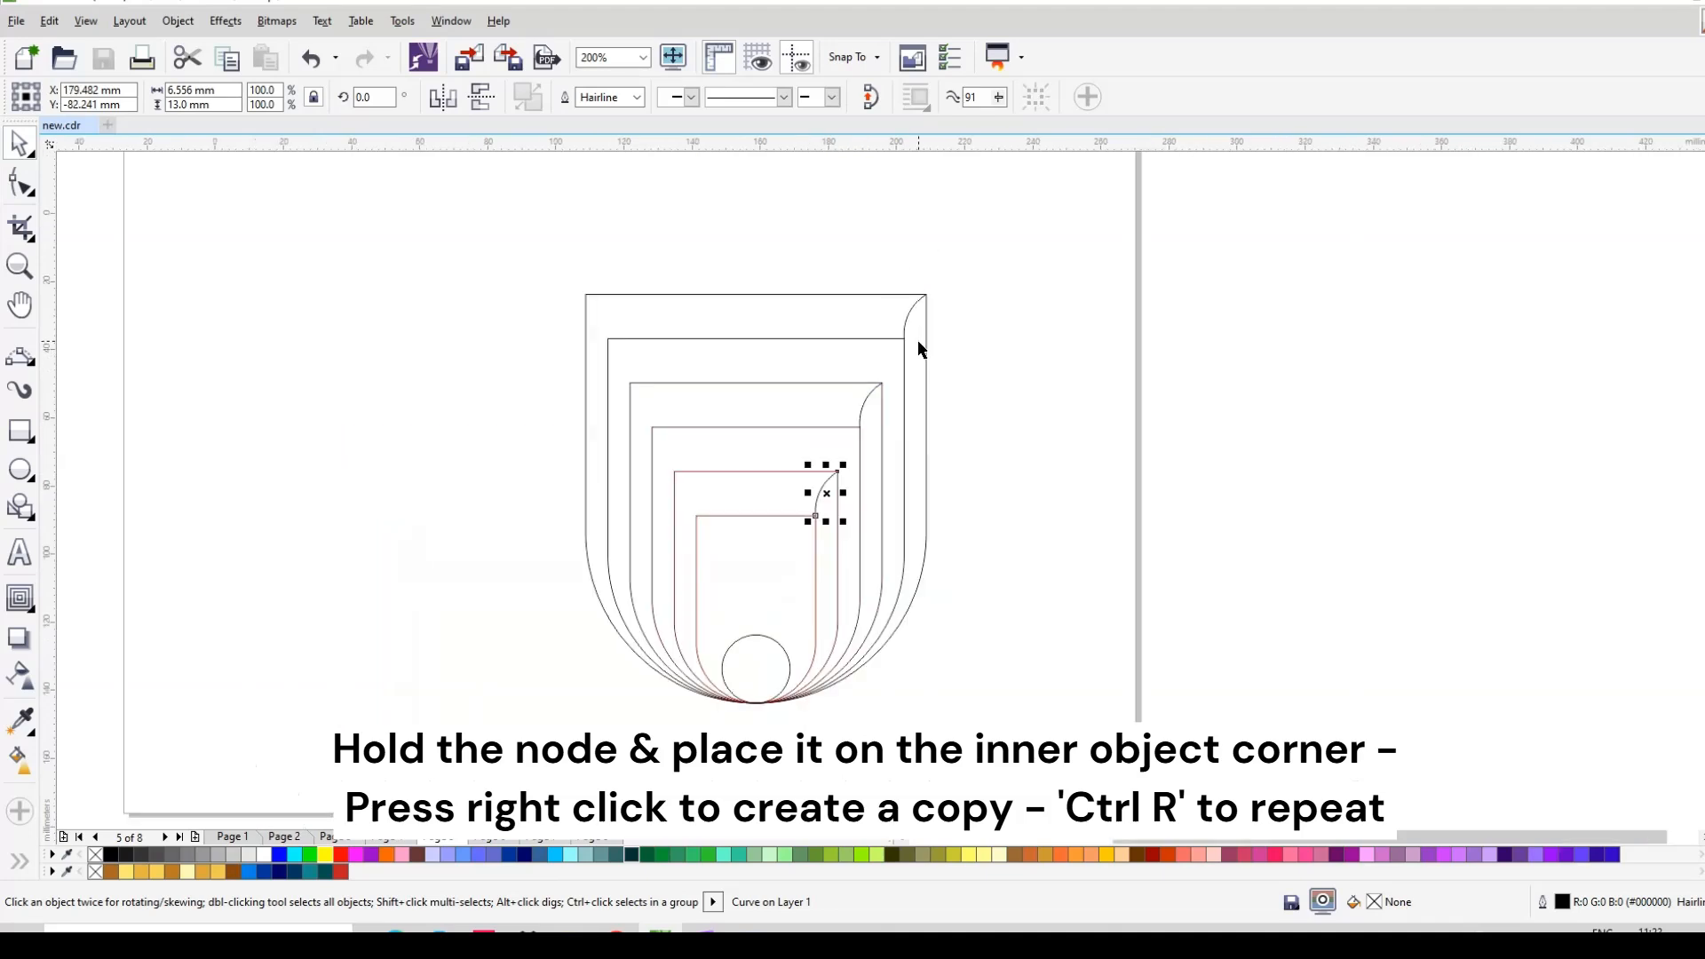
Step: Select the 20 mm circle and nudge it down by 0.1 mm
left_click(782, 691)
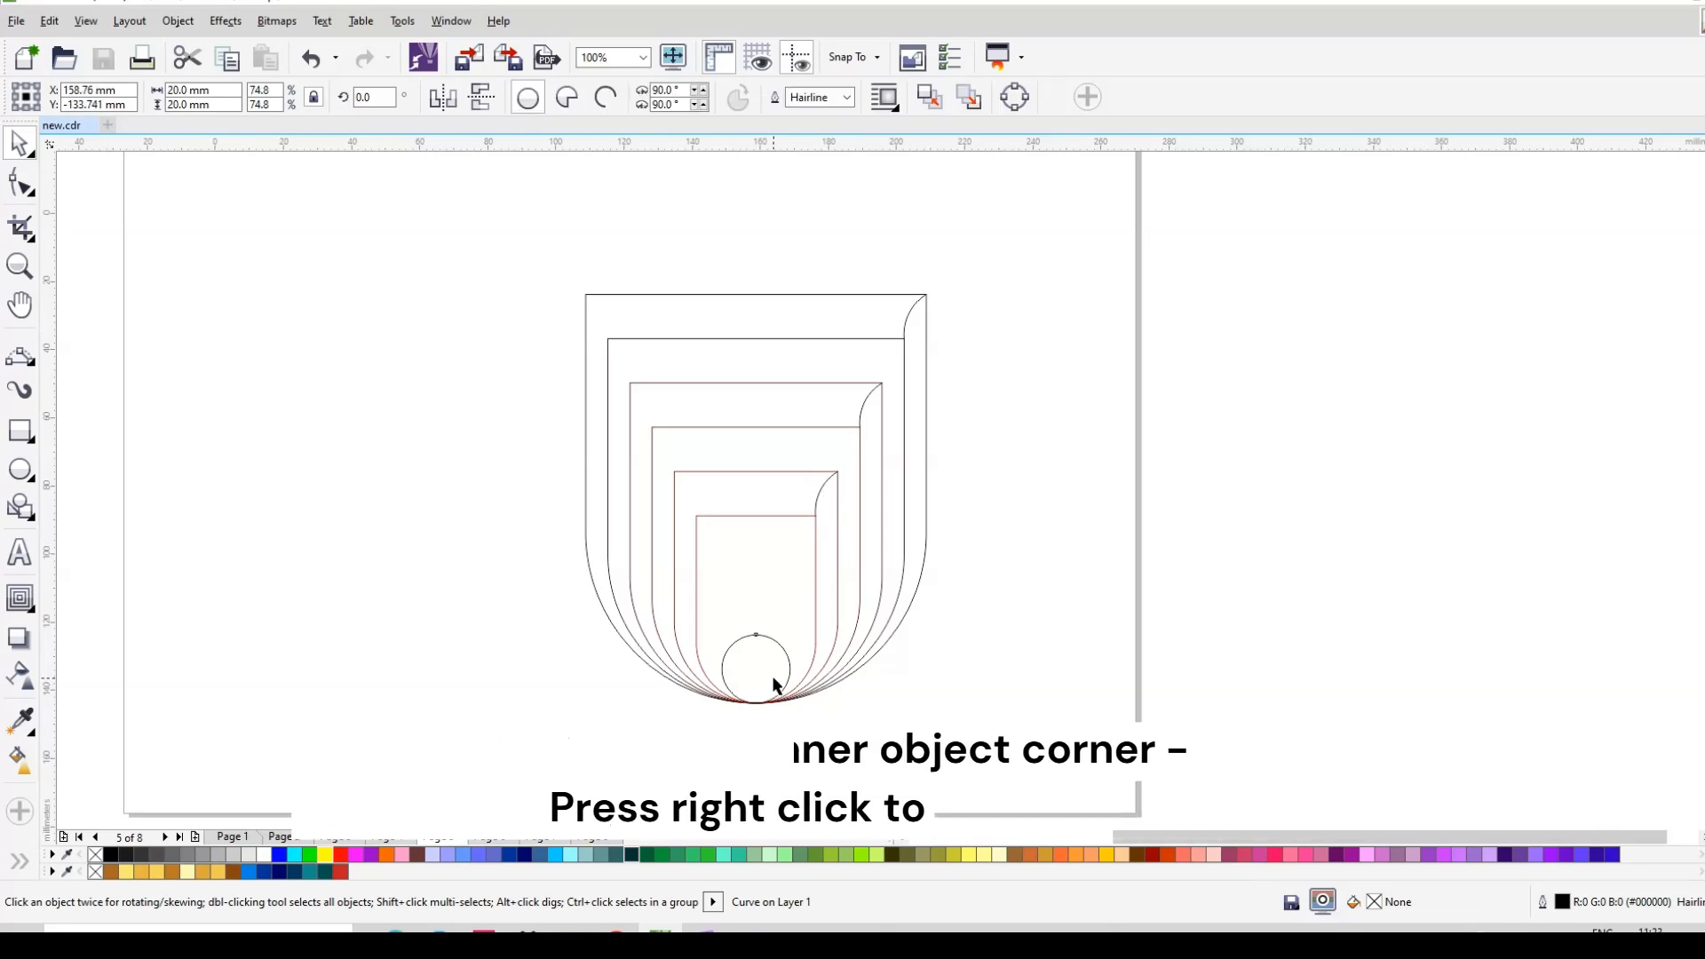
left_click(792, 670)
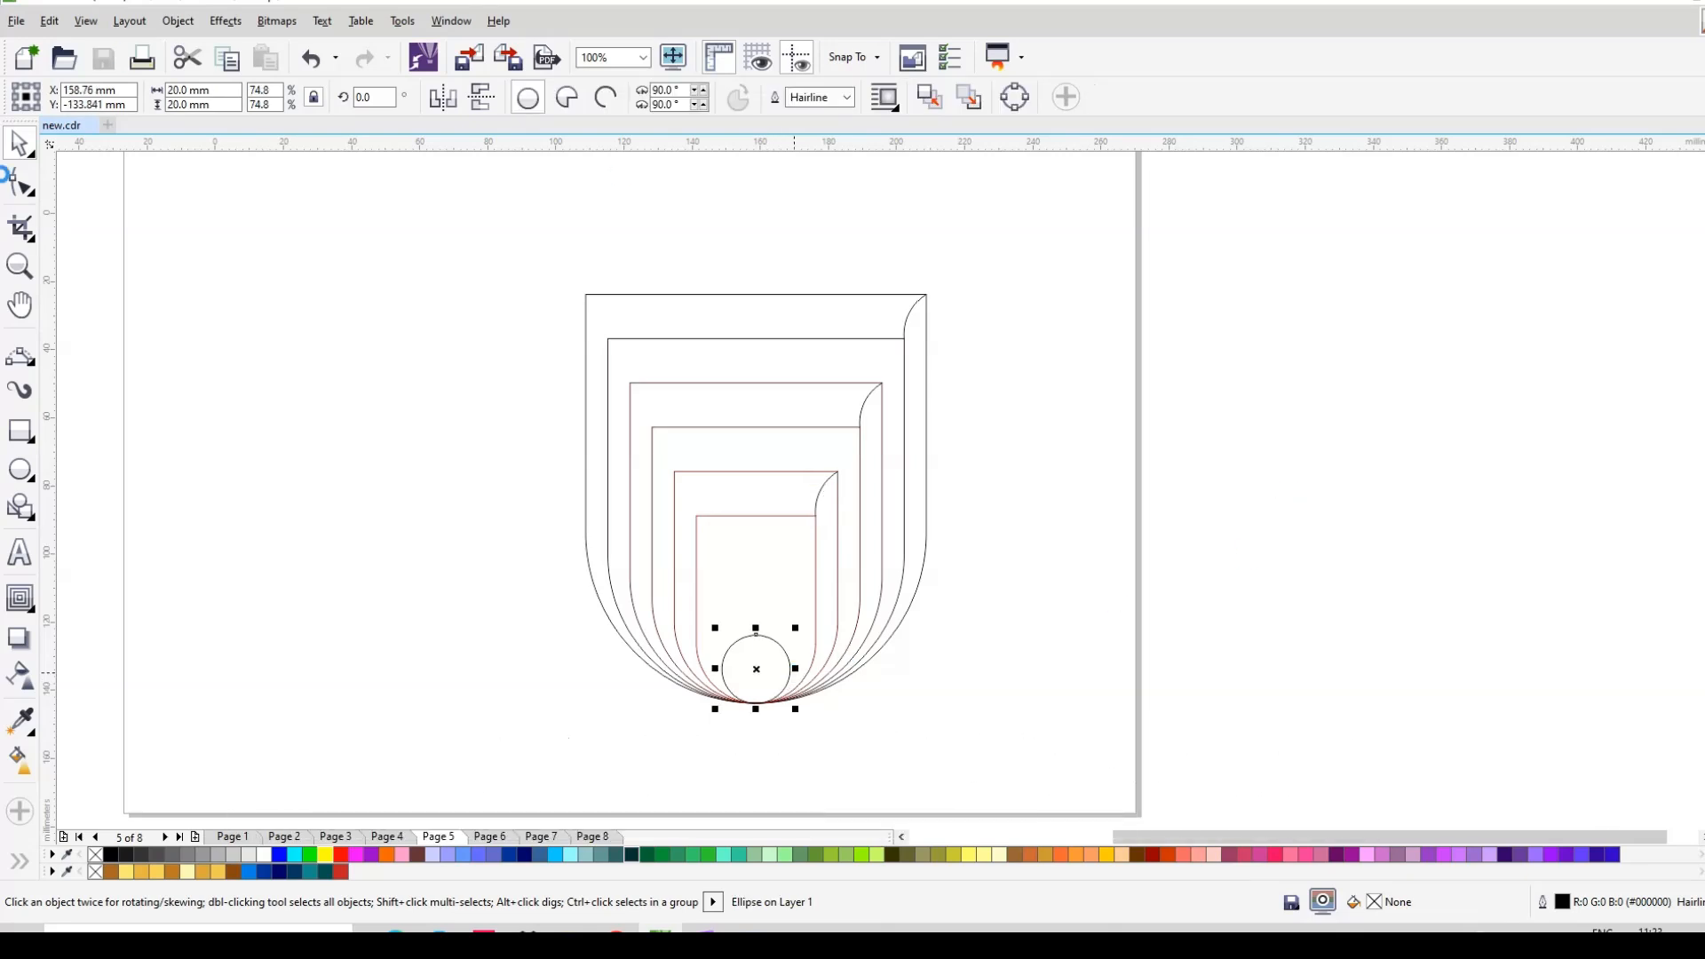
Step: Smart Fill in yellow the three curve-topped strips along the right side of the nested outlines
left_click(23, 861)
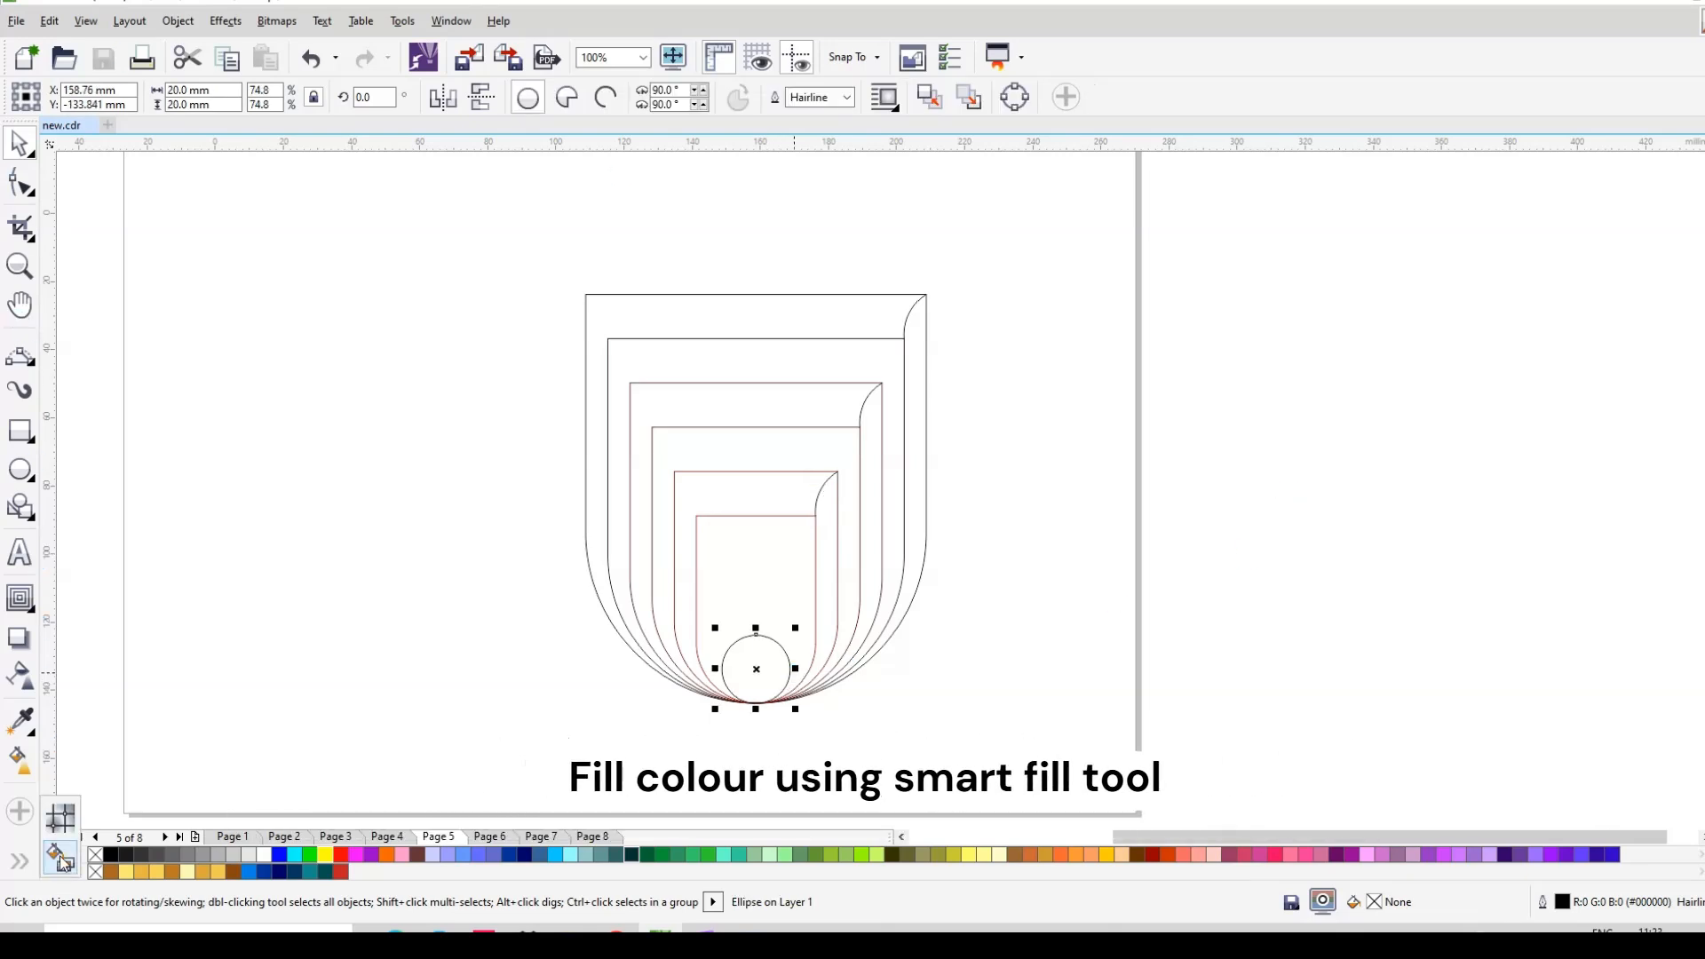
left_click(60, 857)
key("space")
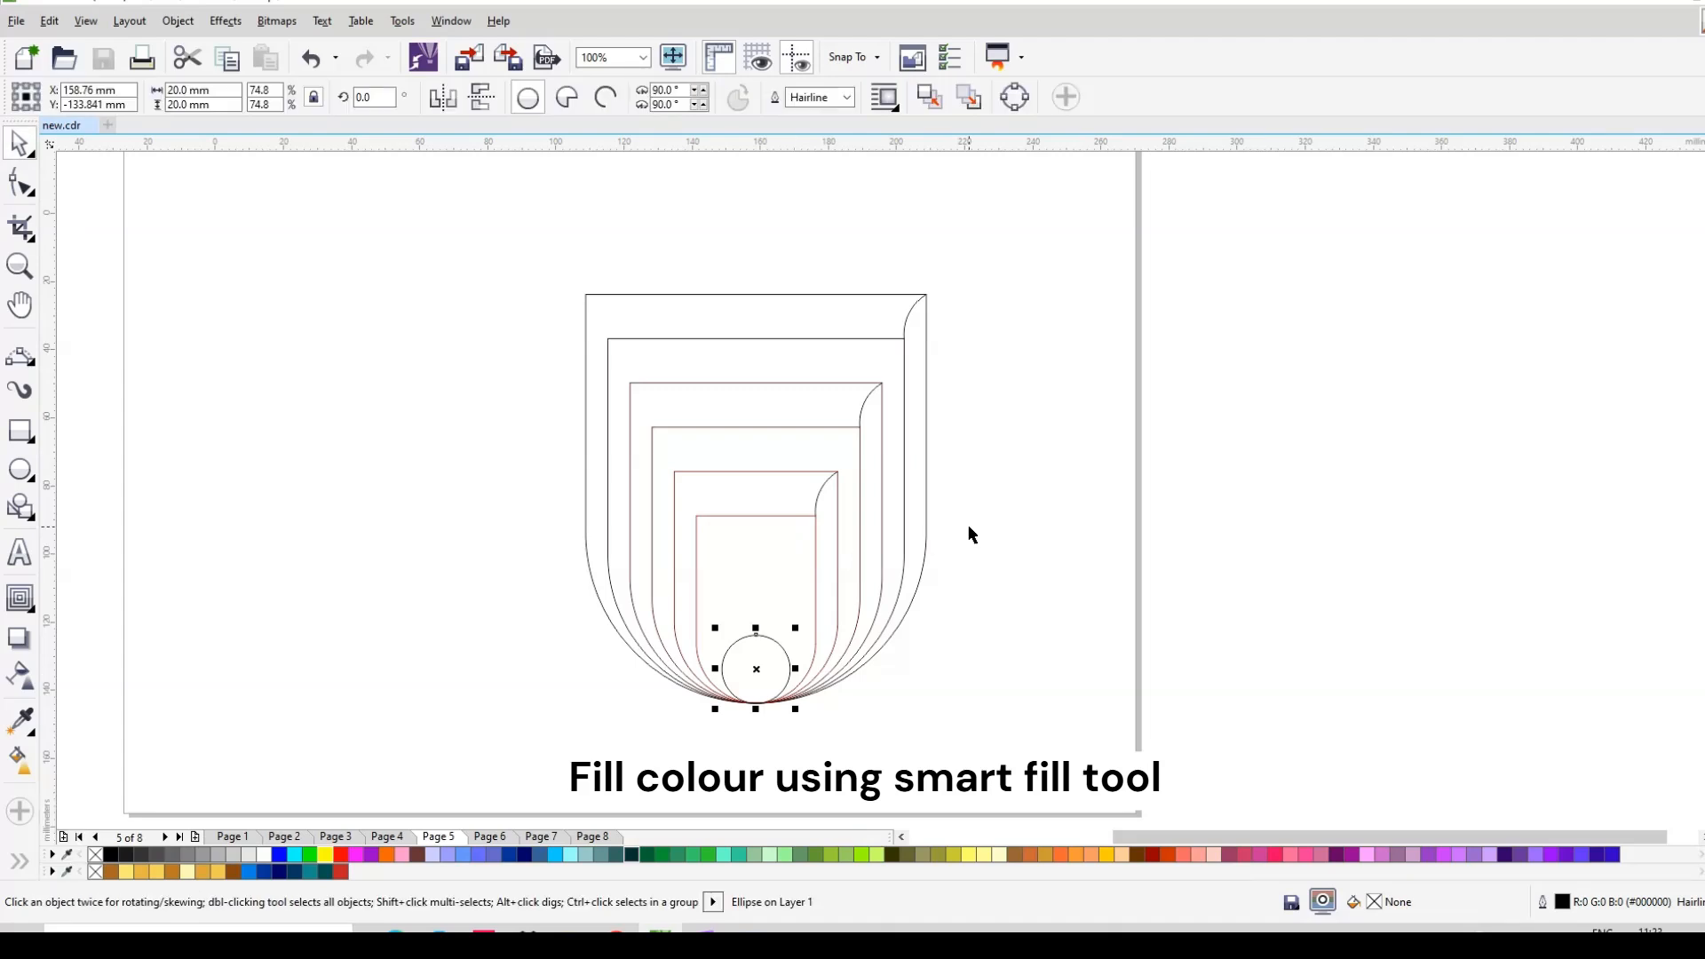
left_click(967, 533)
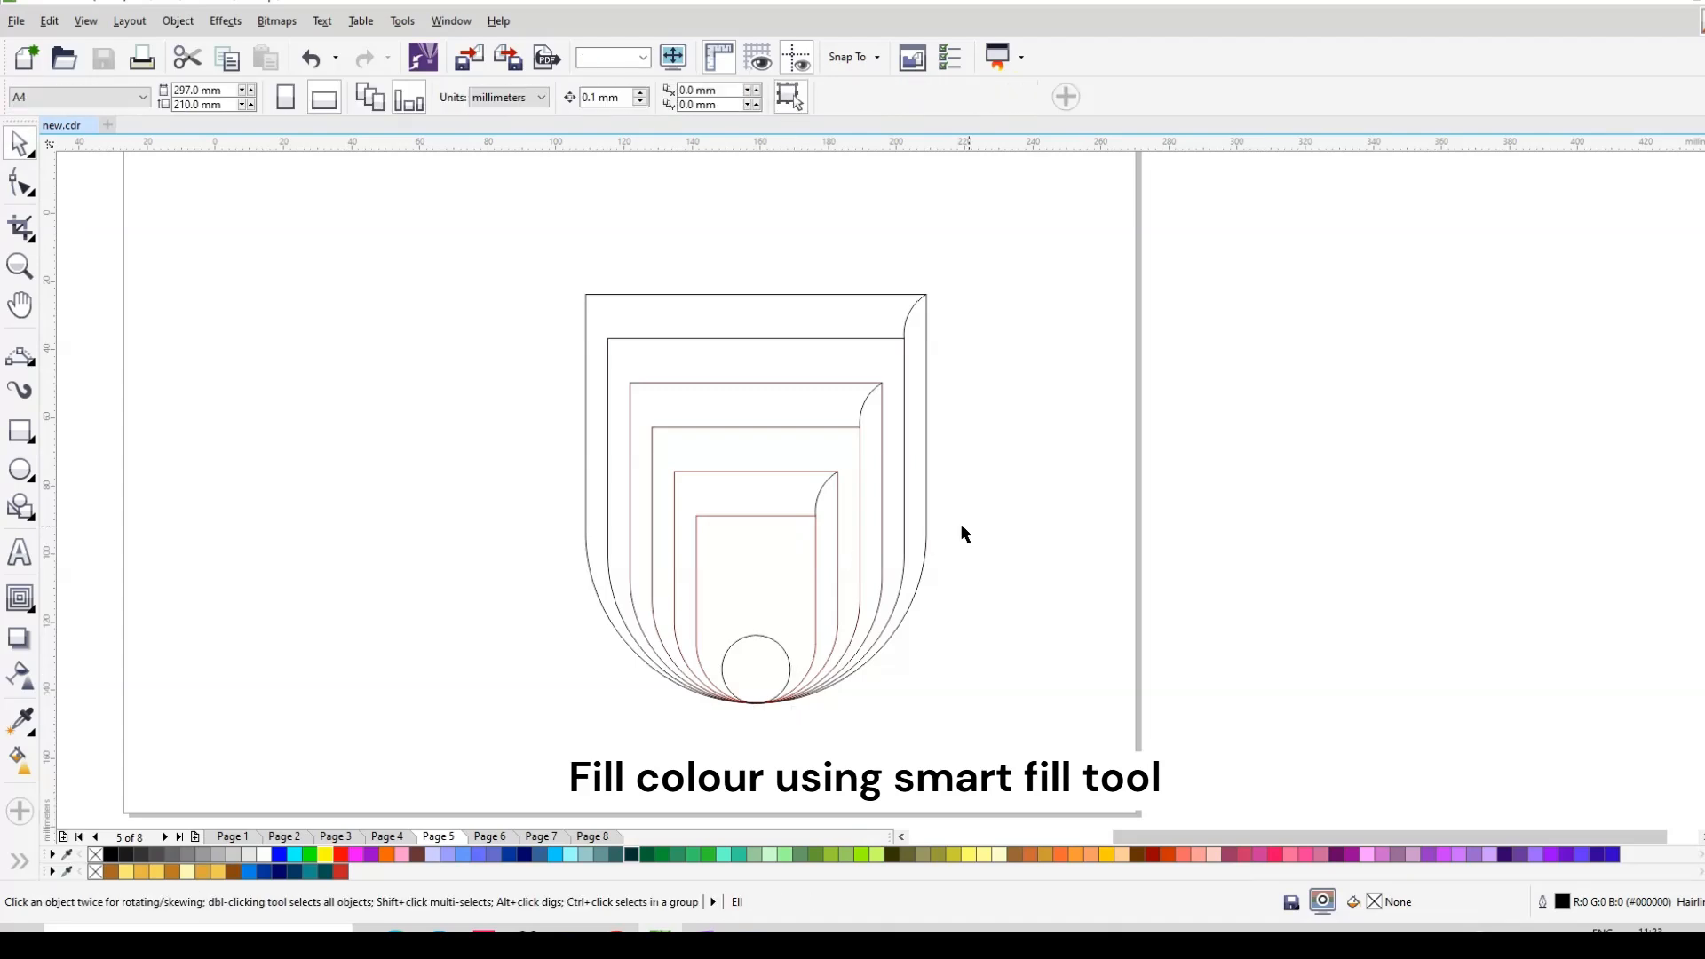
key("space")
left_click(915, 515)
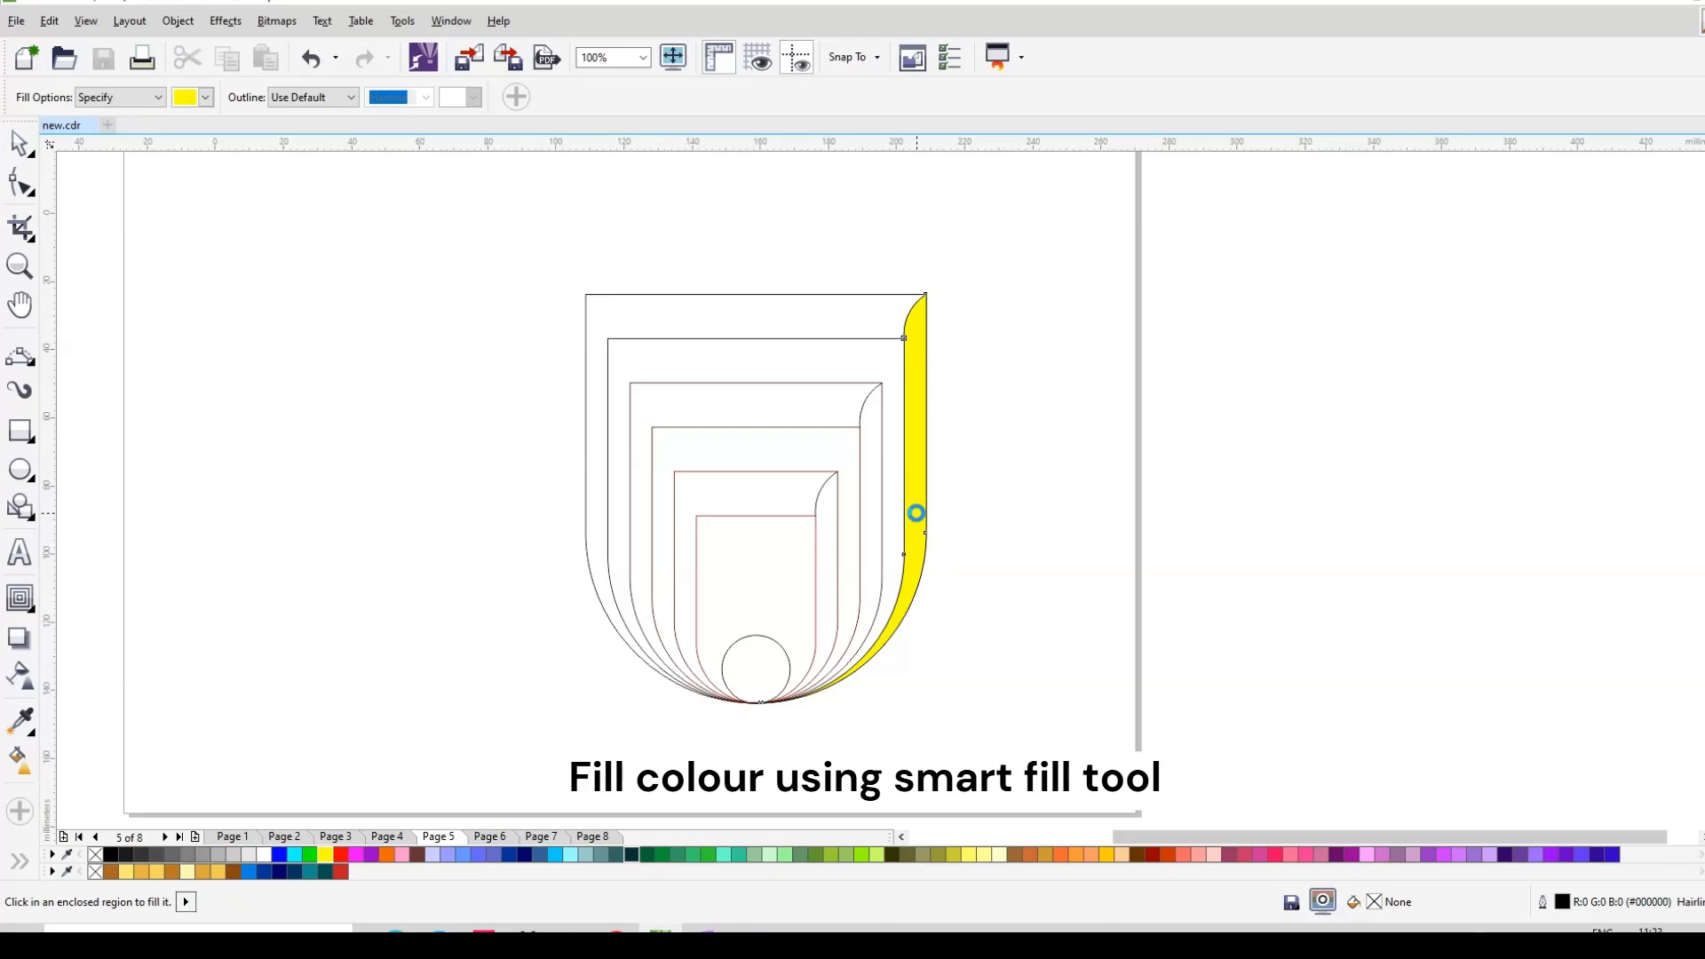
left_click(868, 527)
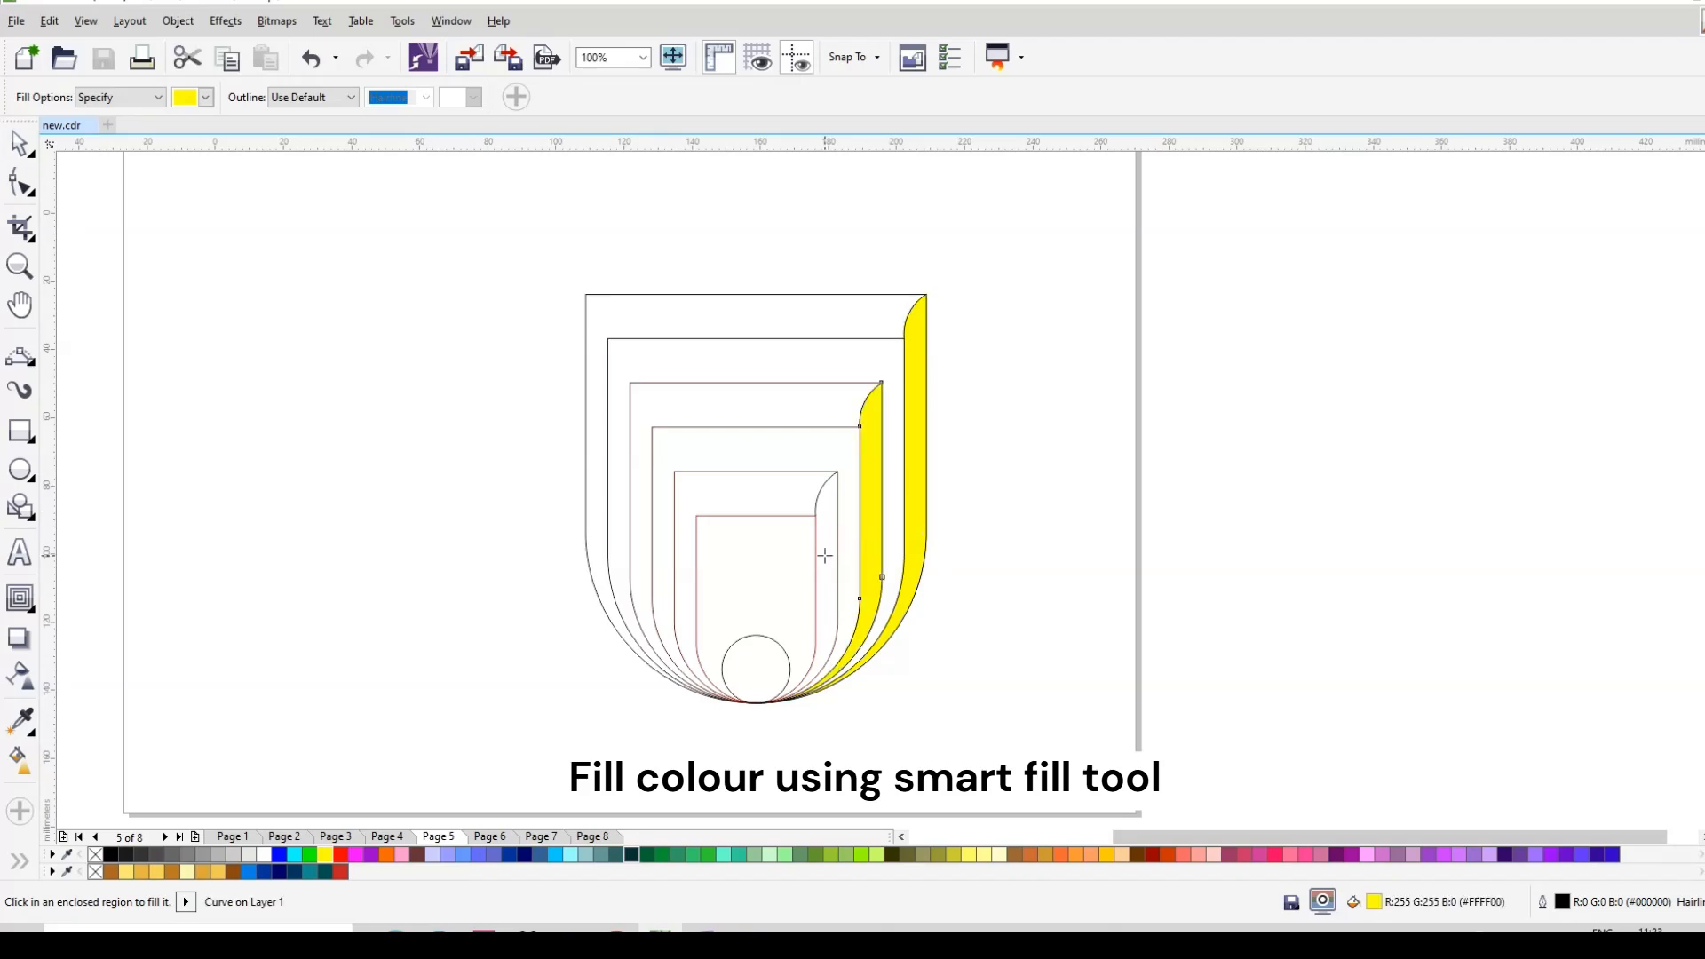
left_click(824, 555)
left_click(20, 144)
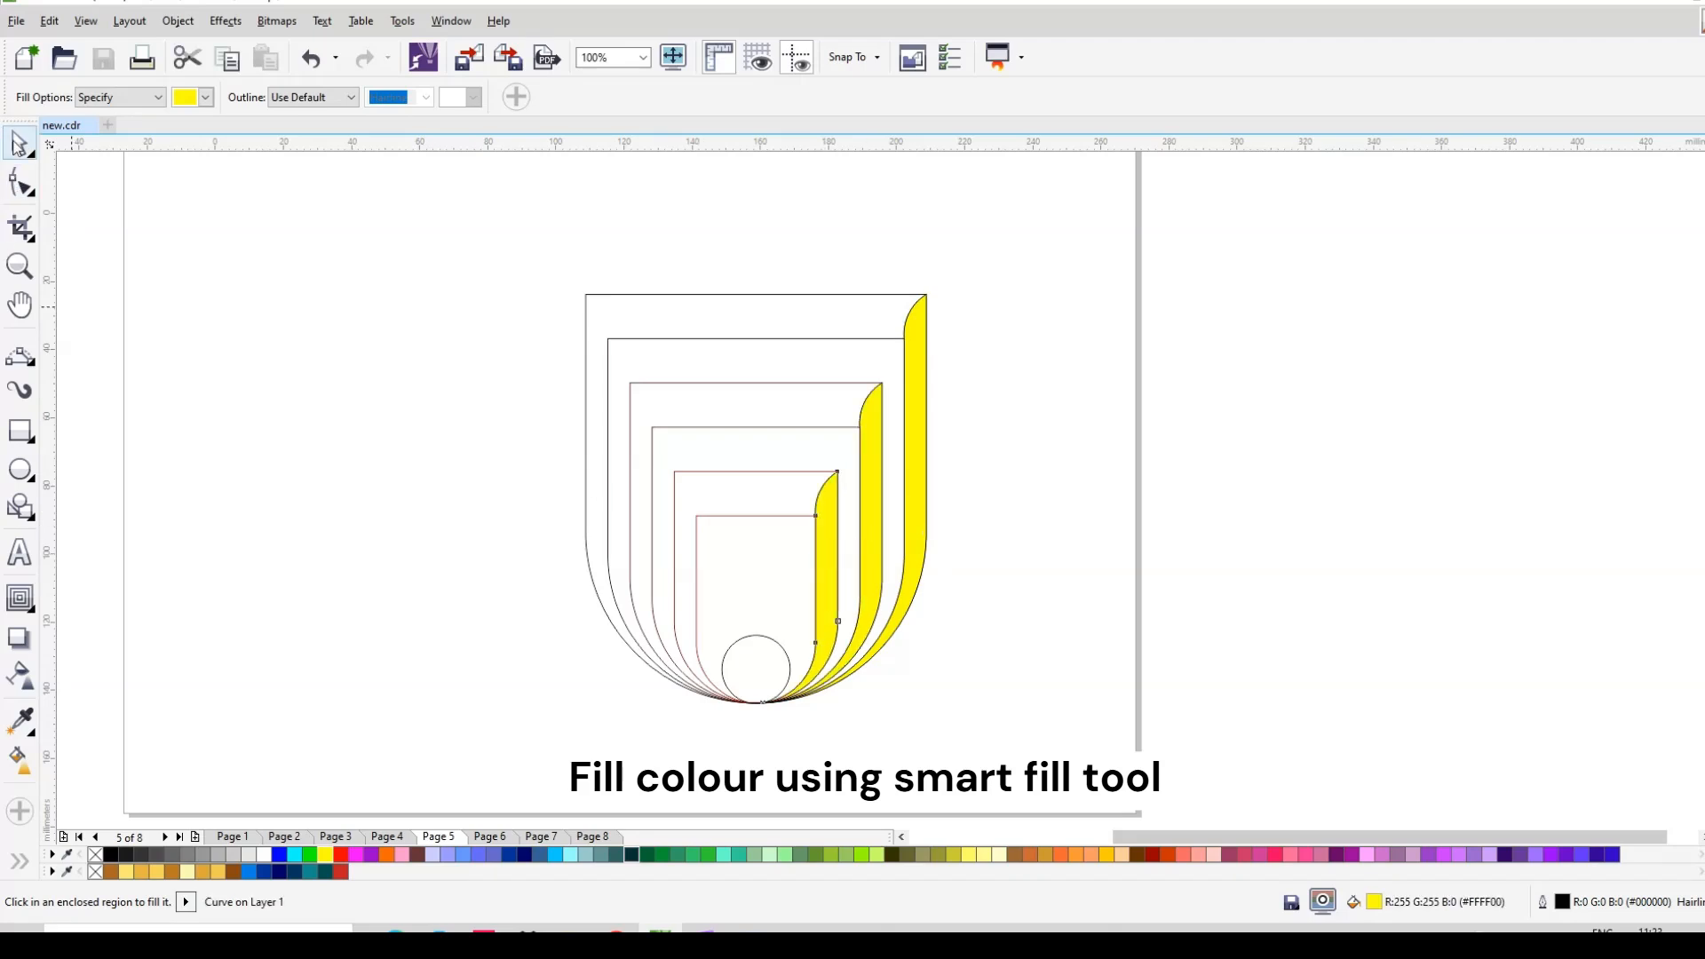
Step: Place a copy of the 20 mm circle above and to the right of the nested outlines
left_click(746, 652)
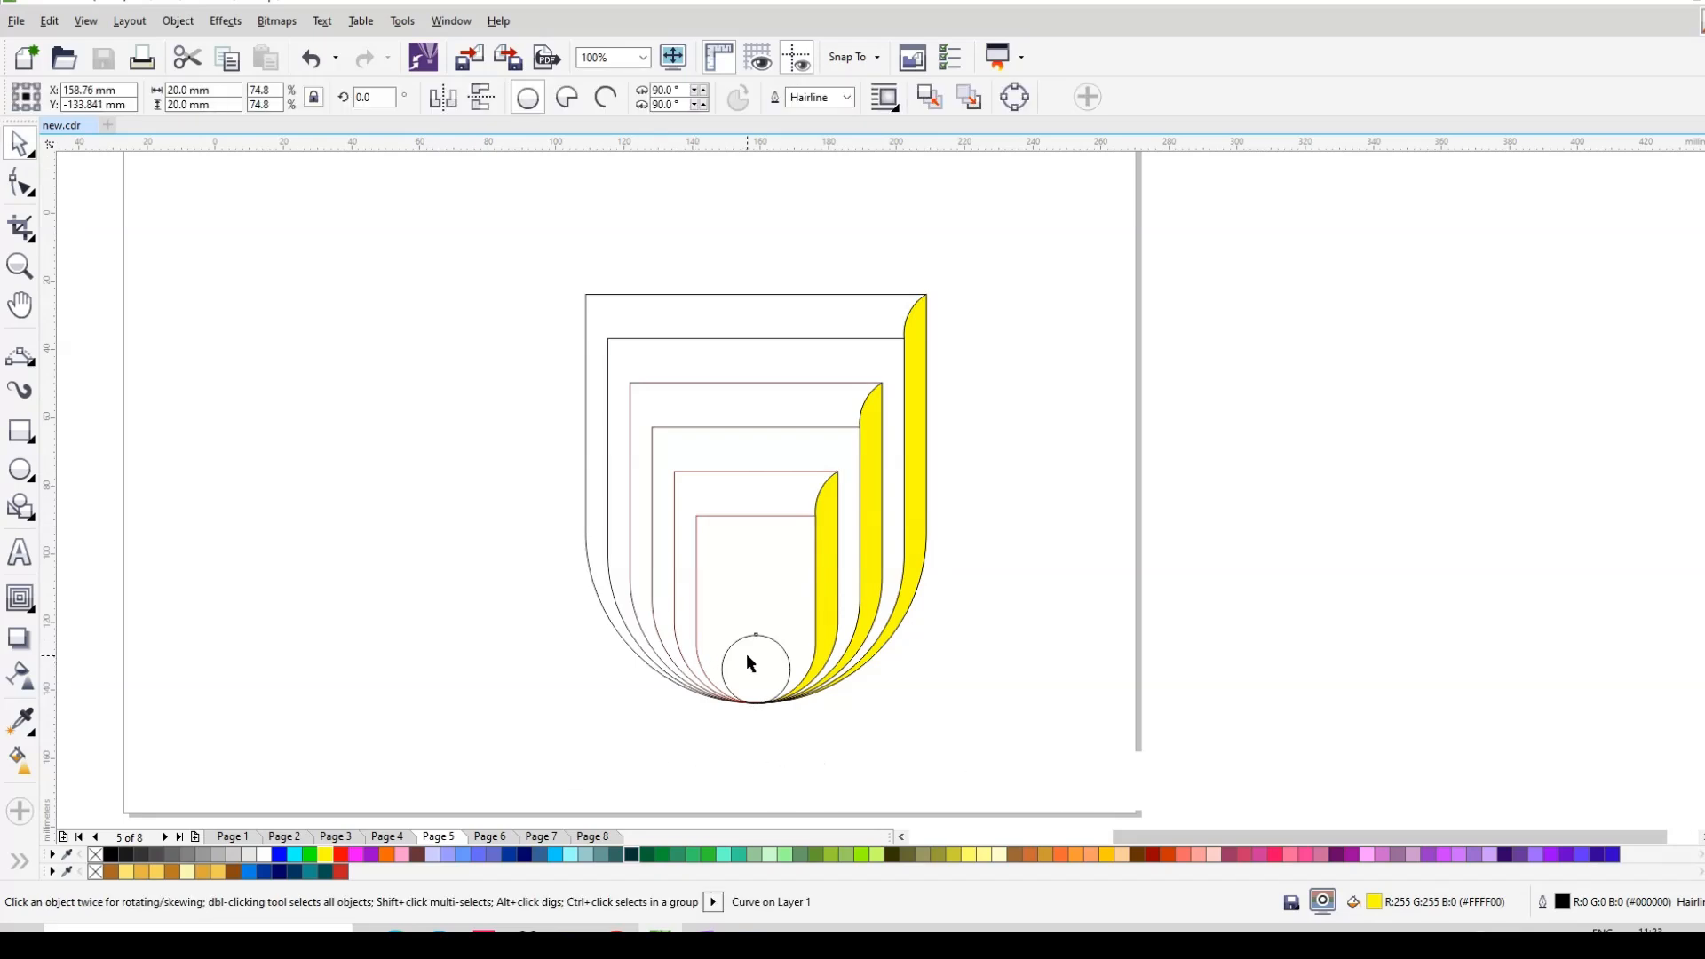
left_click_drag(759, 684, 1013, 250)
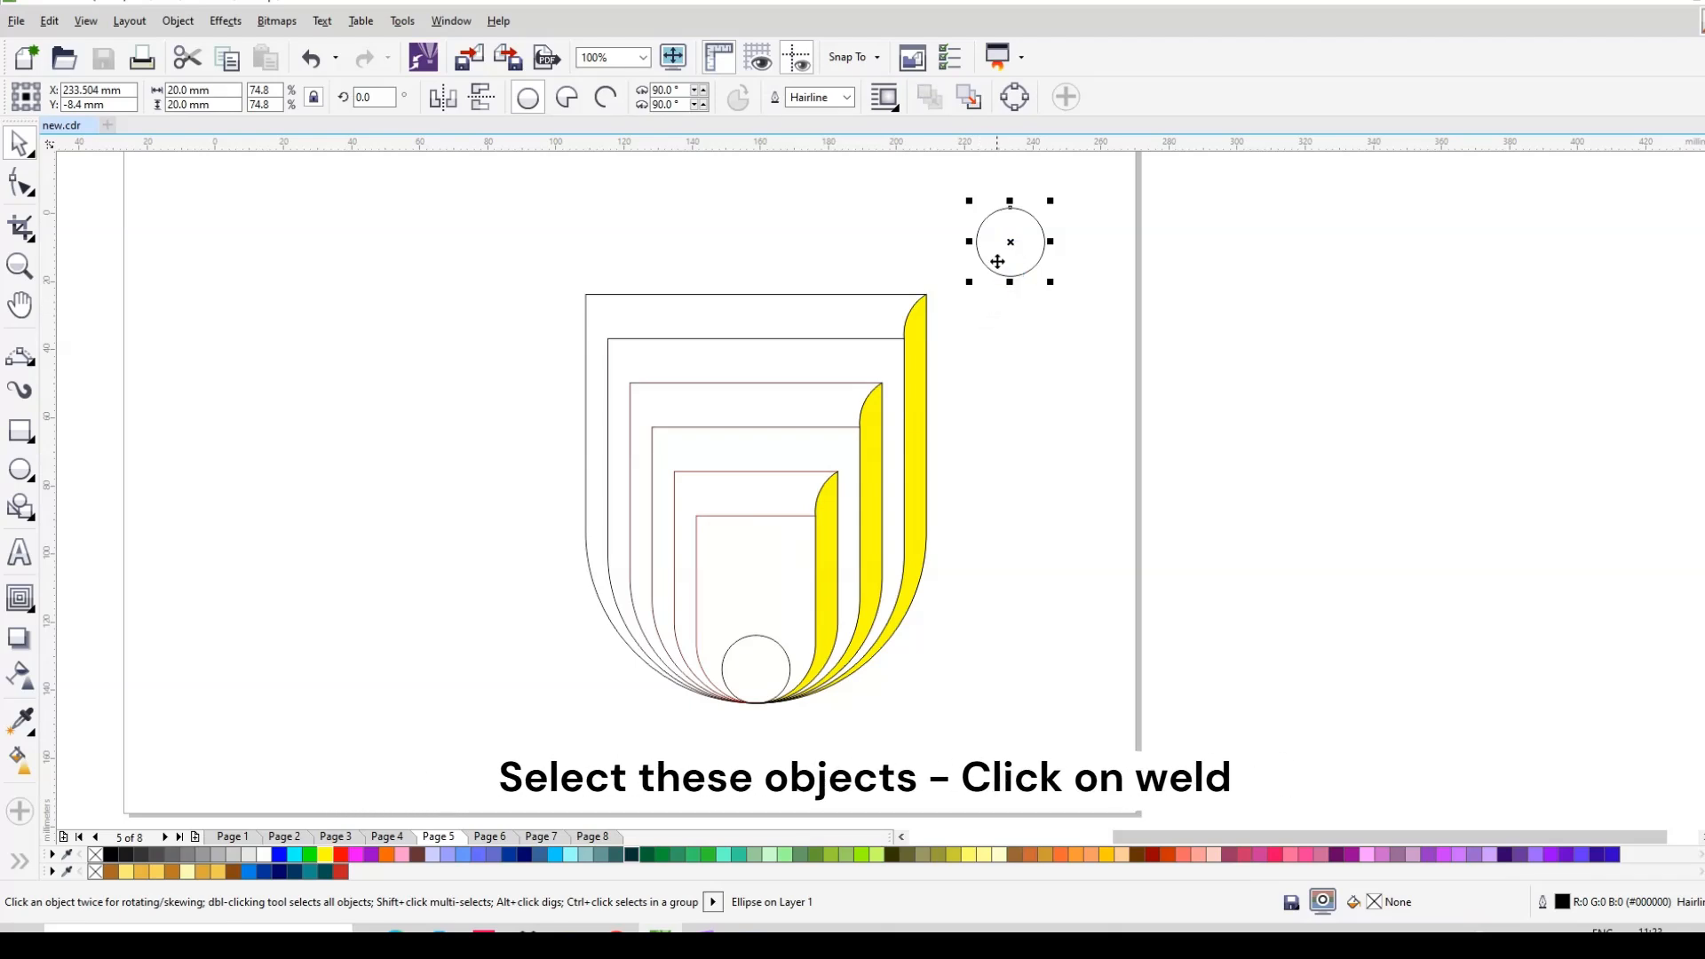
Step: Weld the circle inside the outlines with the three yellow strips and move the welded shape to the right of the outlines
left_click(744, 662)
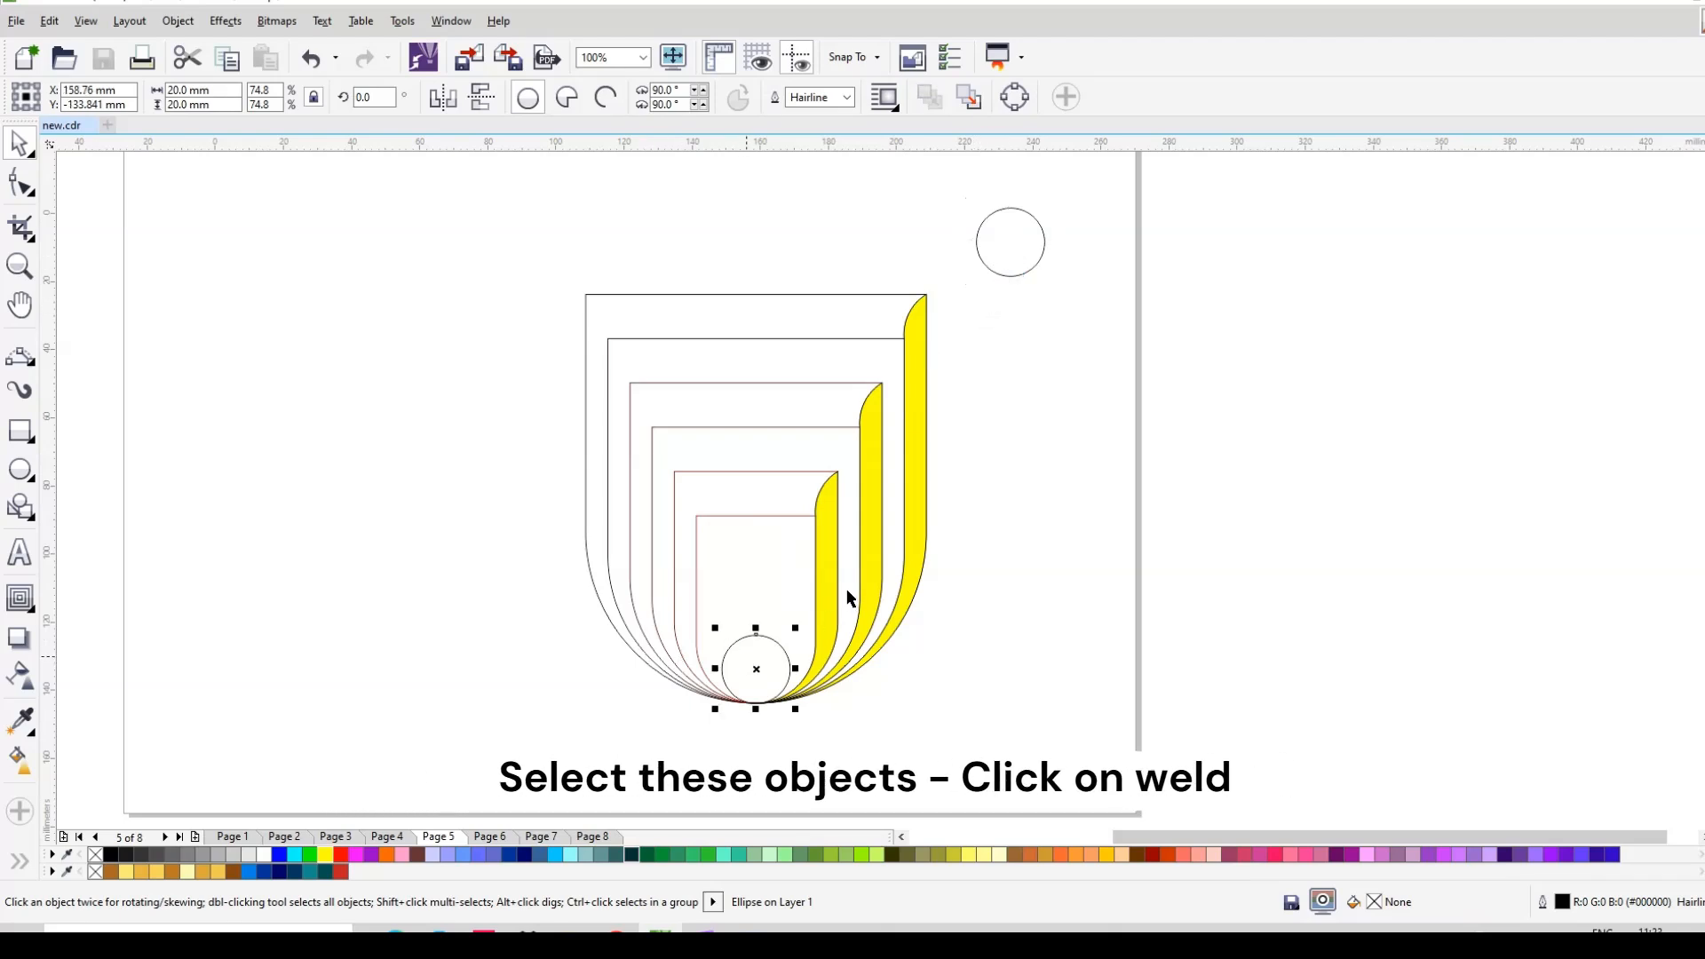
left_click(865, 552, "shift")
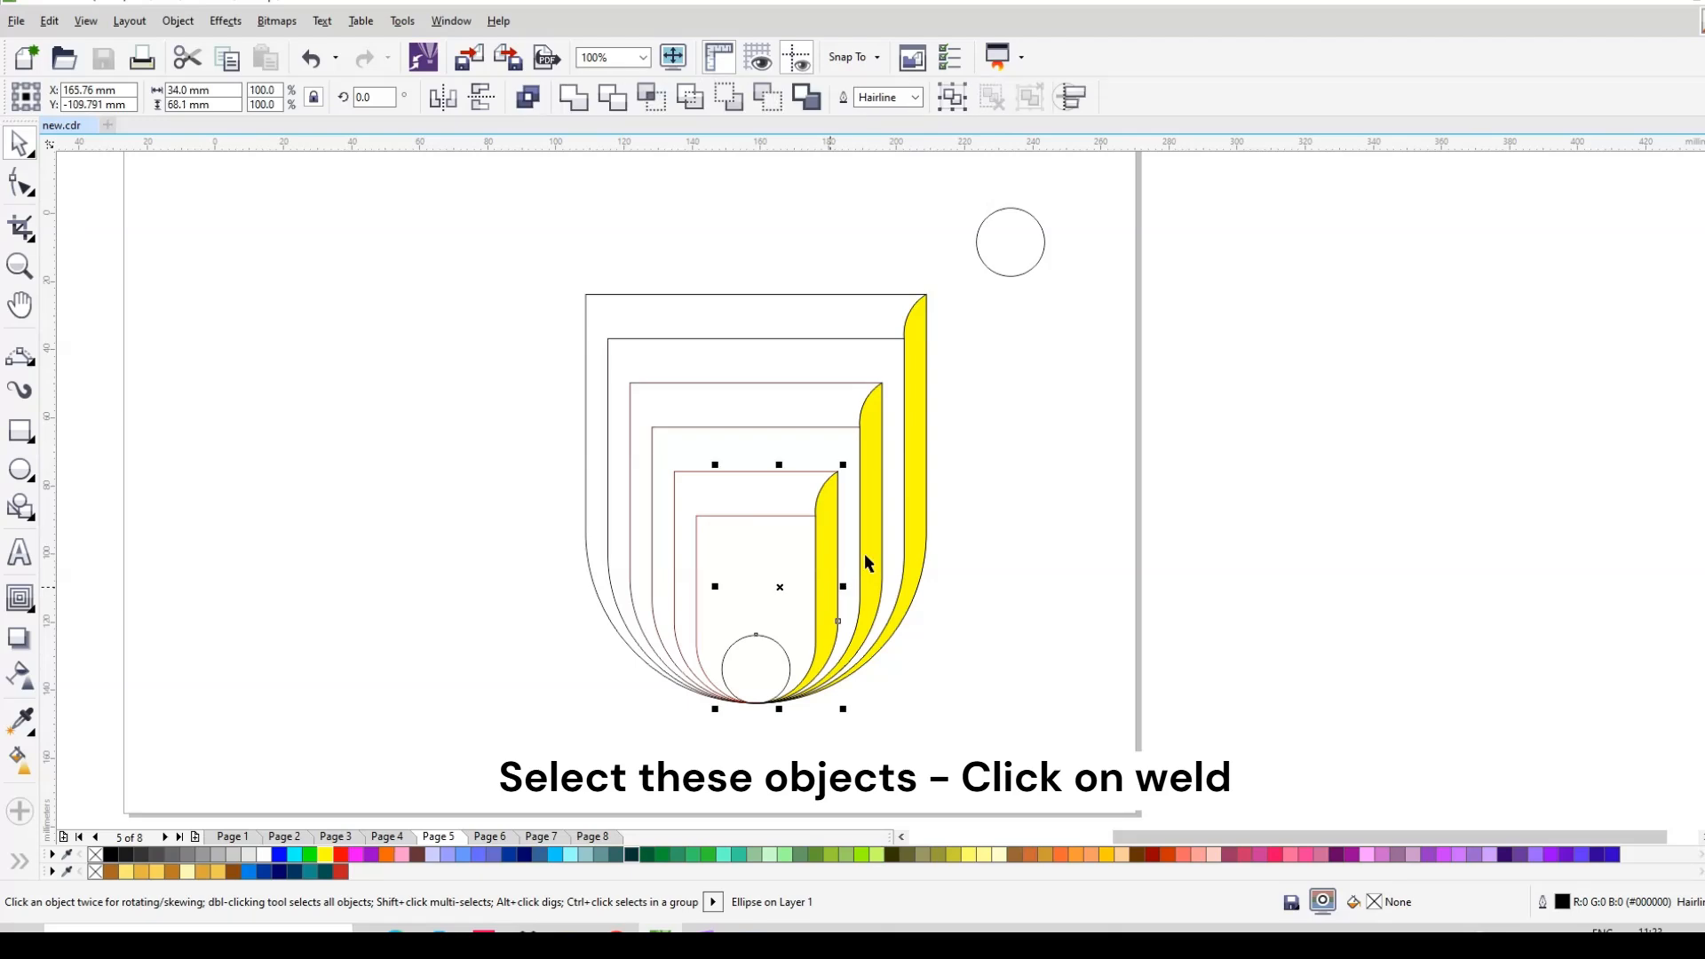
left_click(918, 534, "shift")
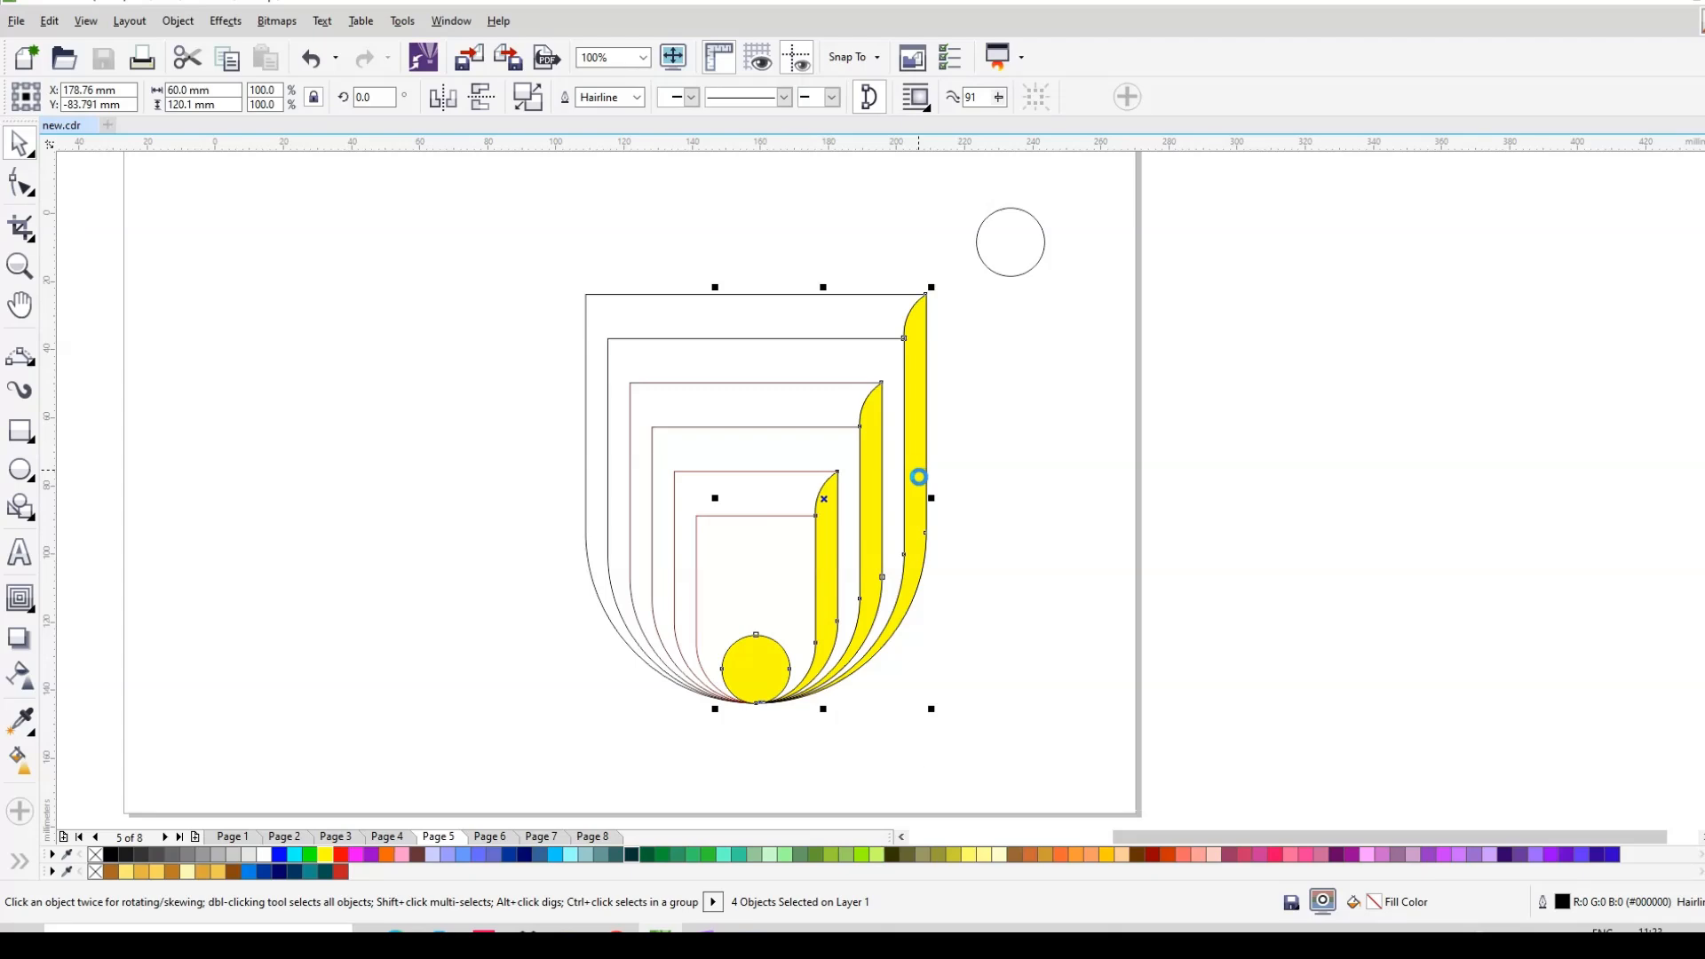
left_click_drag(929, 487, 1091, 501)
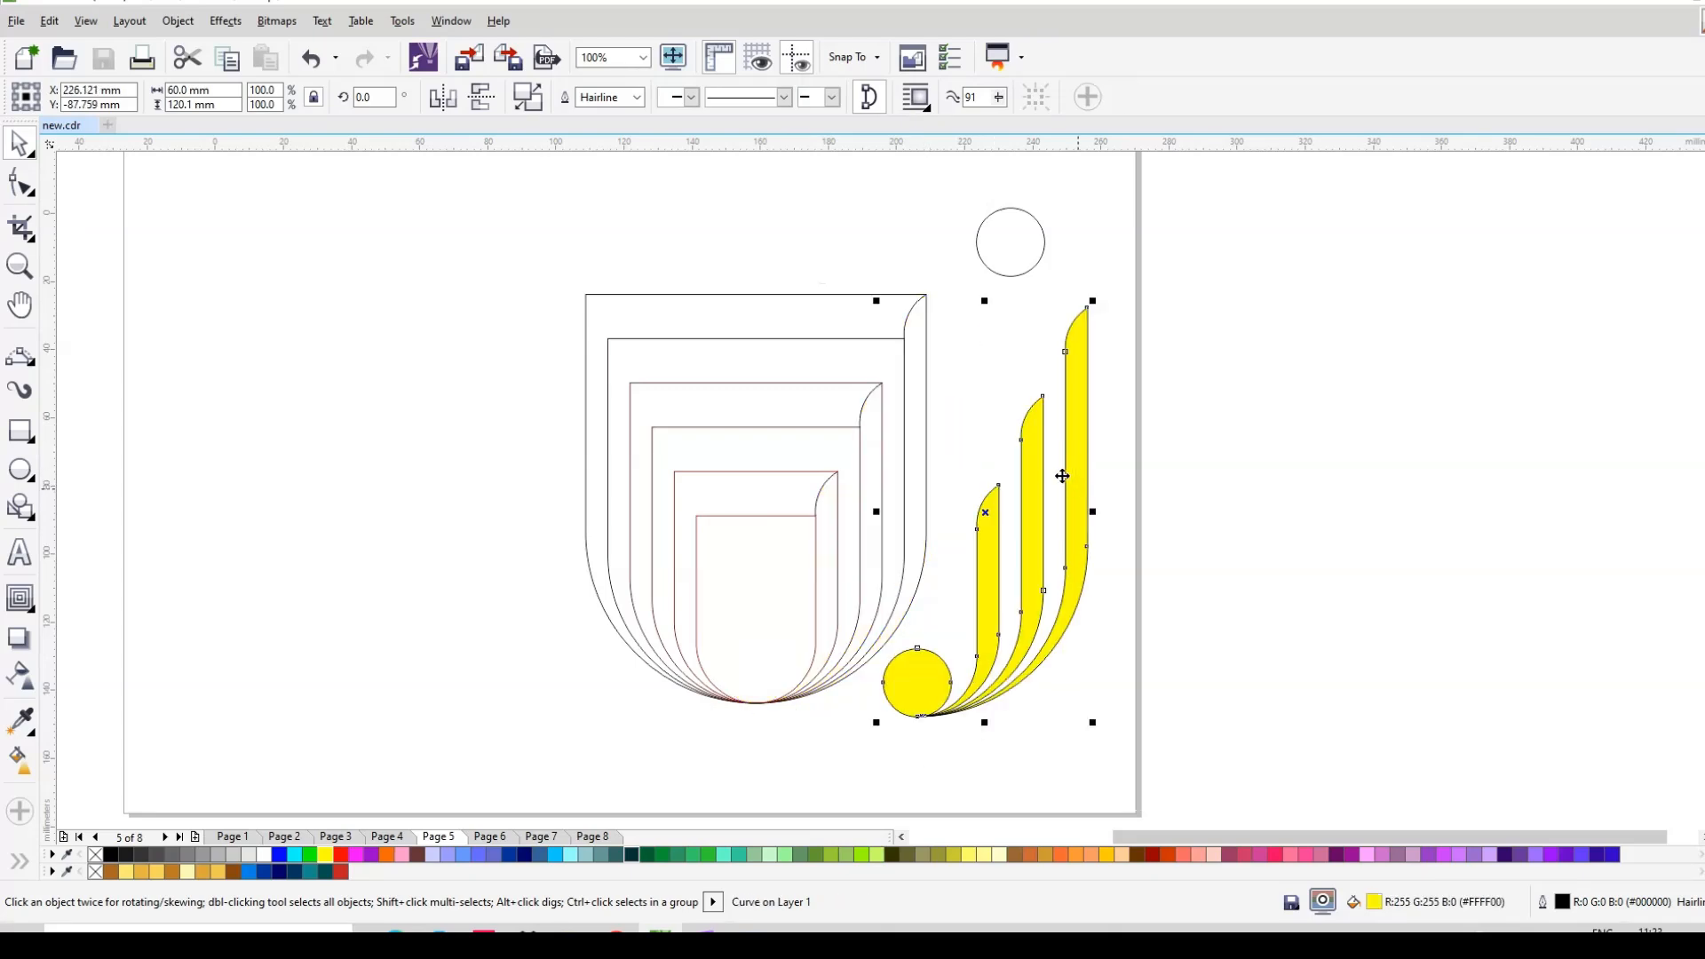
Step: Delete the leftover construction outlines and curves, and move the yellow welded shape into the left half of the page
left_click_drag(473, 223, 943, 713)
key("Delete")
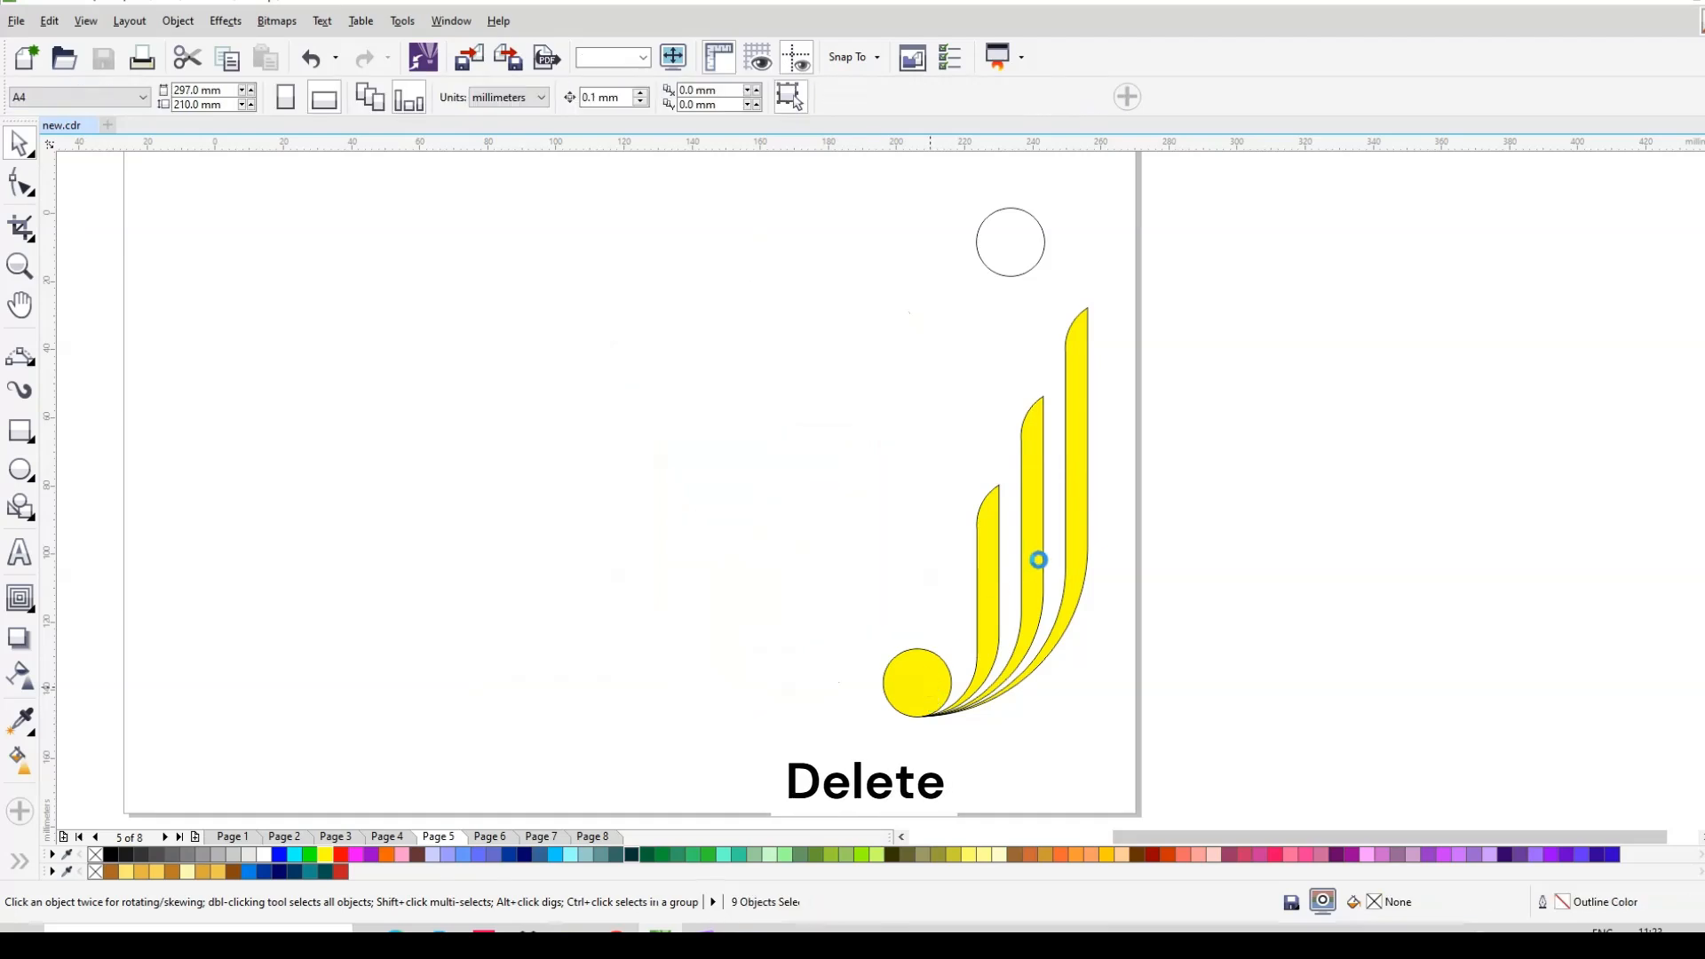
left_click(1023, 572)
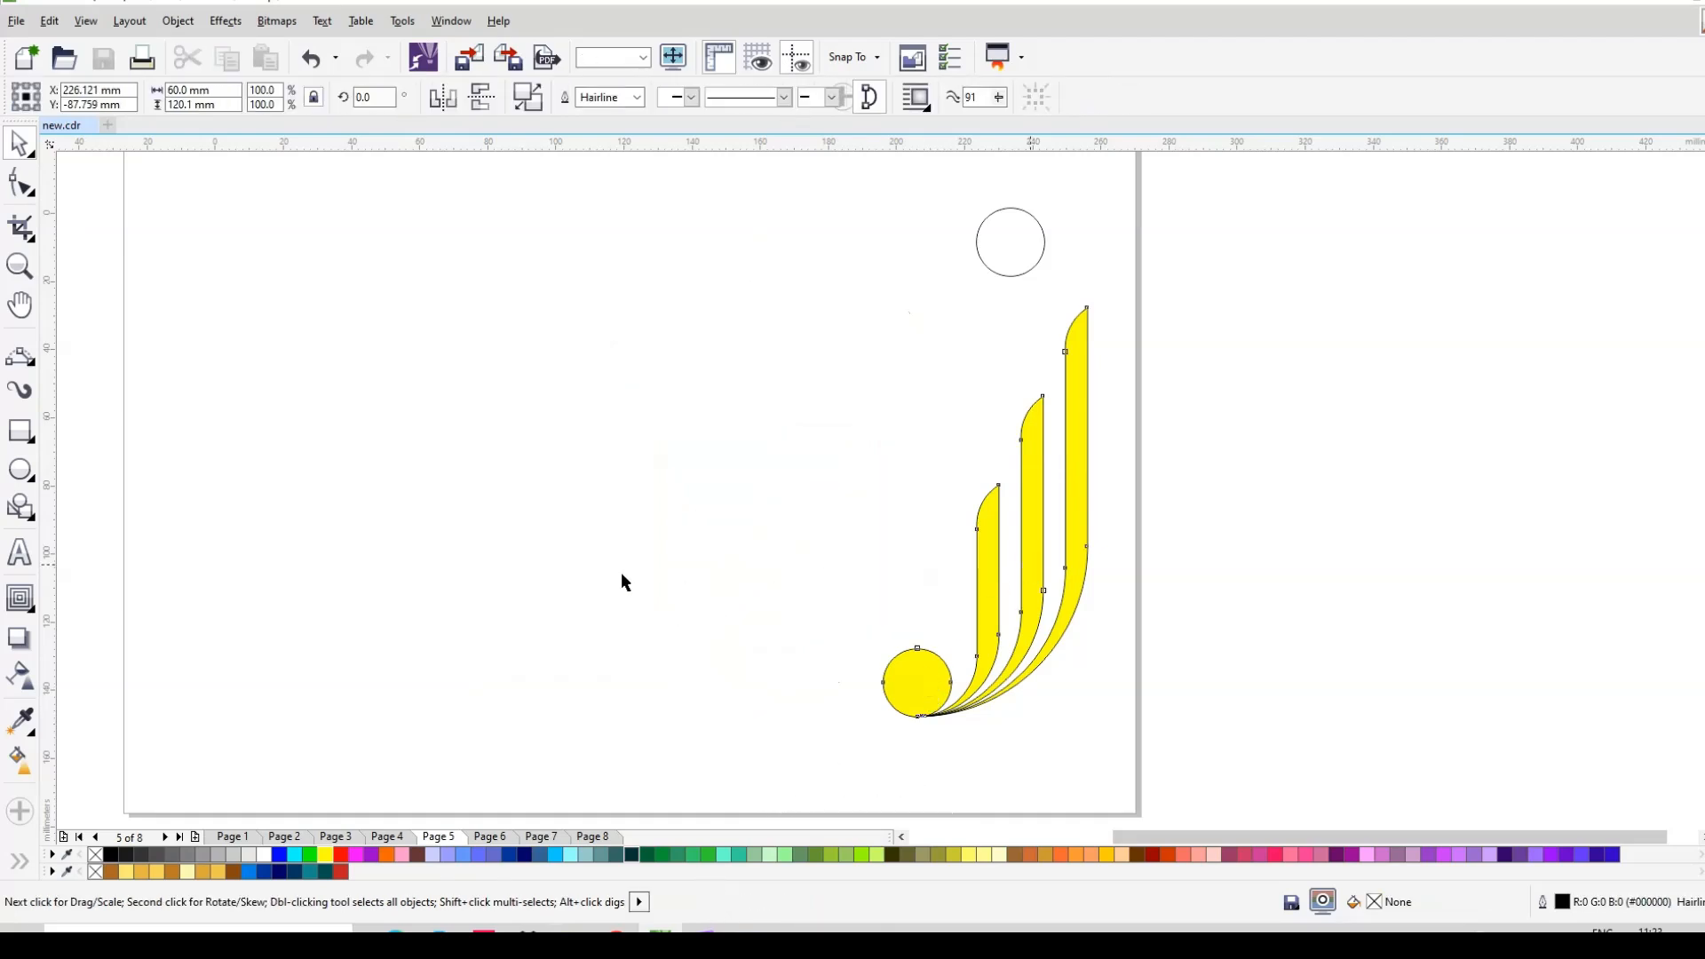
left_click_drag(622, 574, 646, 599)
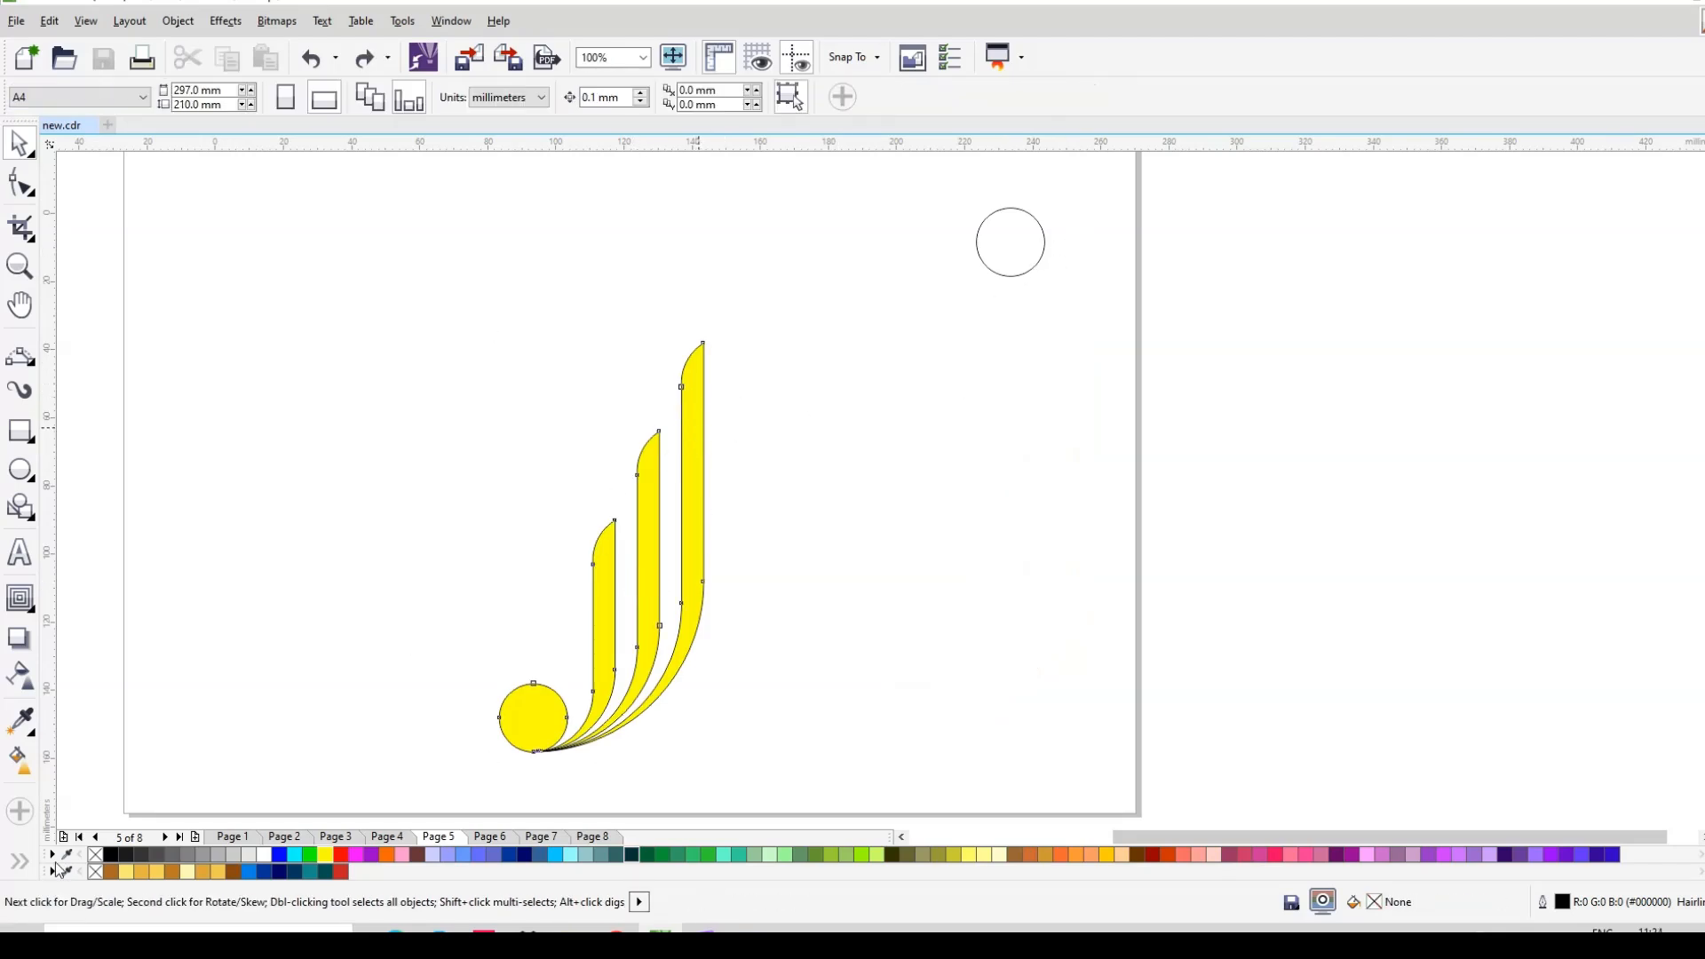
Step: Apply a linear fountain fill from purple at the tallest bar's tip to red at the circle, shifting the midpoint towards red
left_click(20, 761)
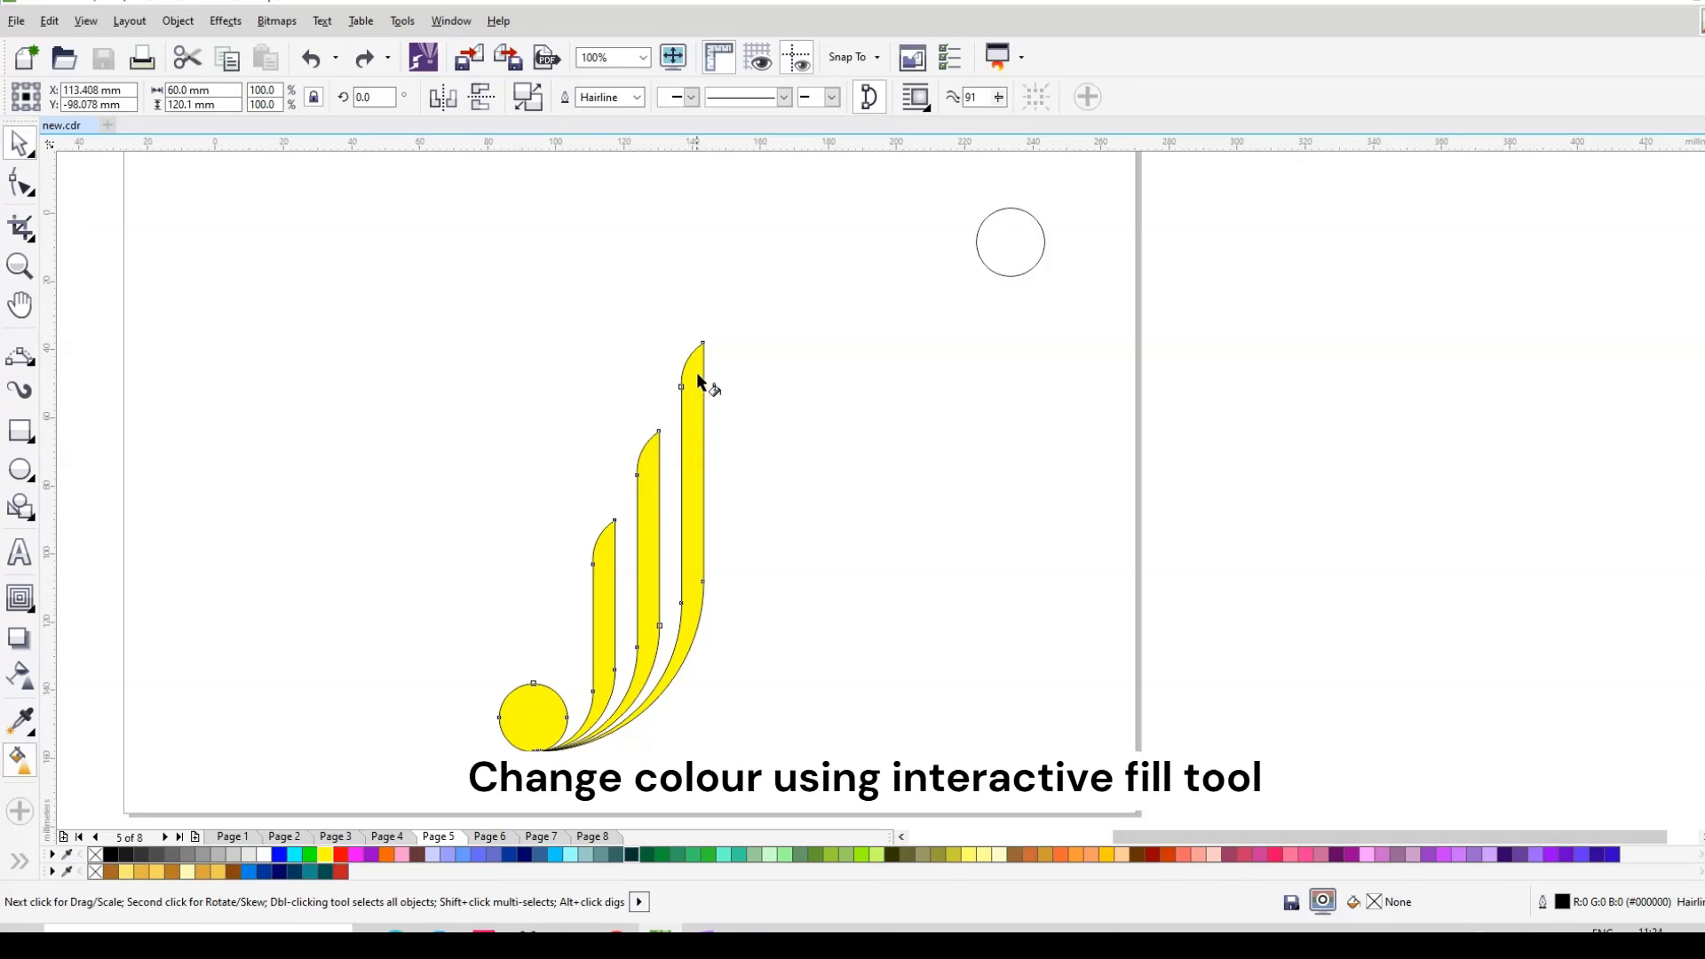
left_click_drag(698, 377, 560, 733)
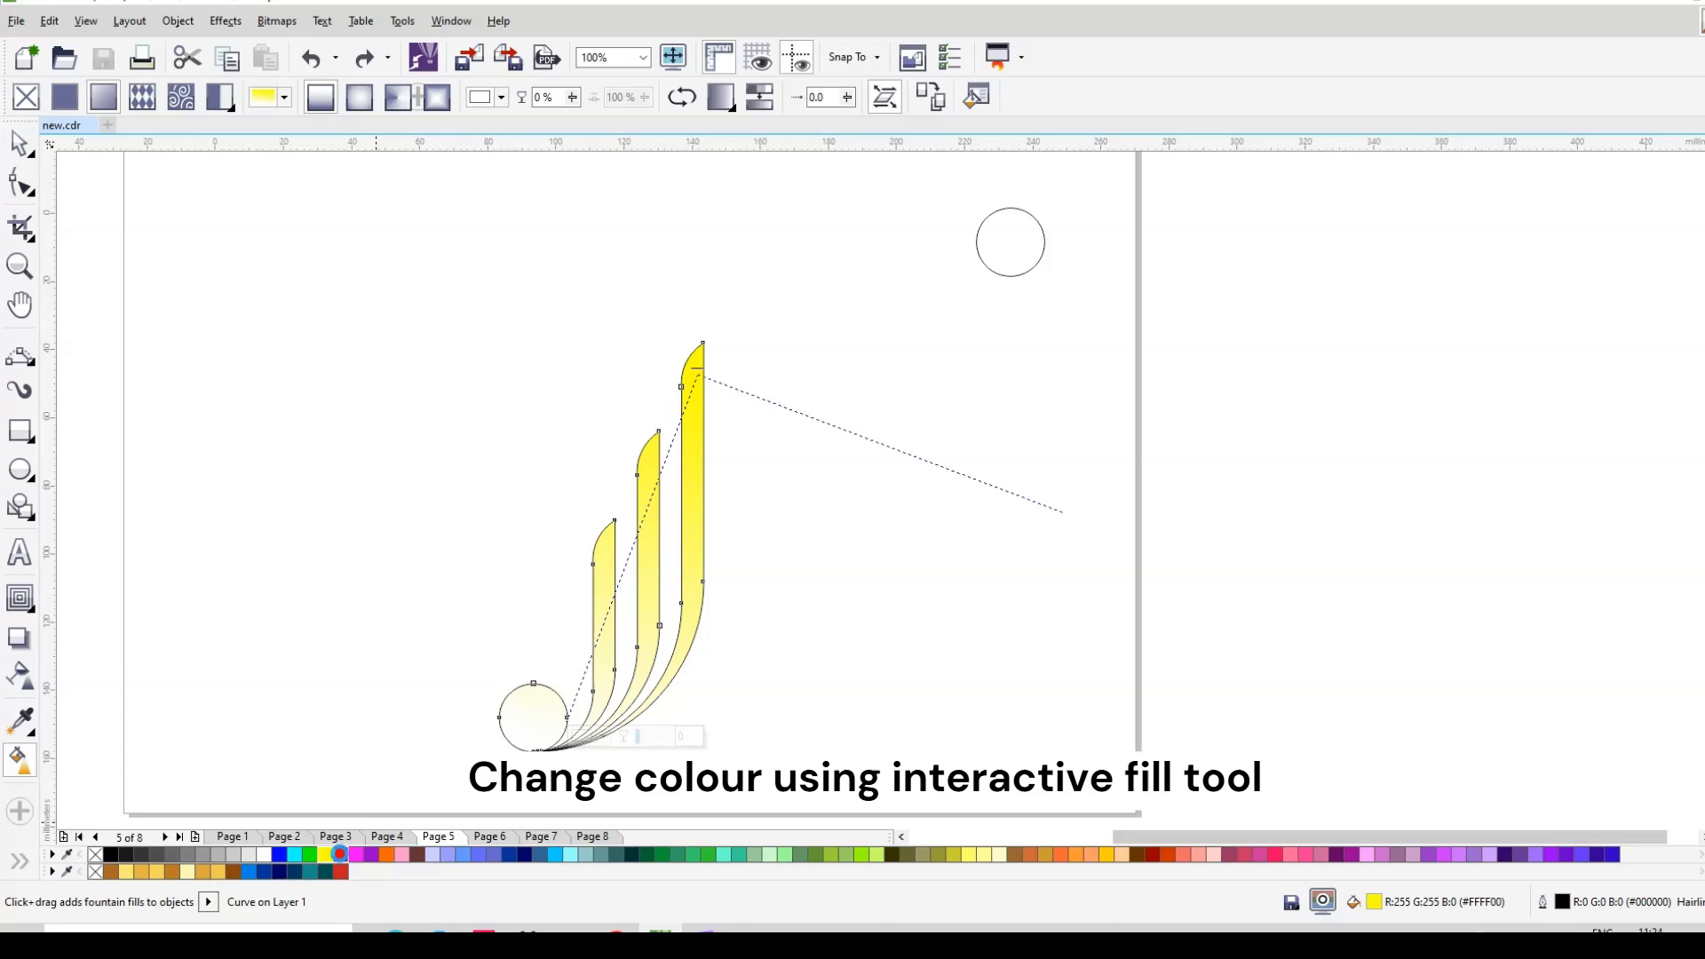
left_click_drag(339, 854, 561, 733)
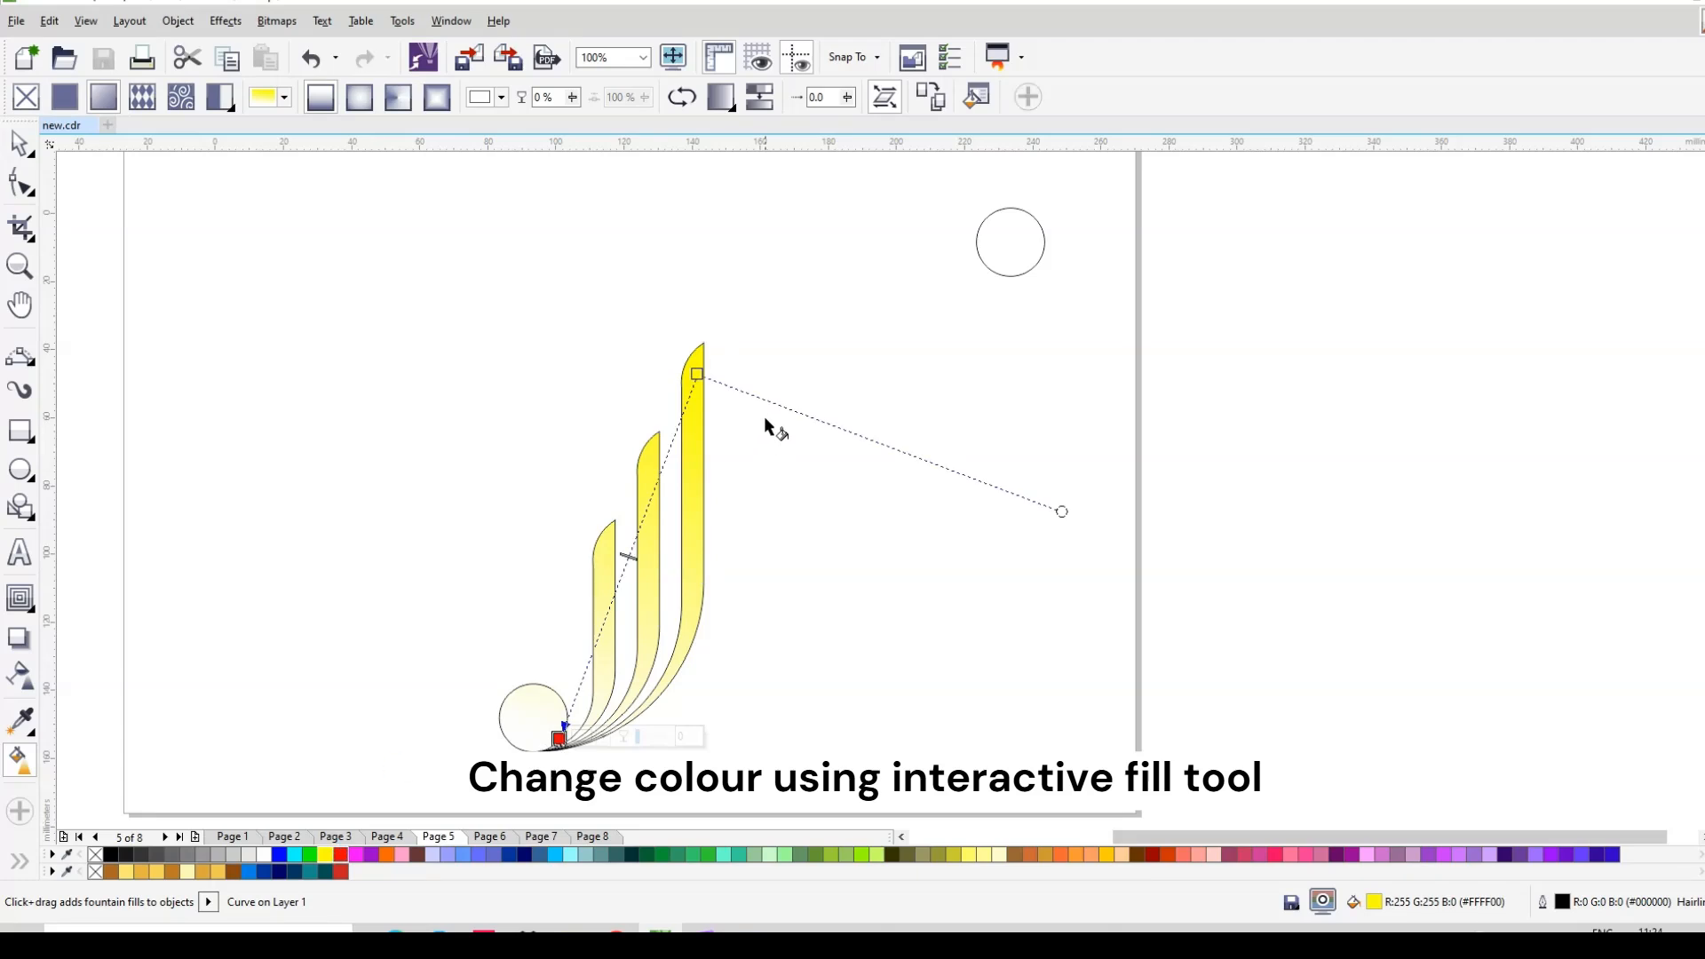
left_click(698, 373)
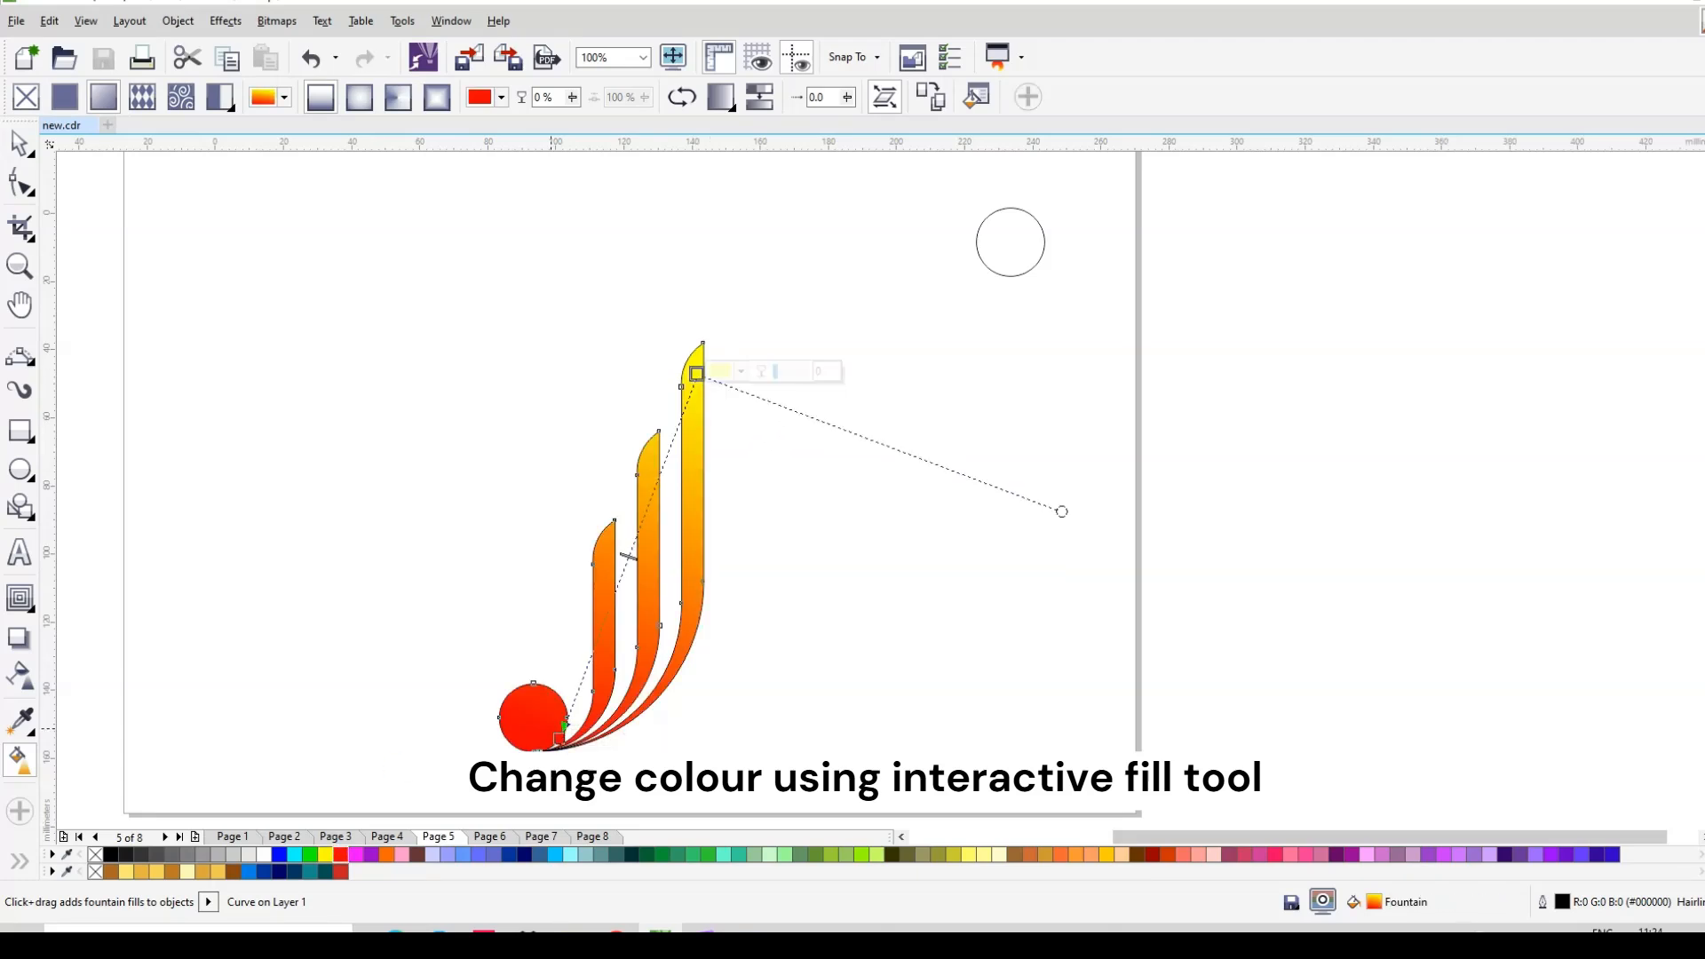
left_click(371, 854)
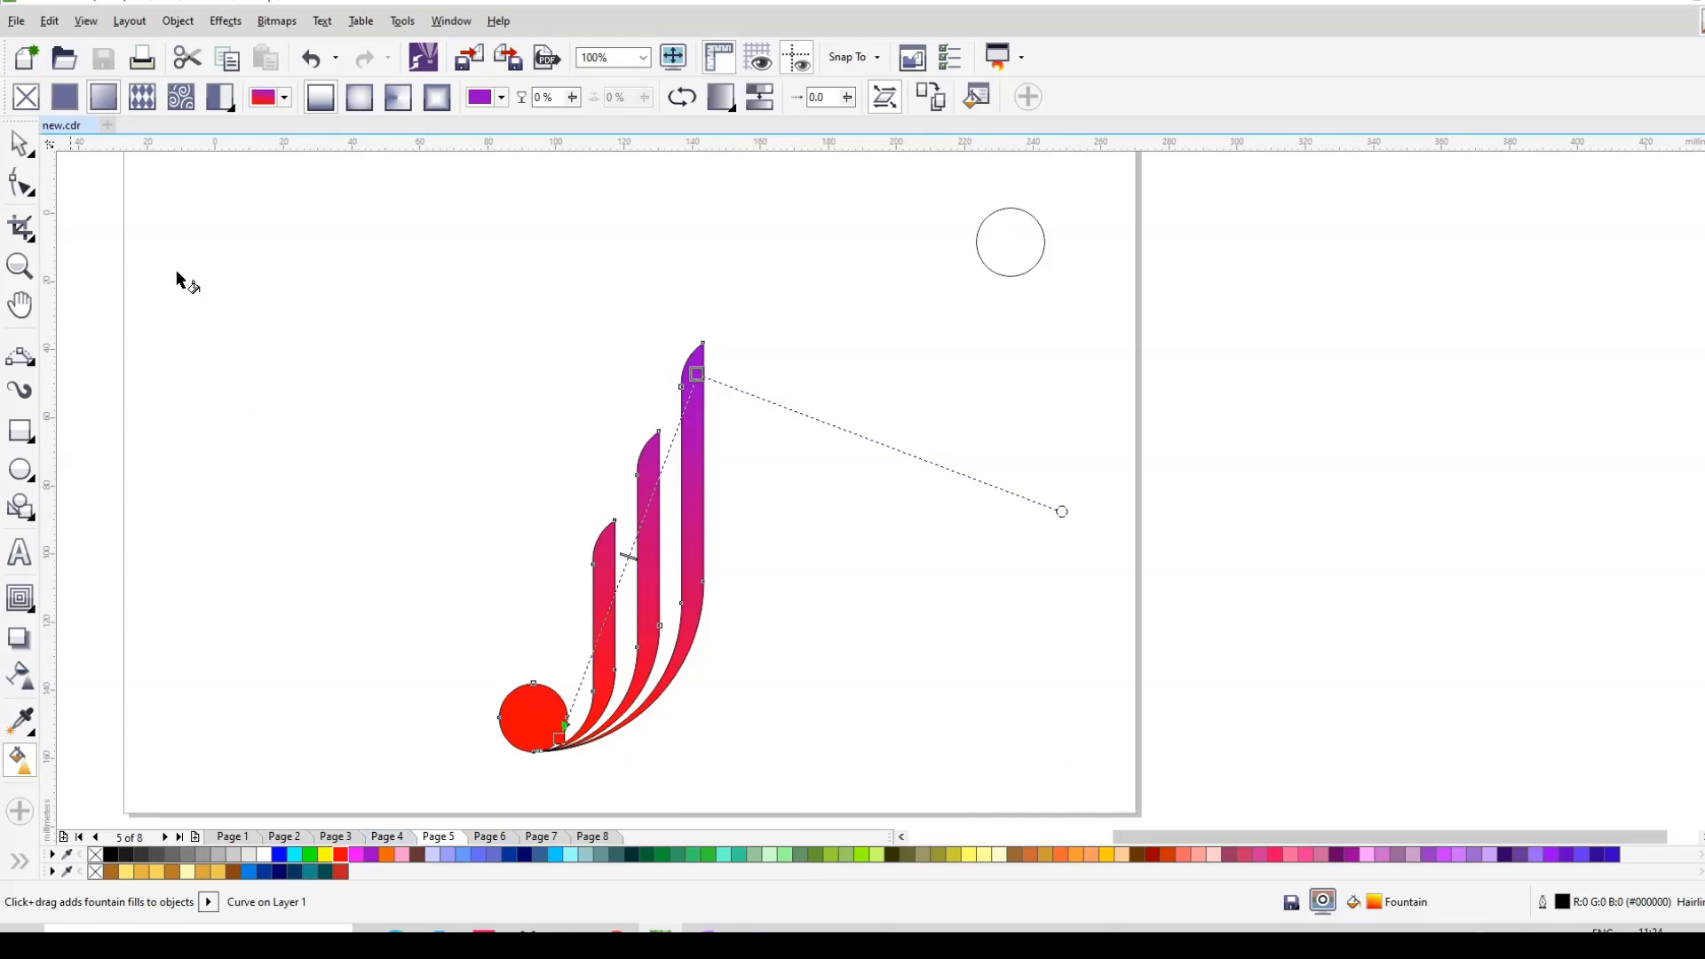
left_click_drag(626, 608, 625, 612)
Step: Remove the outline from the gradient-filled welded shape
left_click(19, 142)
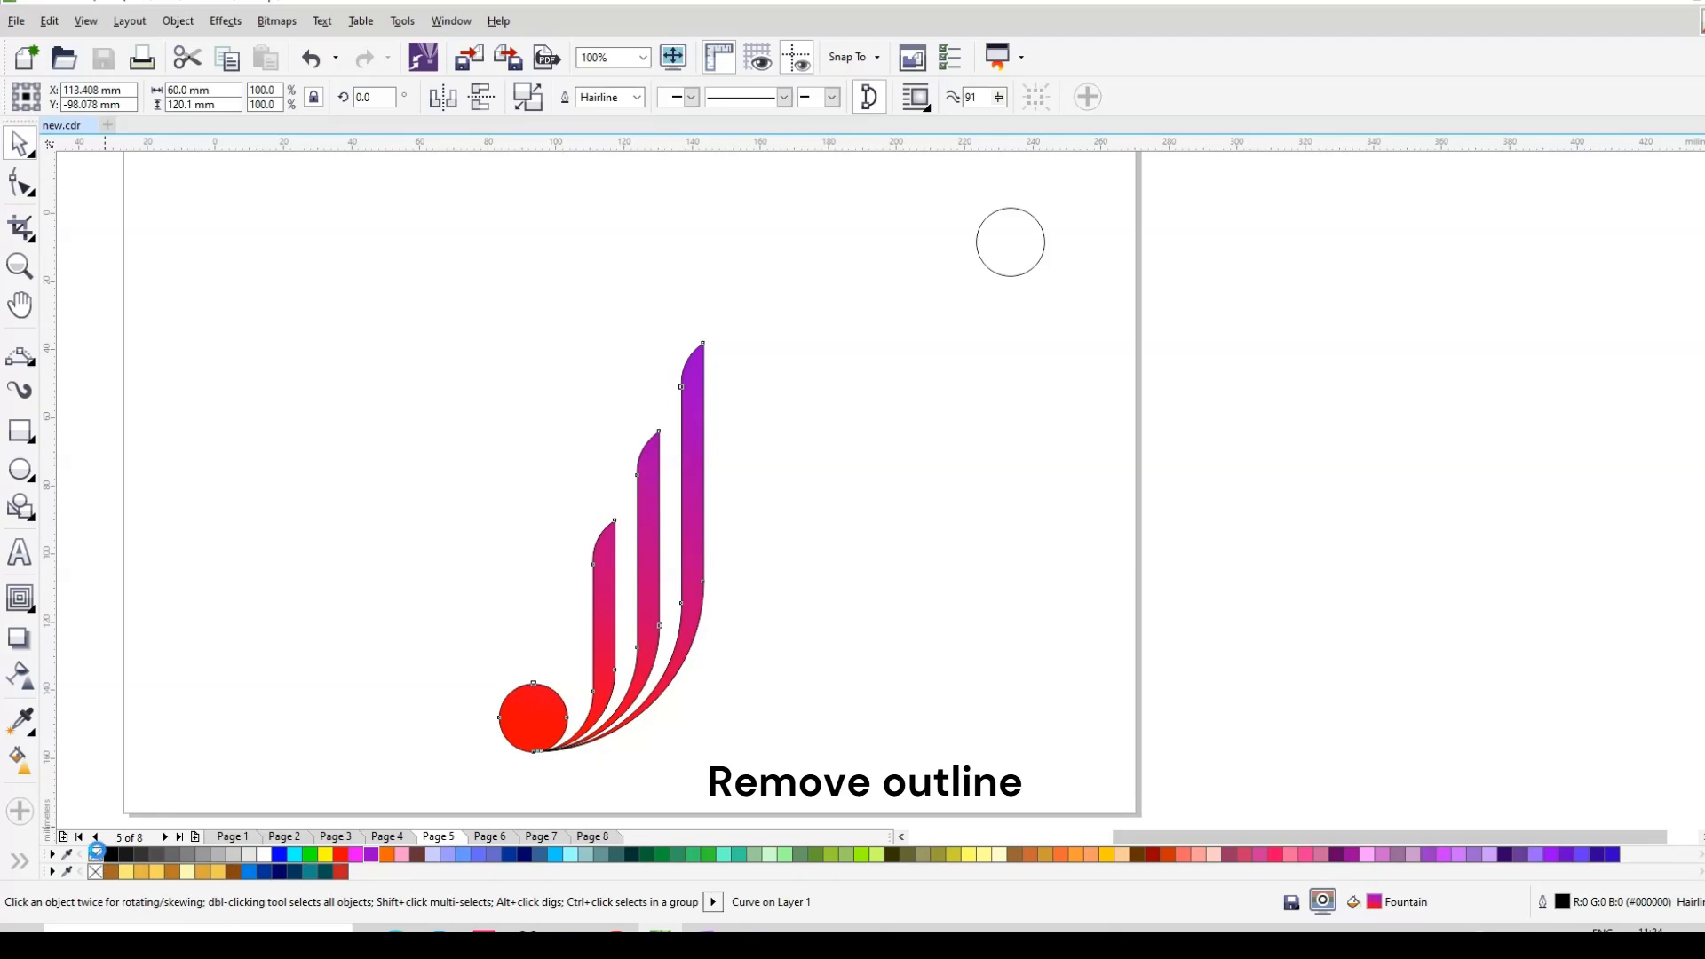
right_click(95, 855)
Step: Fill the separate circle red, remove its outline, and place it so its lowest point touches the tallest bar's tip
left_click(1041, 249)
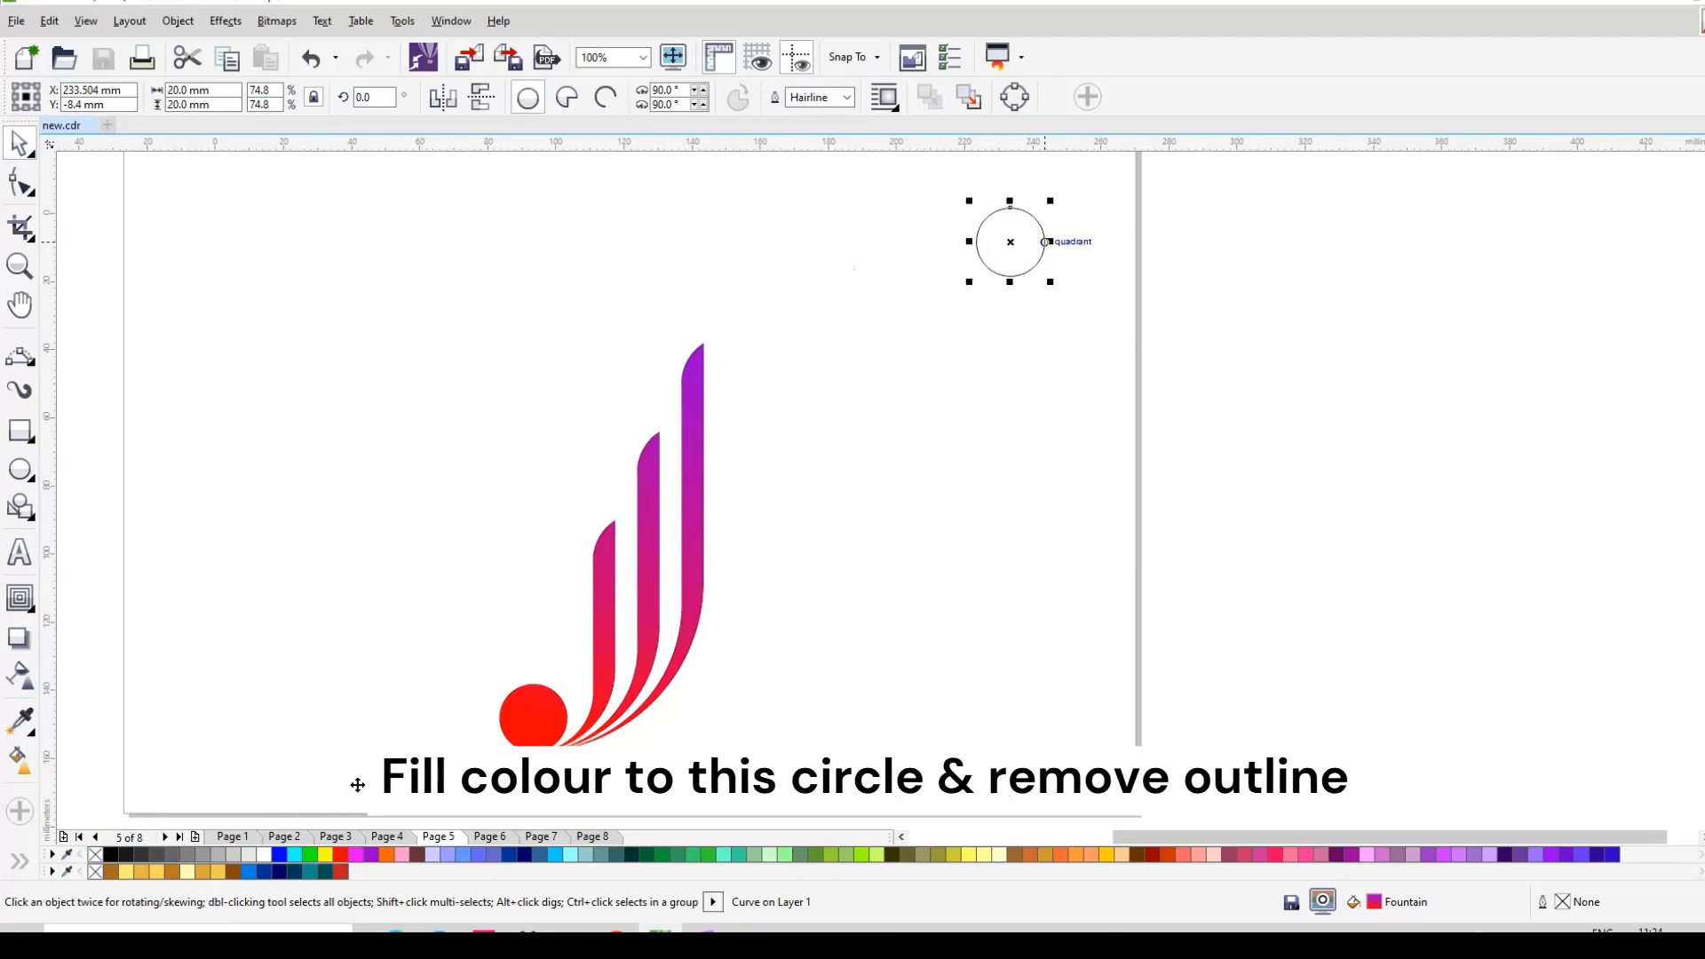
left_click_drag(1045, 242, 1018, 268)
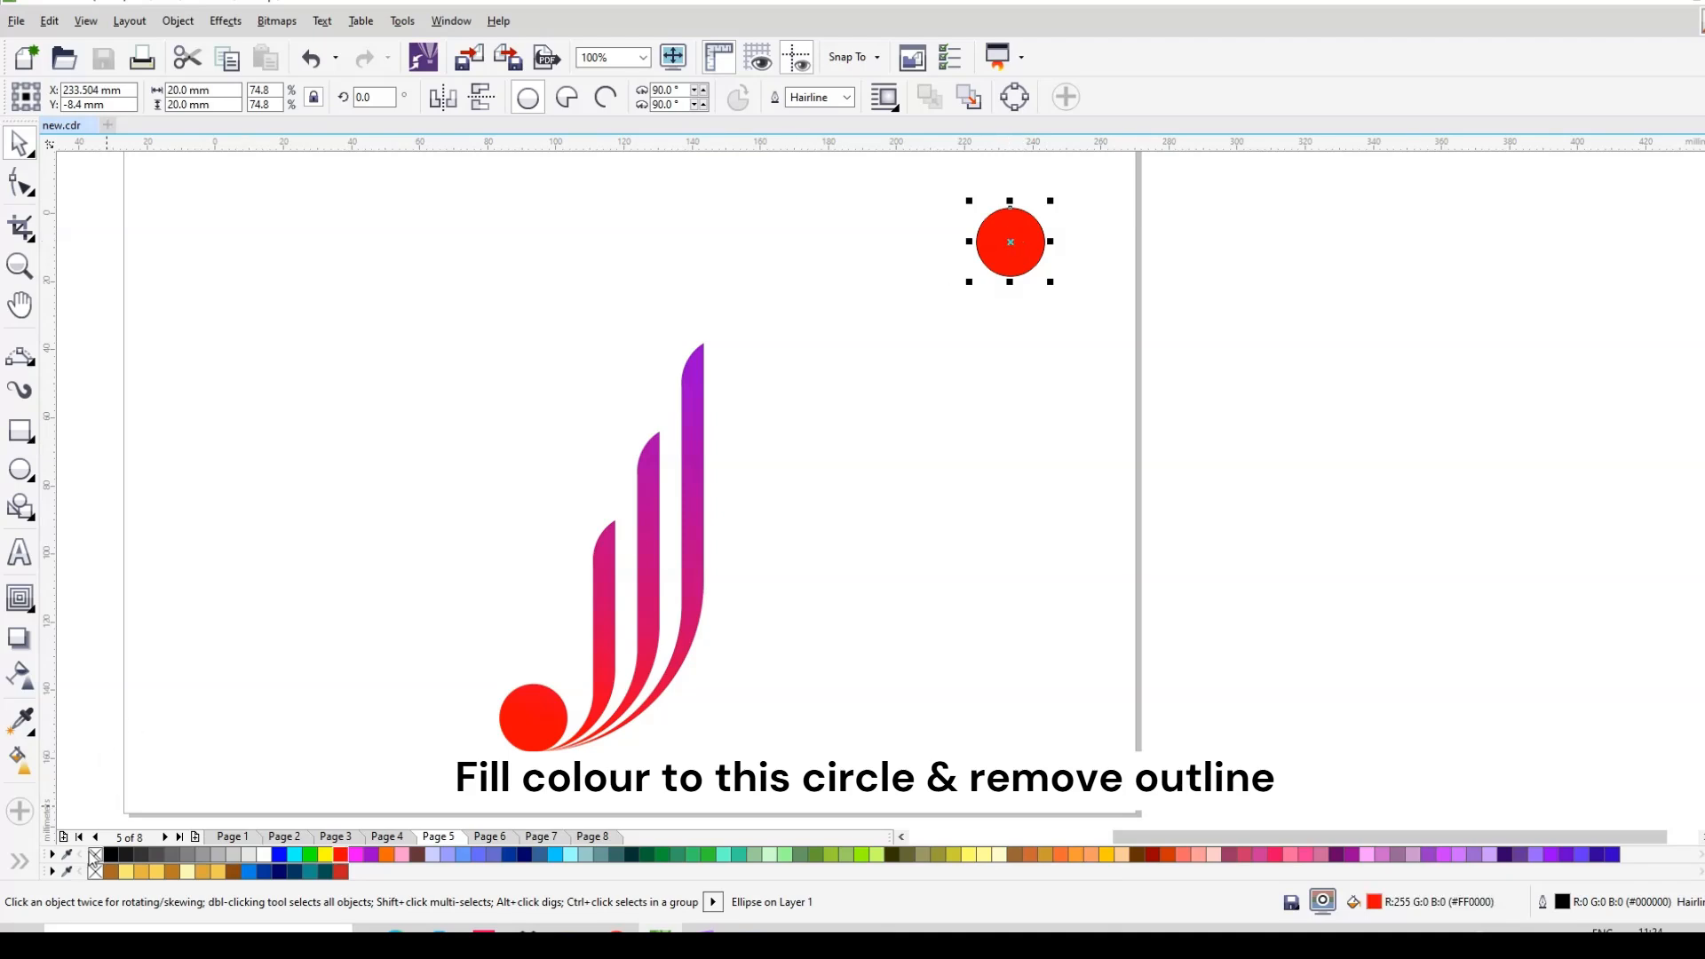
mouse_move(1010, 242)
left_mouse_down()
mouse_move(703, 345)
mouse_move(727, 267)
mouse_move(707, 346)
left_mouse_up()
Step: Place the gradient shape's rotation pivot at the centre of the red circle above the tallest bar
left_click(703, 488)
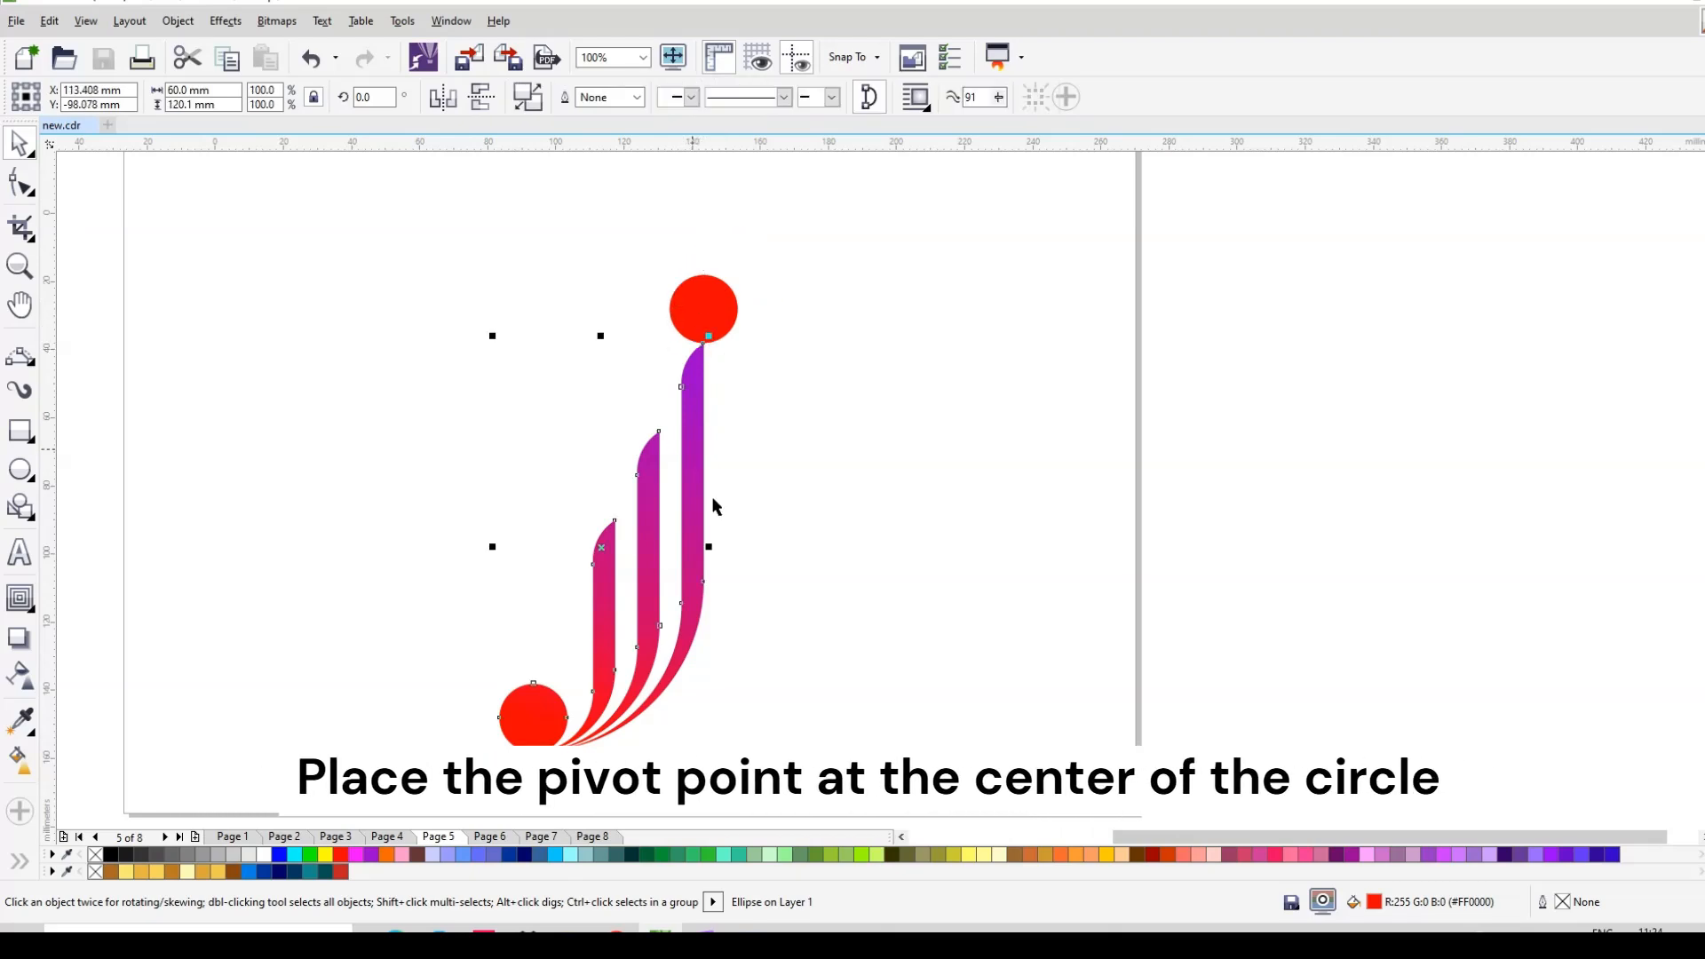
scroll(748, 541, "down", 2)
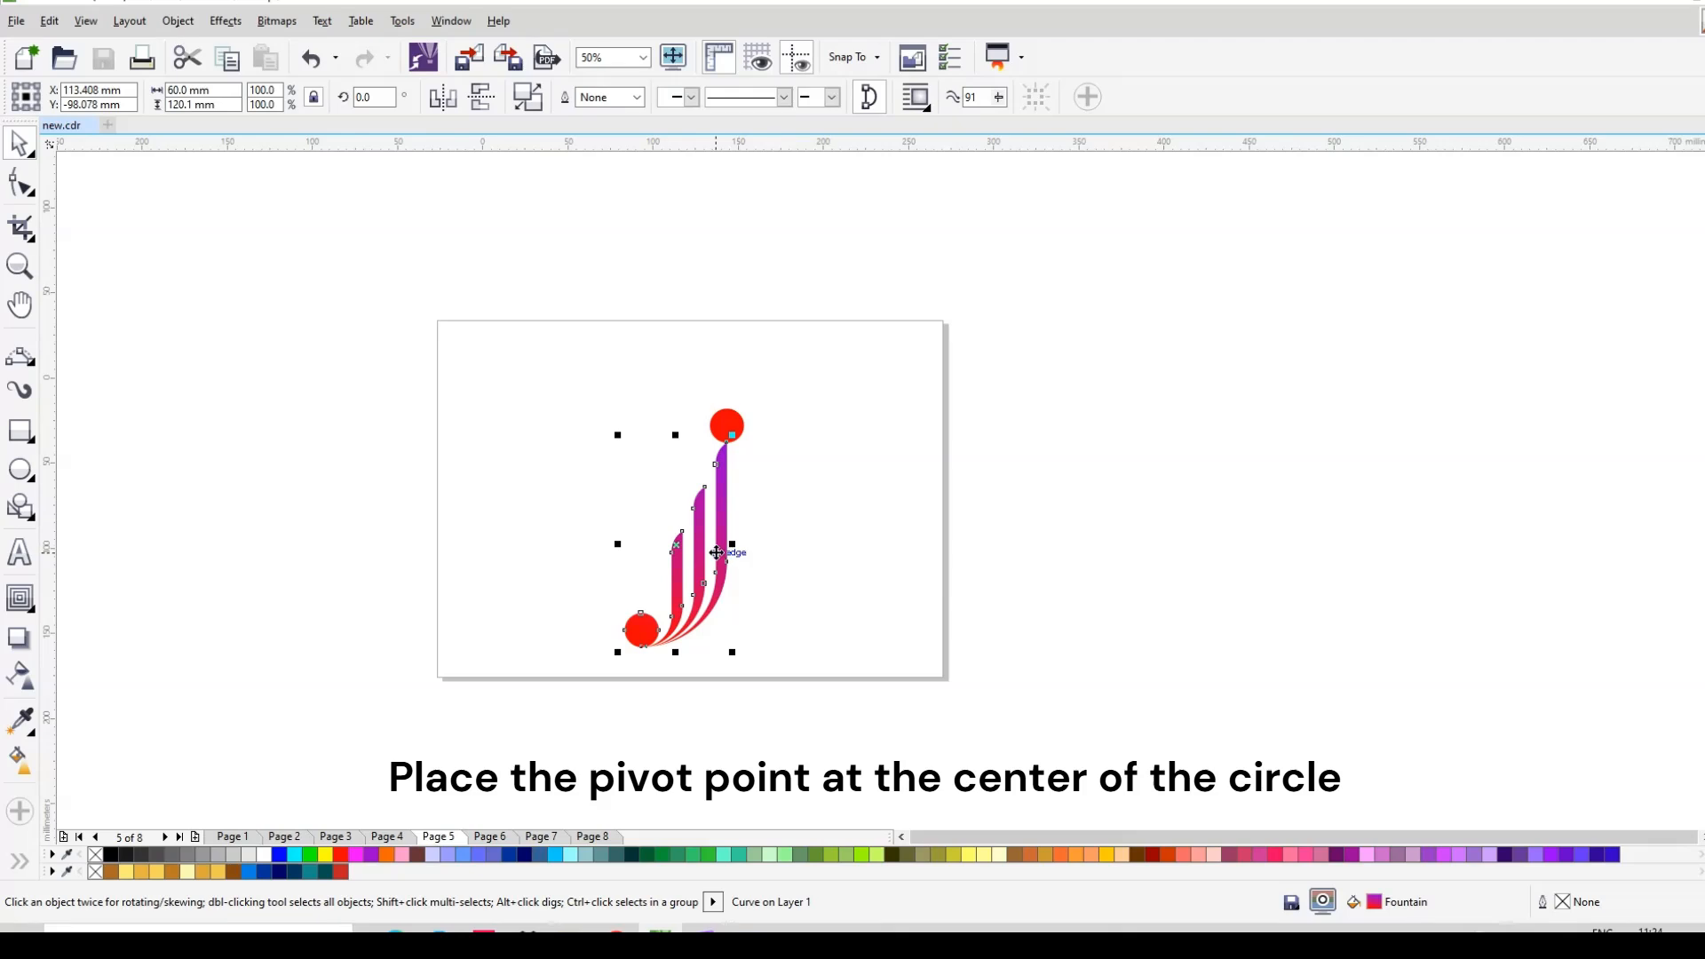
left_click(716, 553)
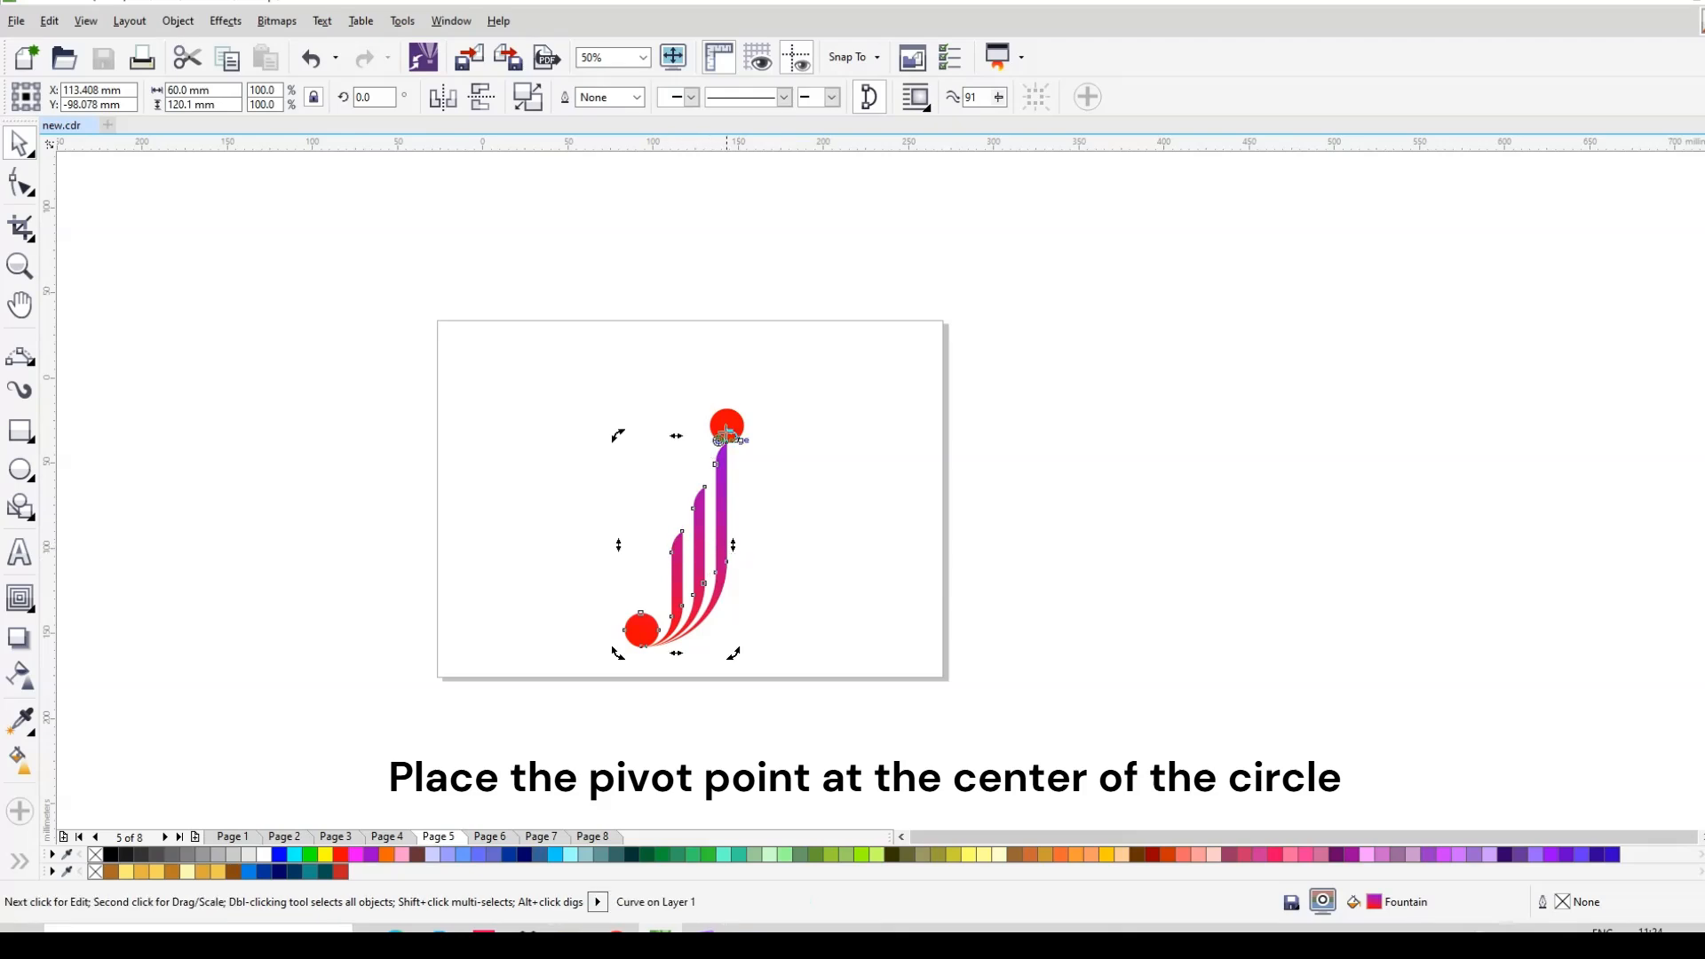
scroll(733, 412, "up", 2)
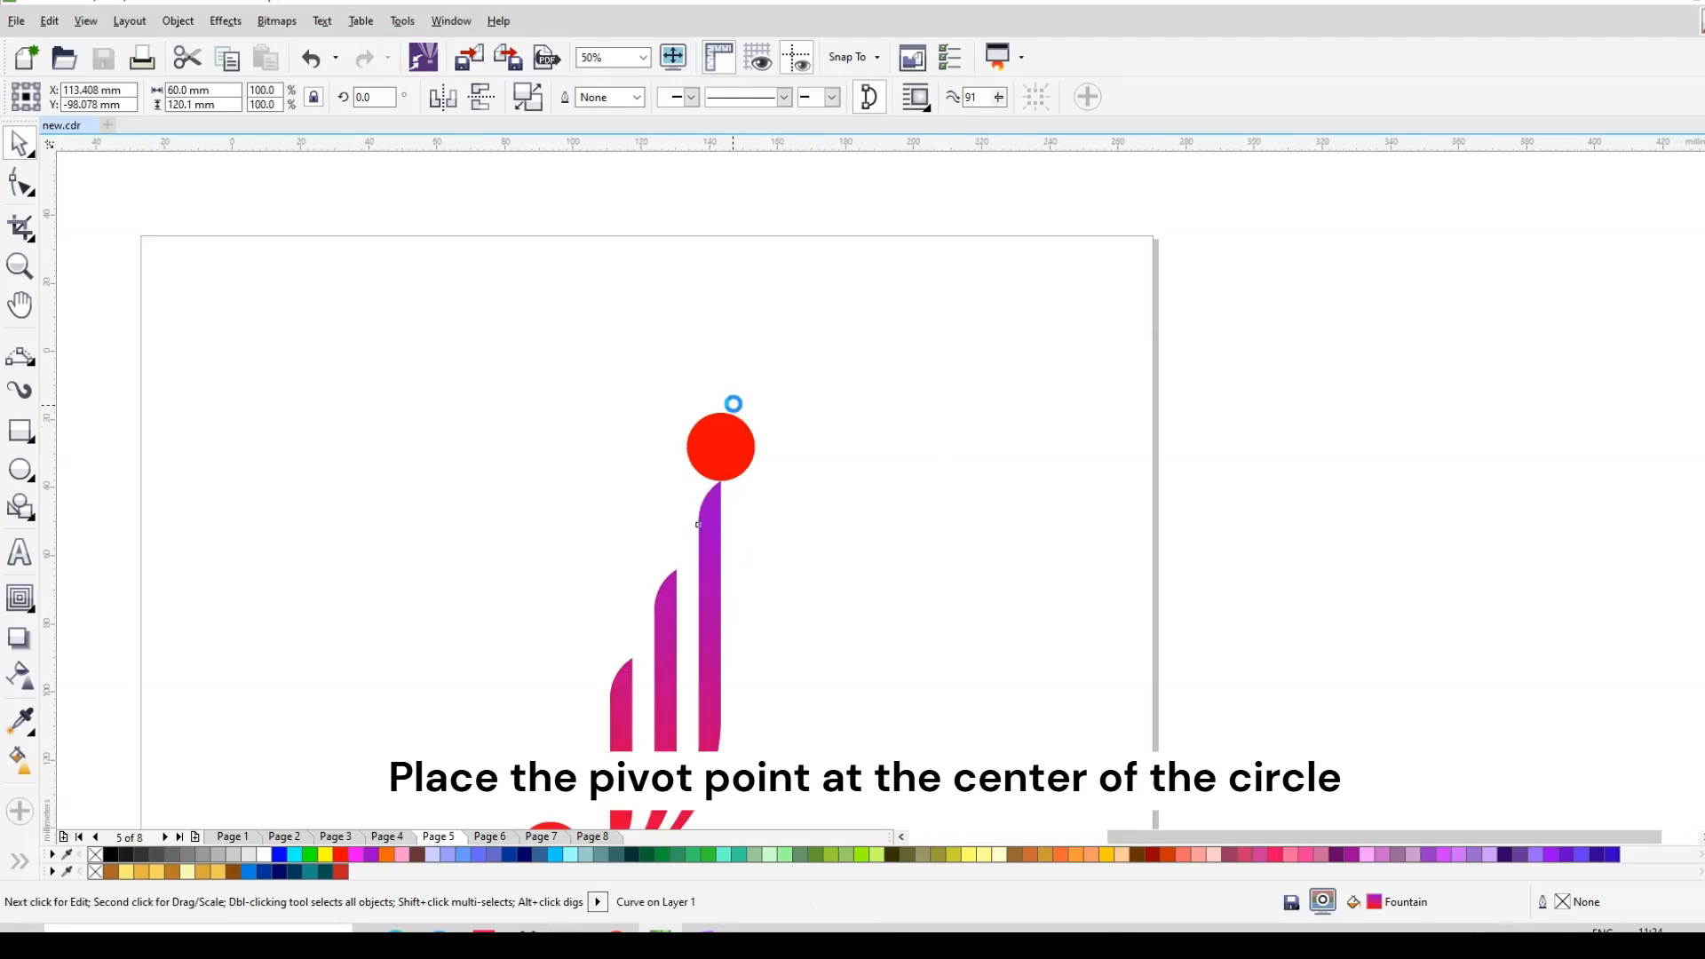
scroll(741, 286, "down", 2)
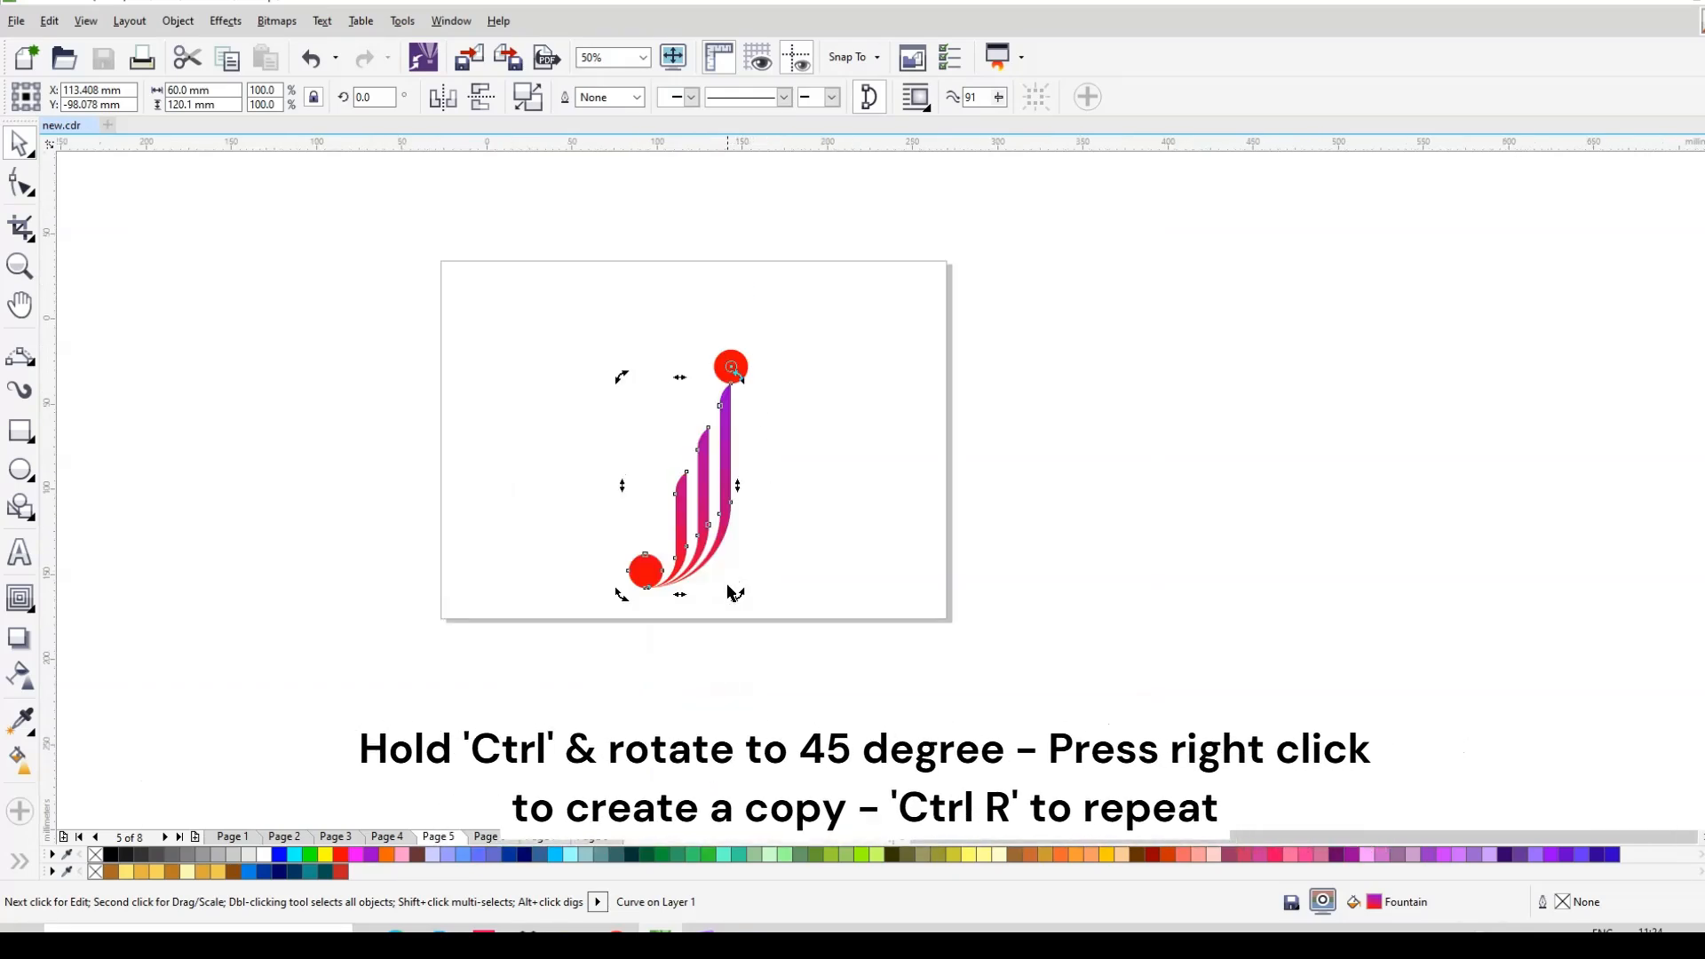
Step: Make a copy of the gradient shape rotated 45° about the red circle's centre and repeat it to complete a ring of eight arms
left_click_drag(740, 597, 857, 519)
key("ctrl+r")
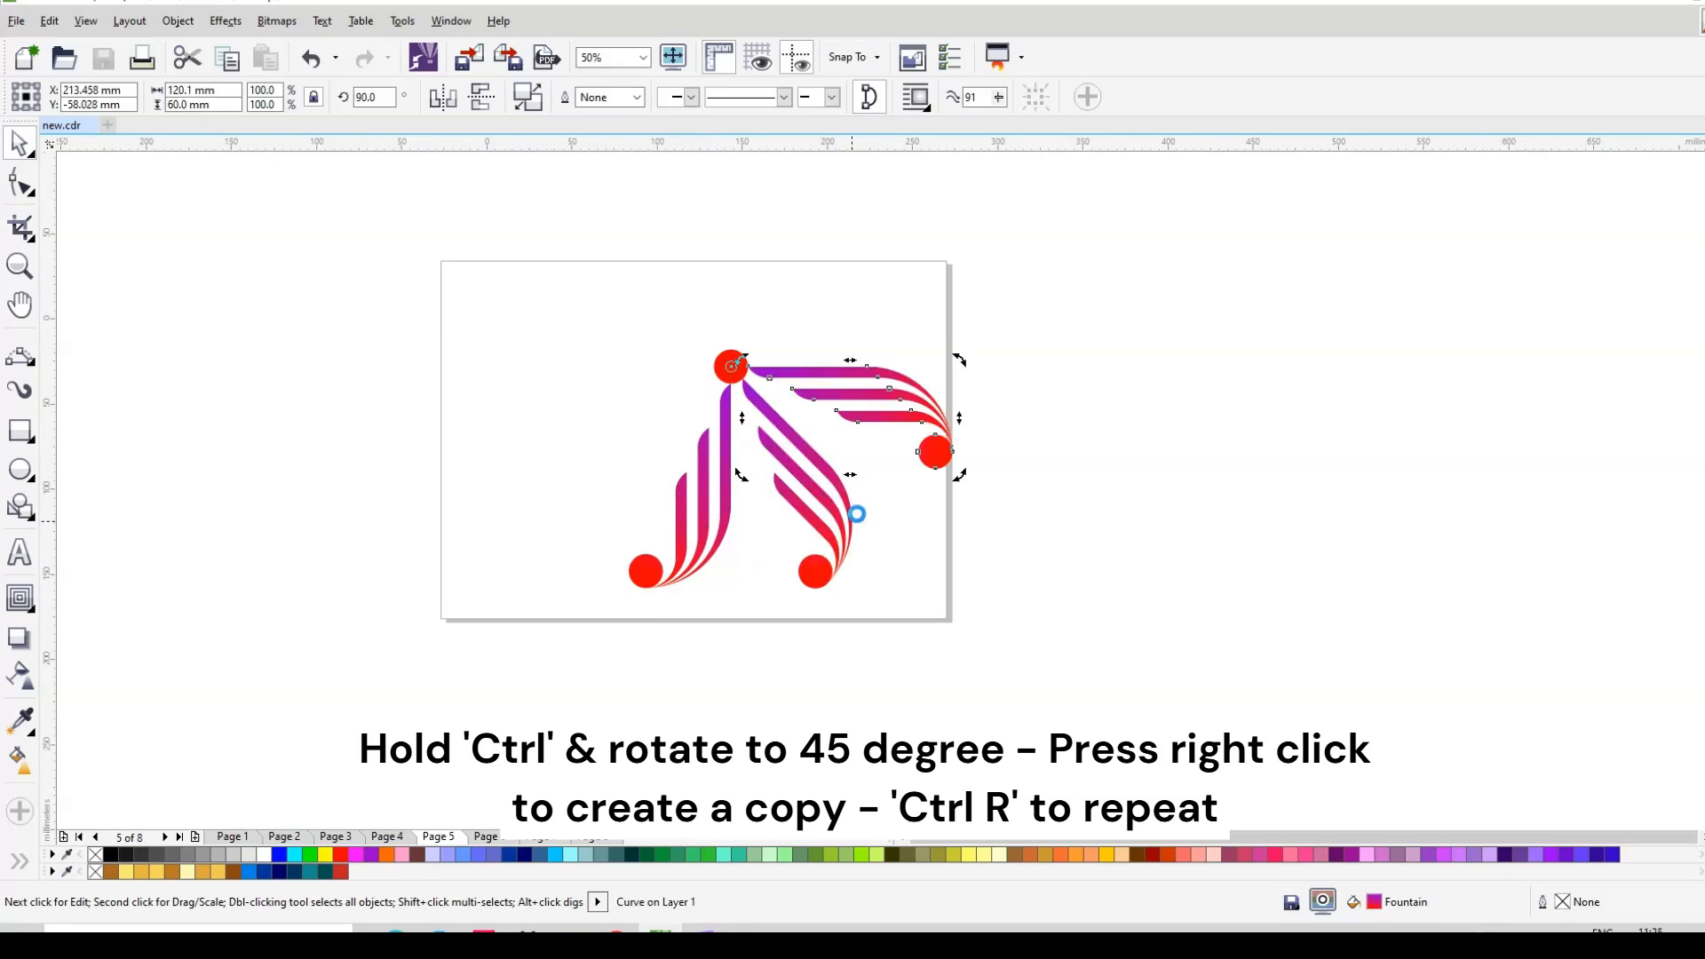
key("ctrl+r")
key("ctrl+r")
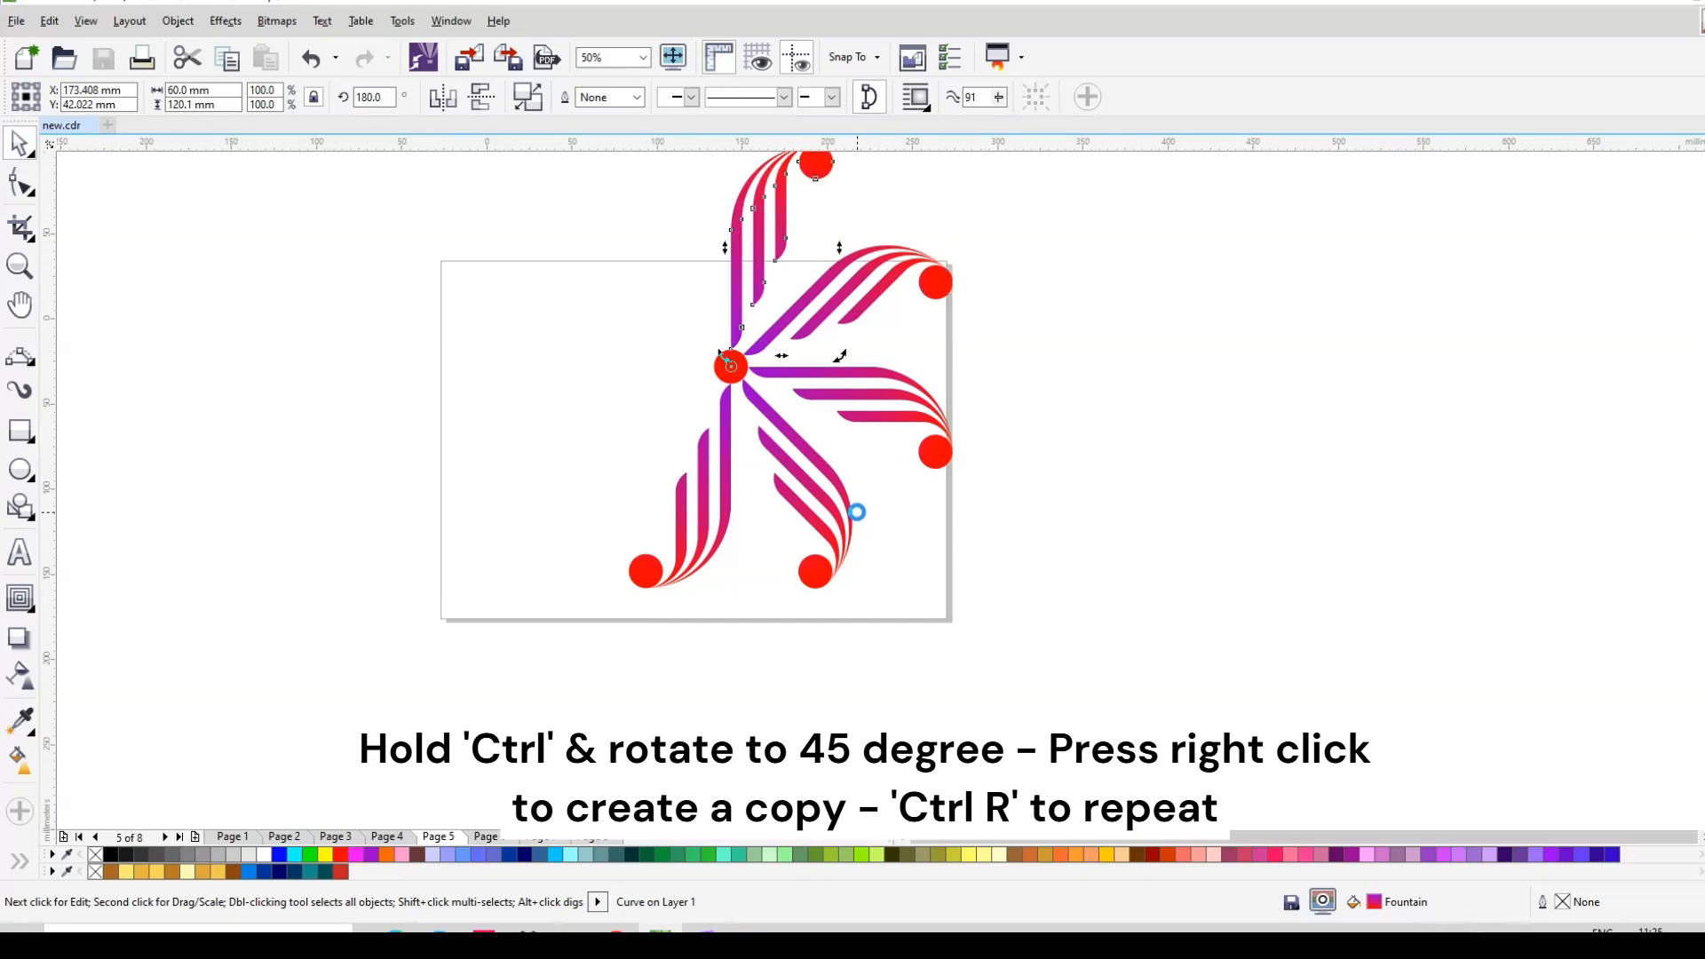
key("ctrl+r")
key("ctrl+r")
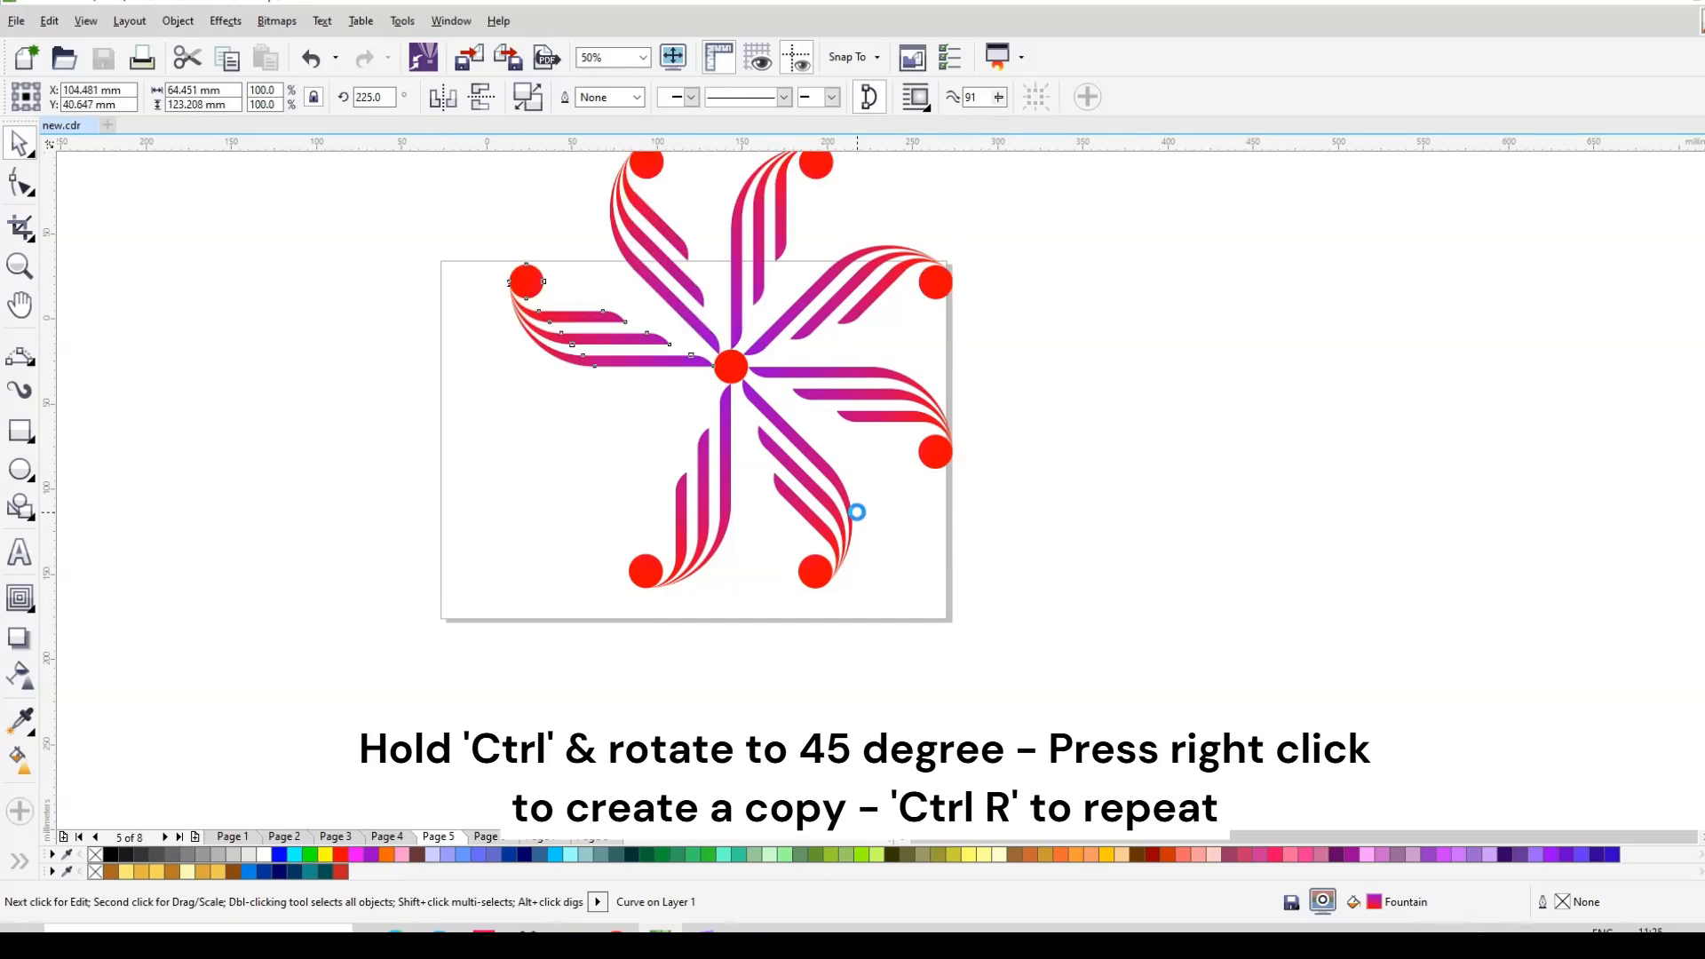
key("ctrl+r")
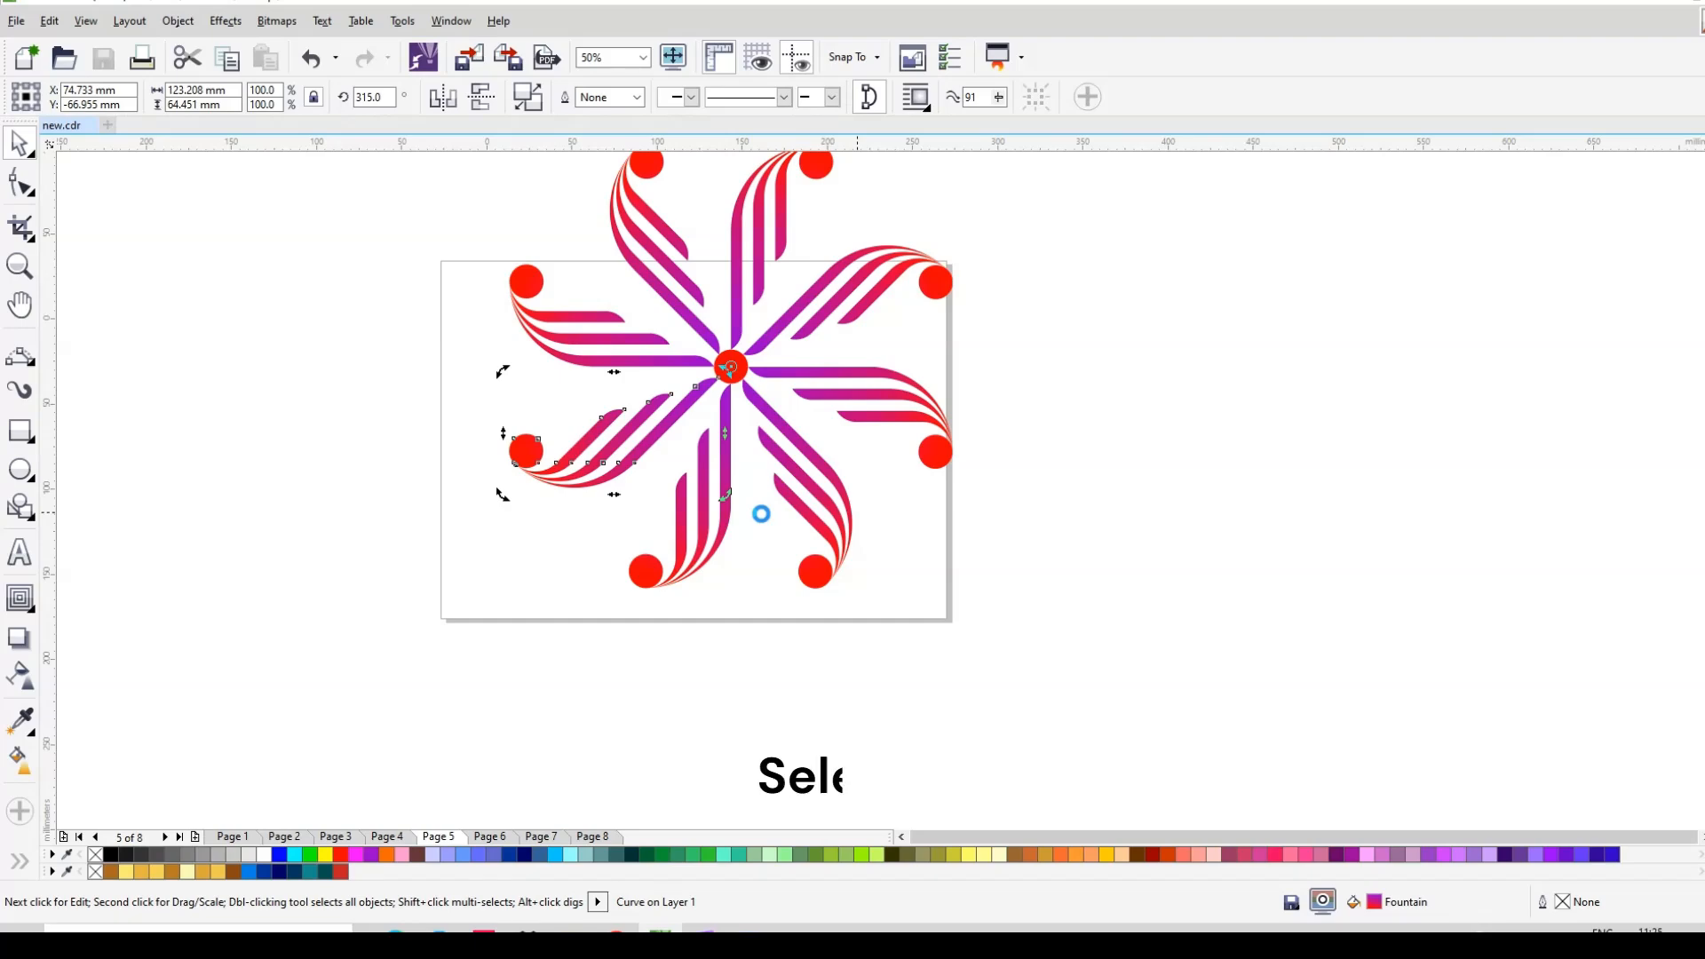
Step: Group the eight arms with the central circle, and scale the group to 39% in the middle of the page
scroll(764, 516, "down", 2)
left_click_drag(526, 302, 975, 625)
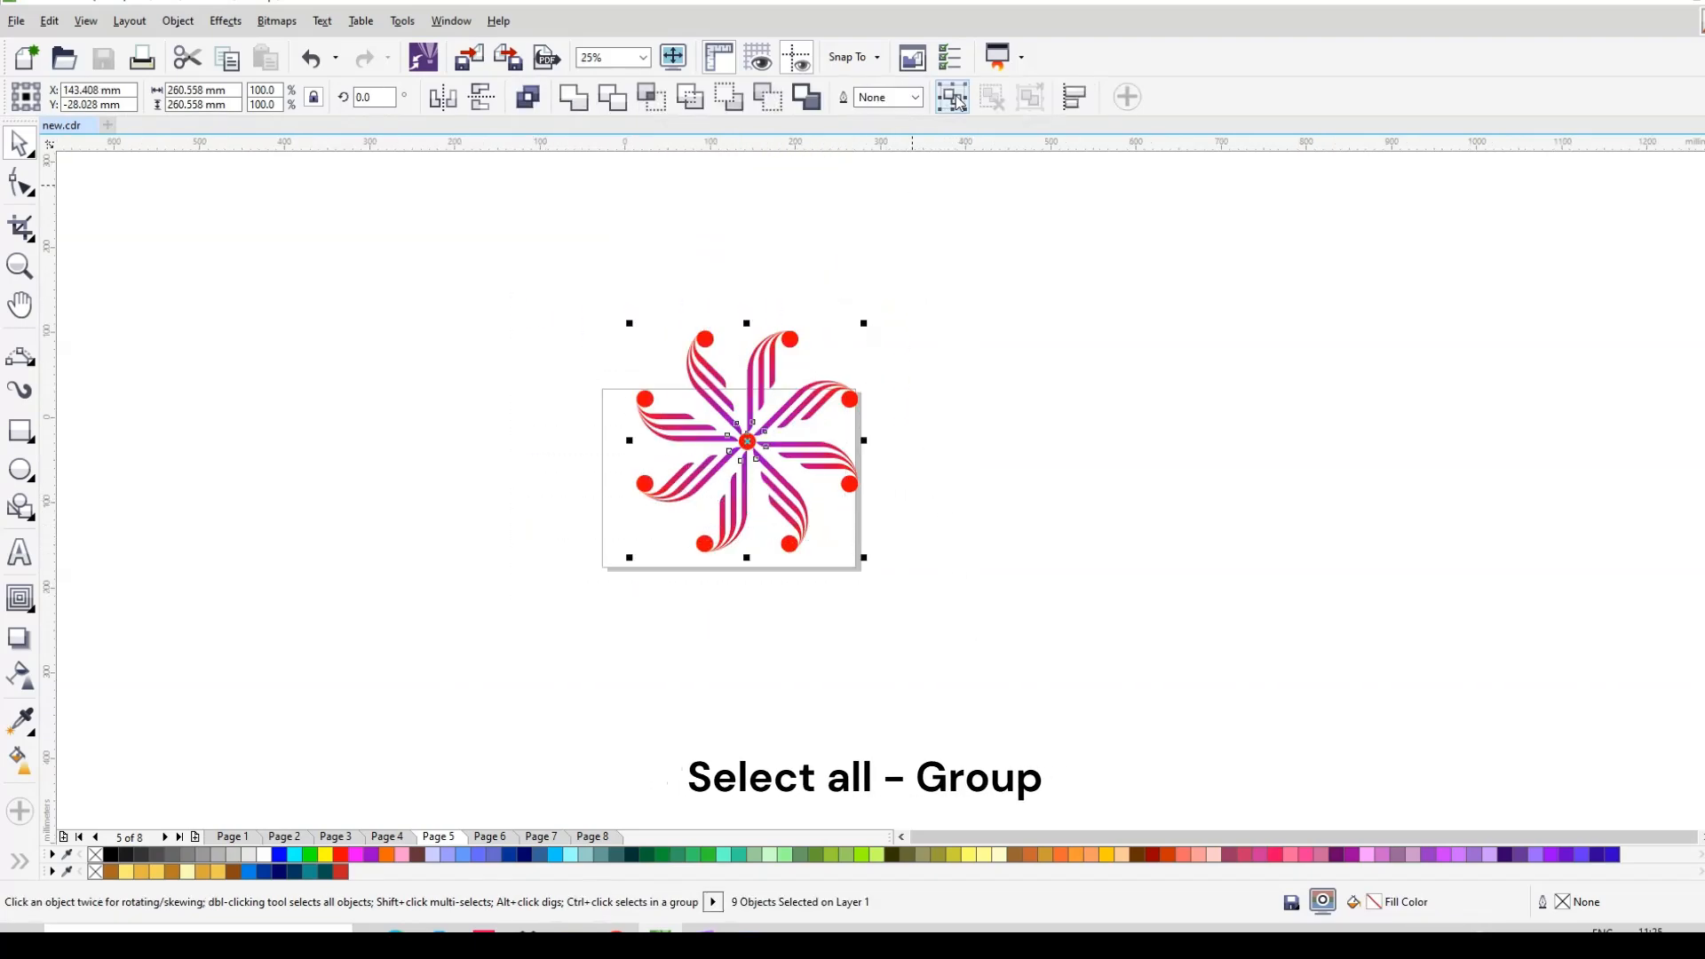
left_click(952, 98)
key("ctrl+g")
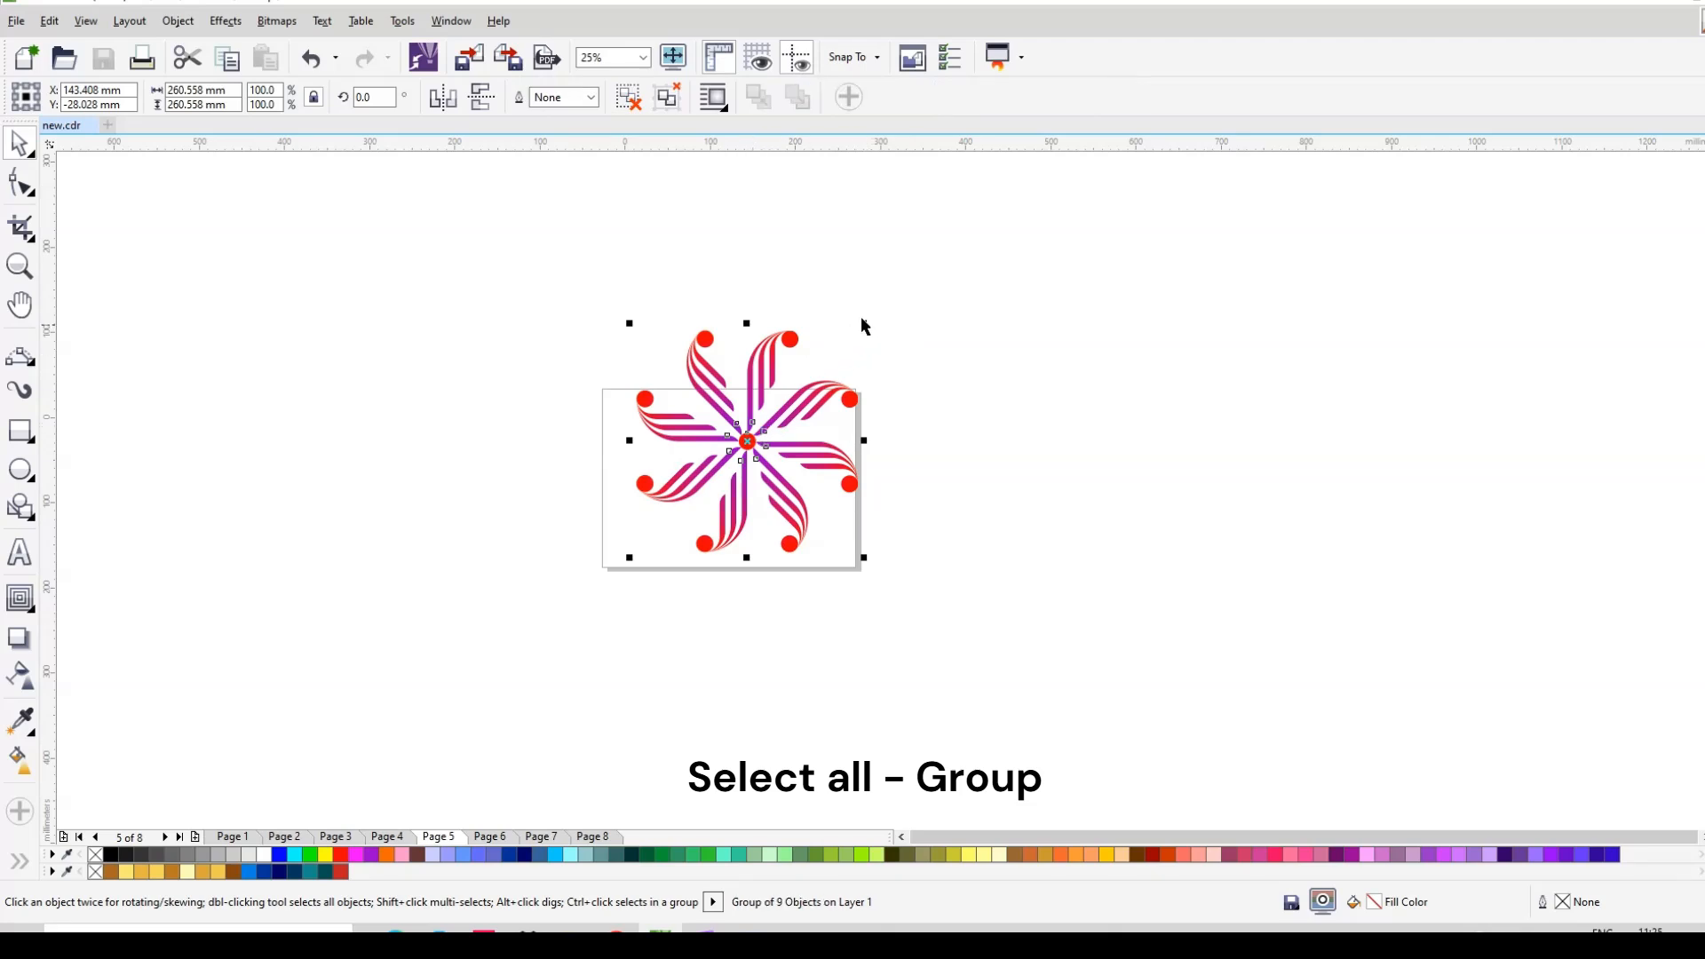
left_click_drag(861, 324, 827, 396)
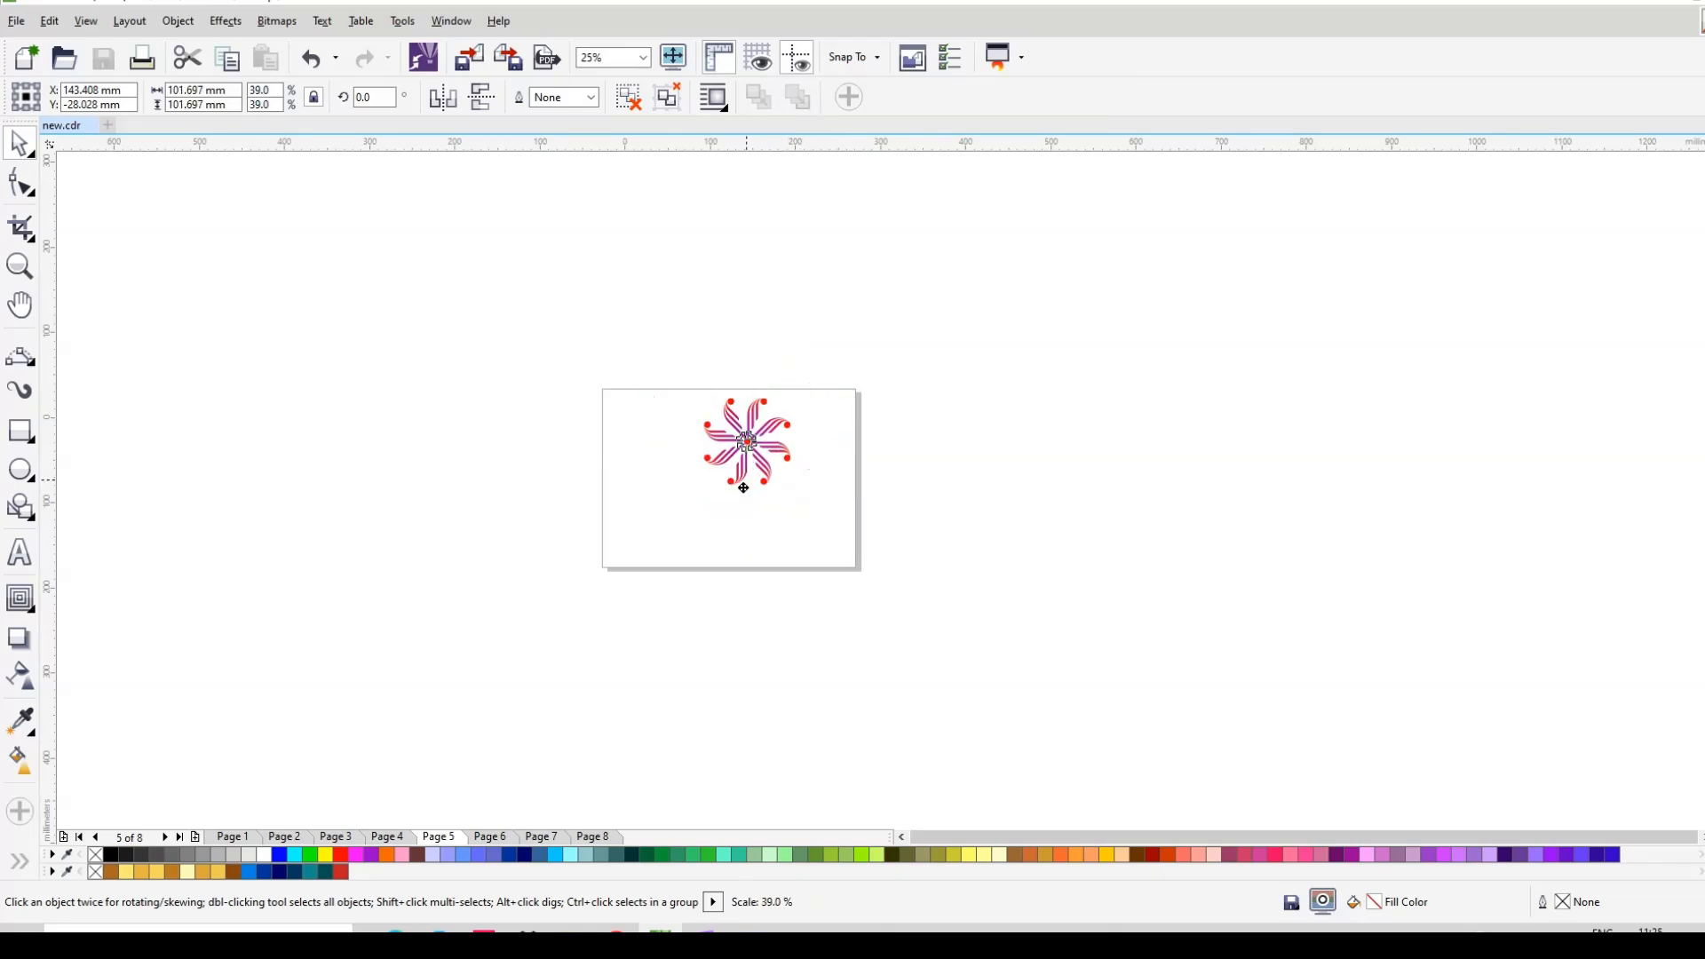
left_click_drag(745, 488, 708, 526)
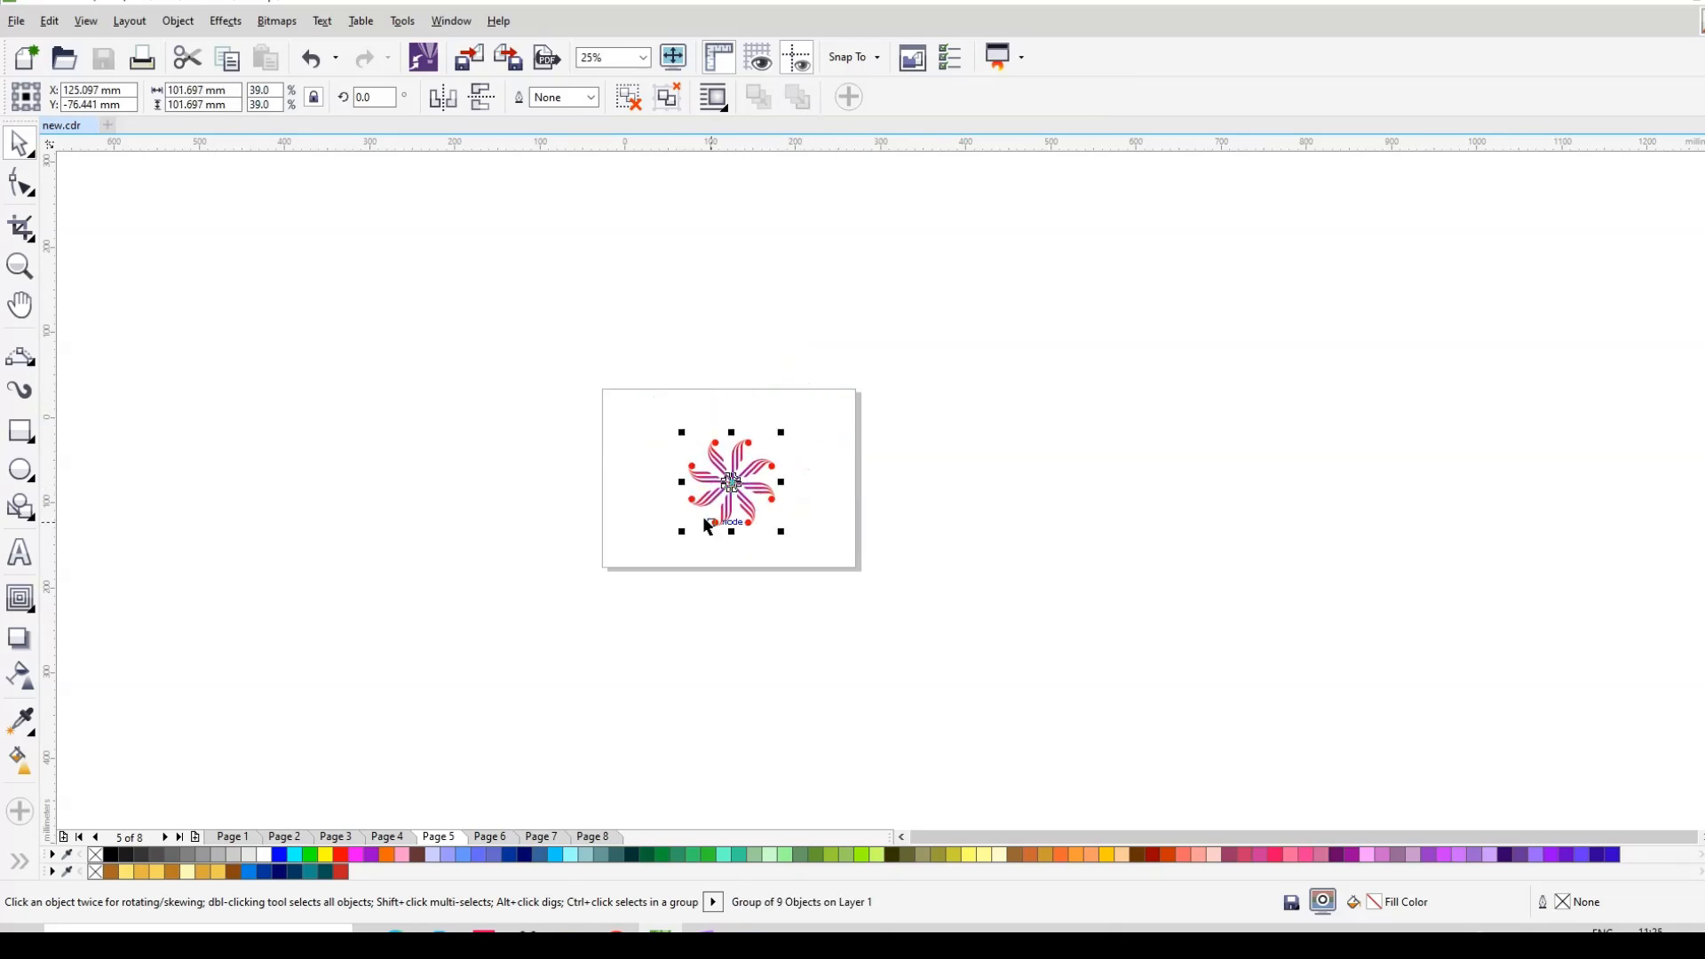
Step: Draw a rectangle about 595 × 347 mm around the page, fill it black, and send it behind the logo as a background
scroll(708, 526, "up", 1)
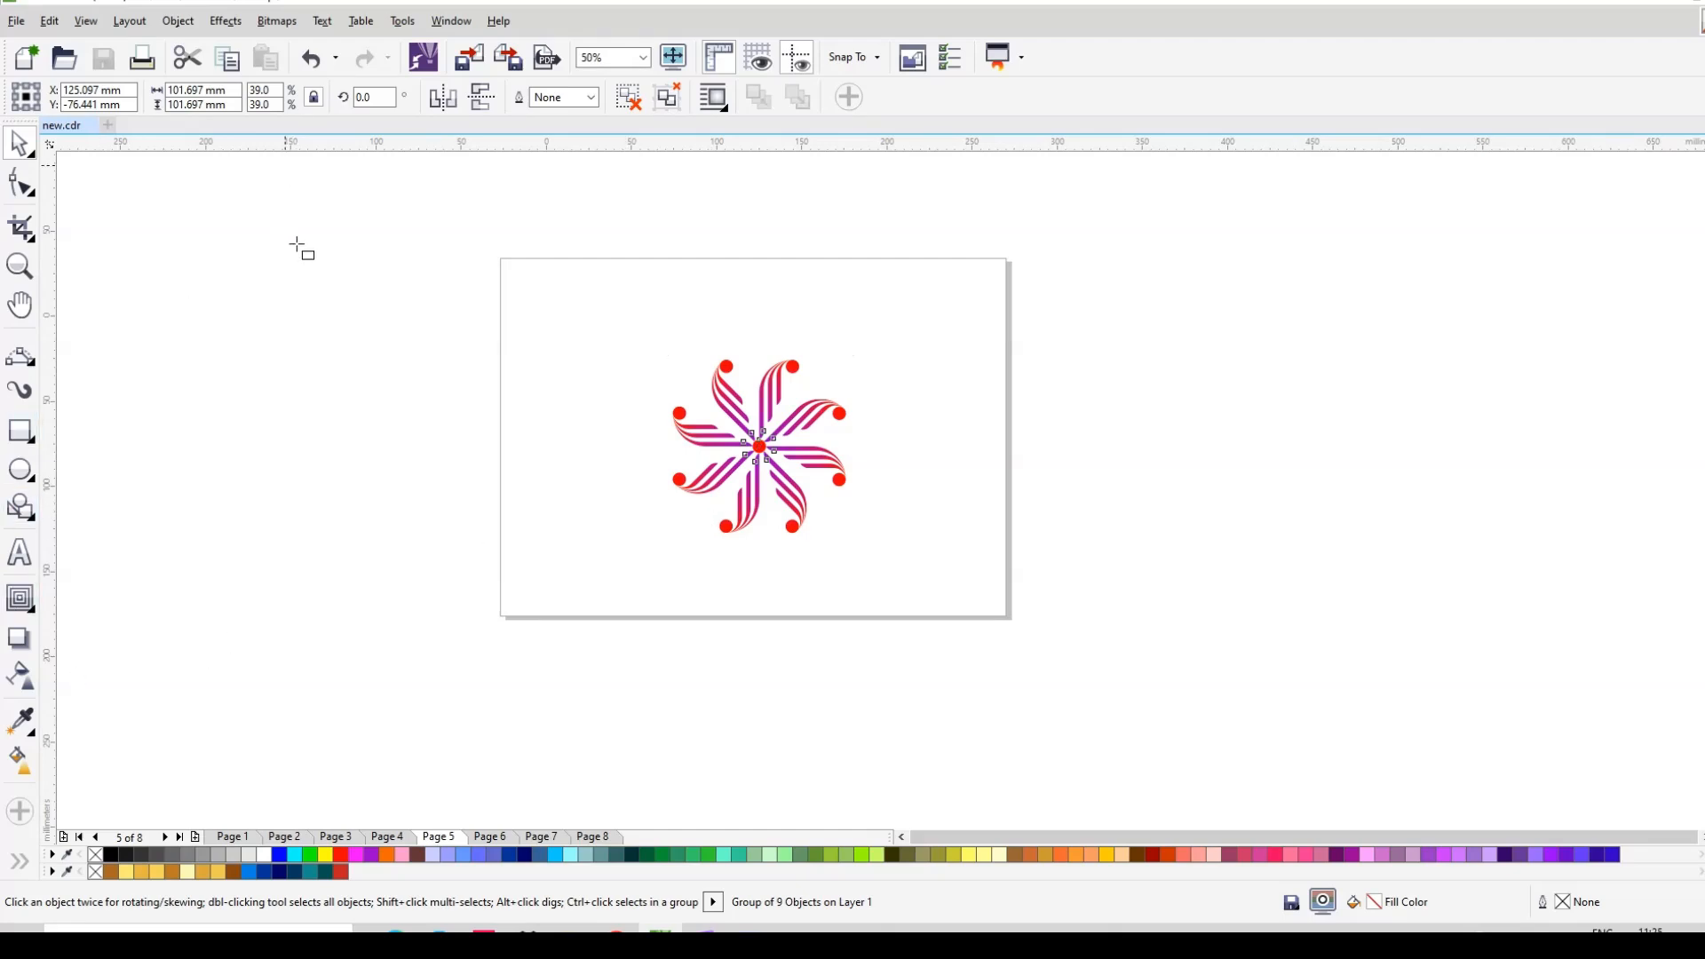
left_click_drag(285, 165, 1297, 756)
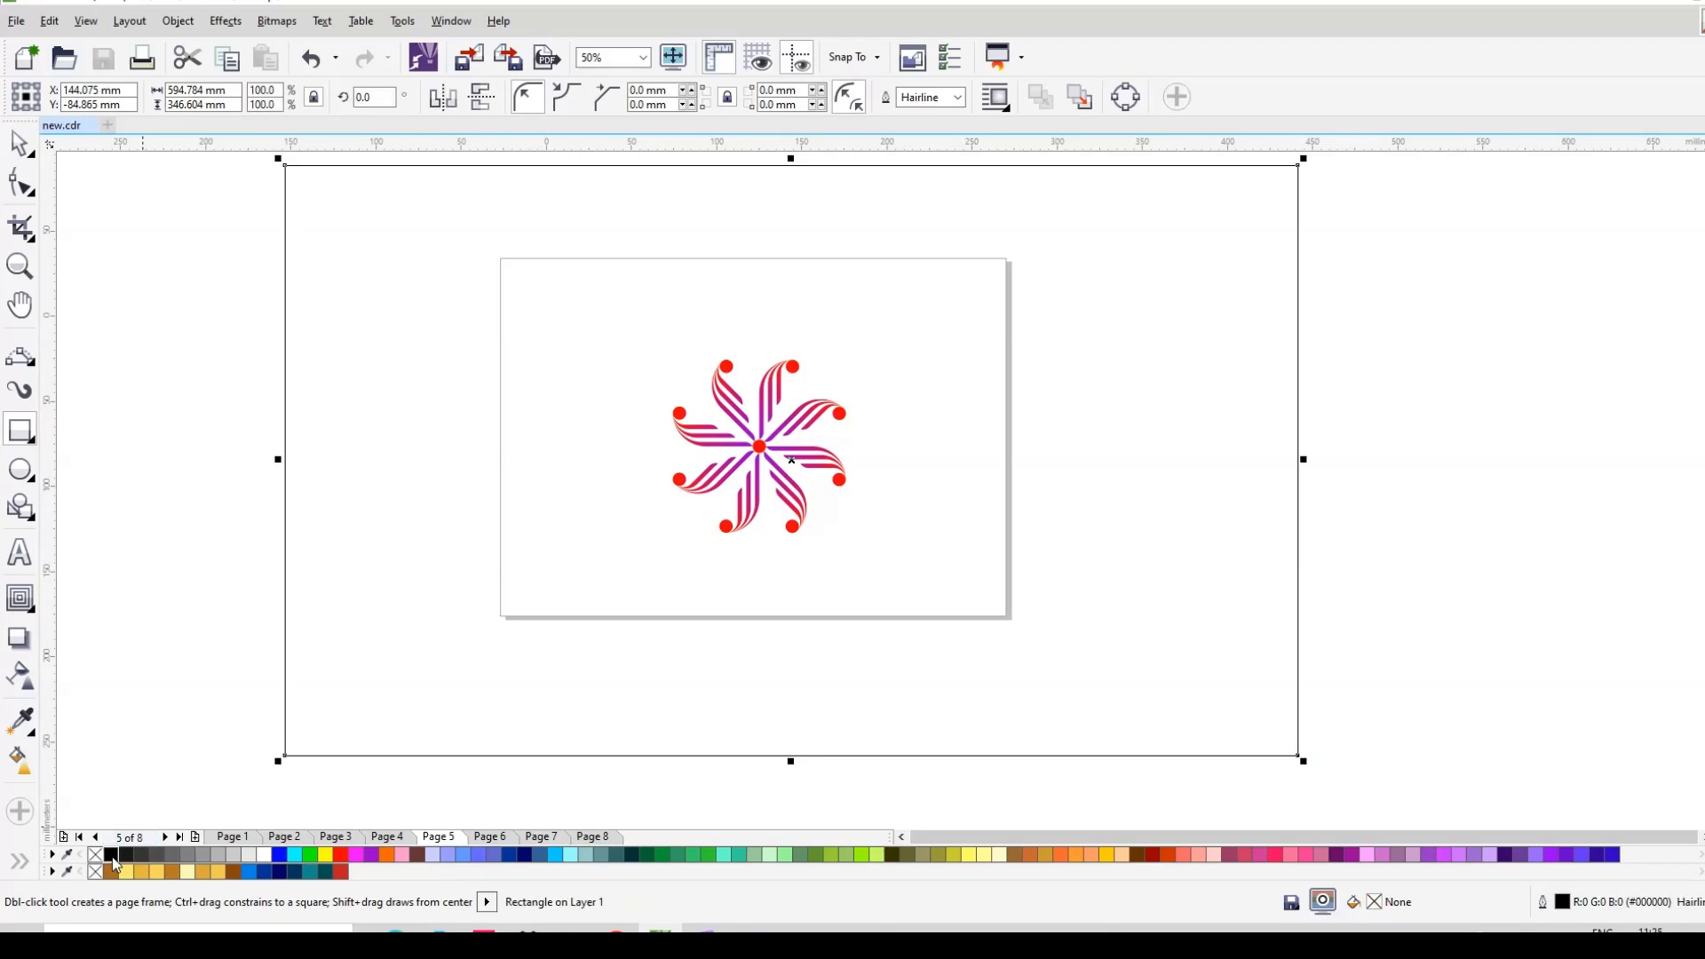
left_click(112, 856)
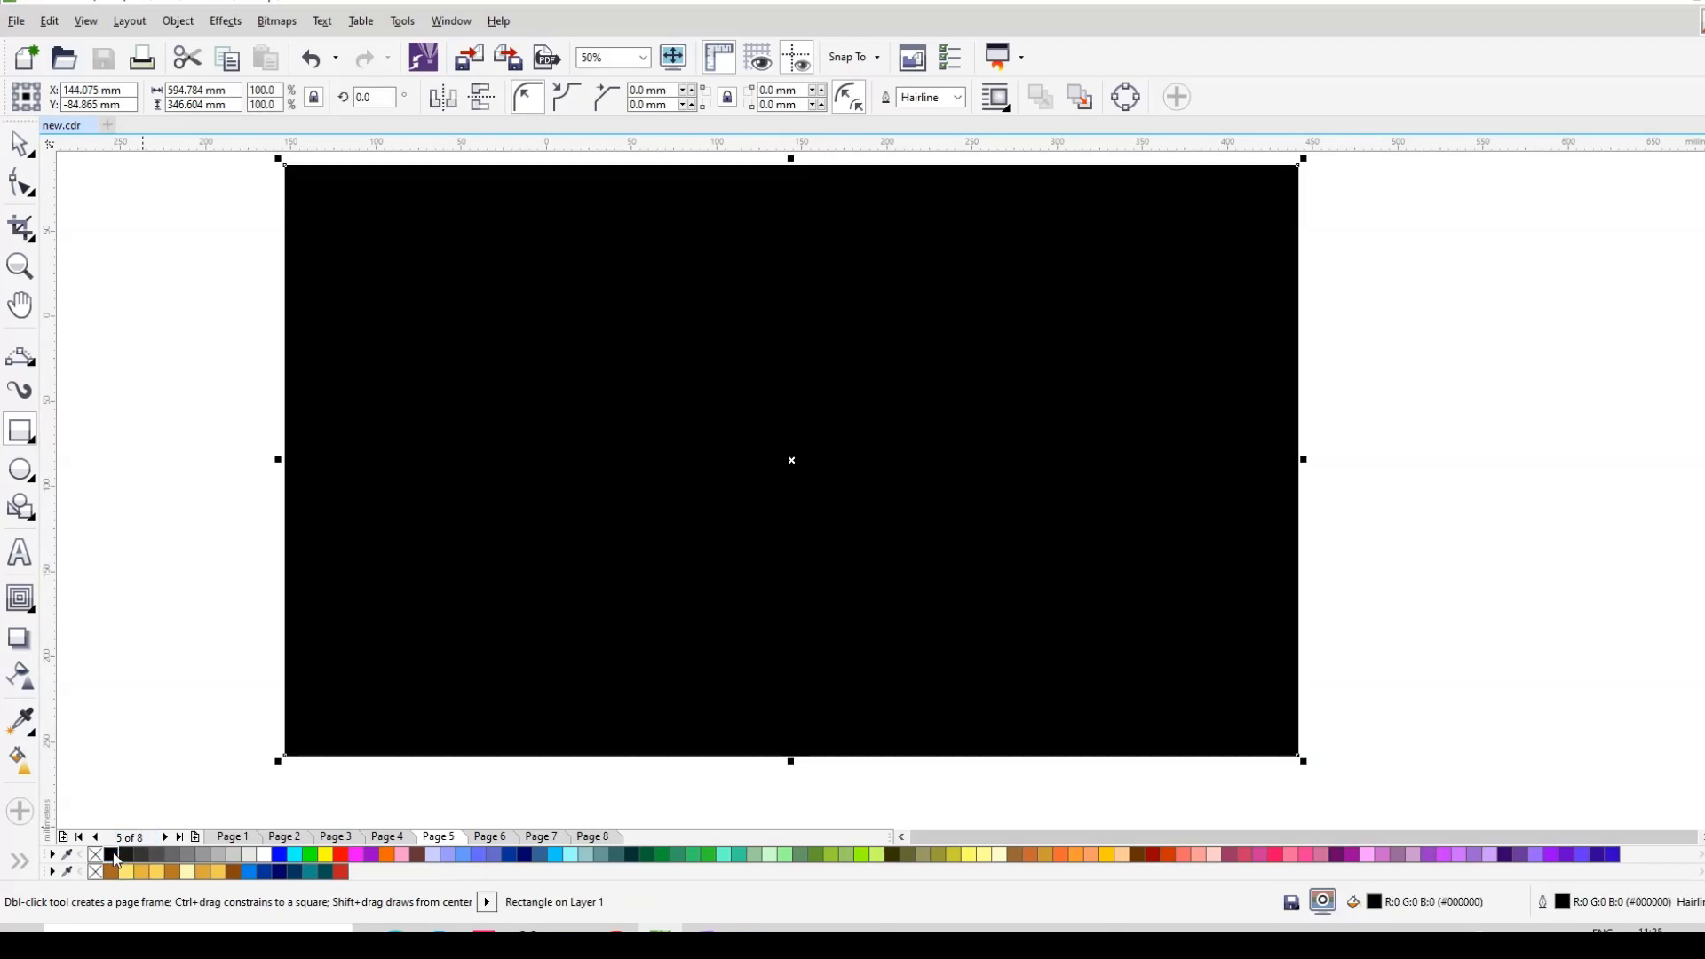
key("shift+Page_Down")
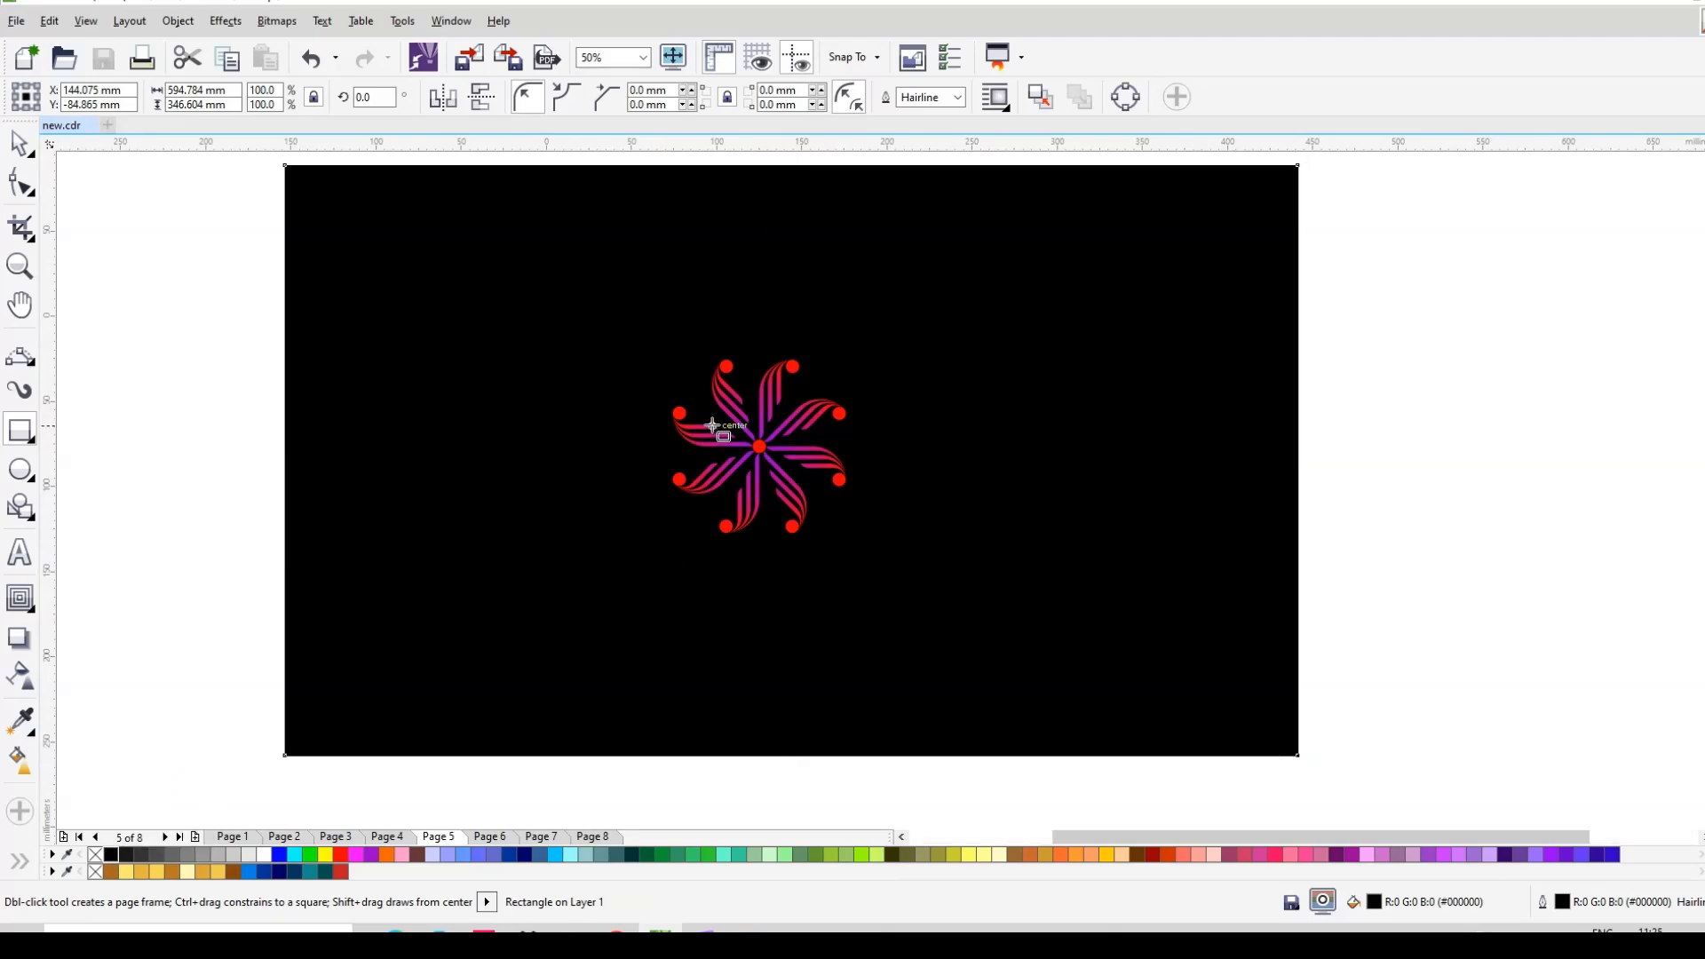
scroll(711, 428, "up", 2)
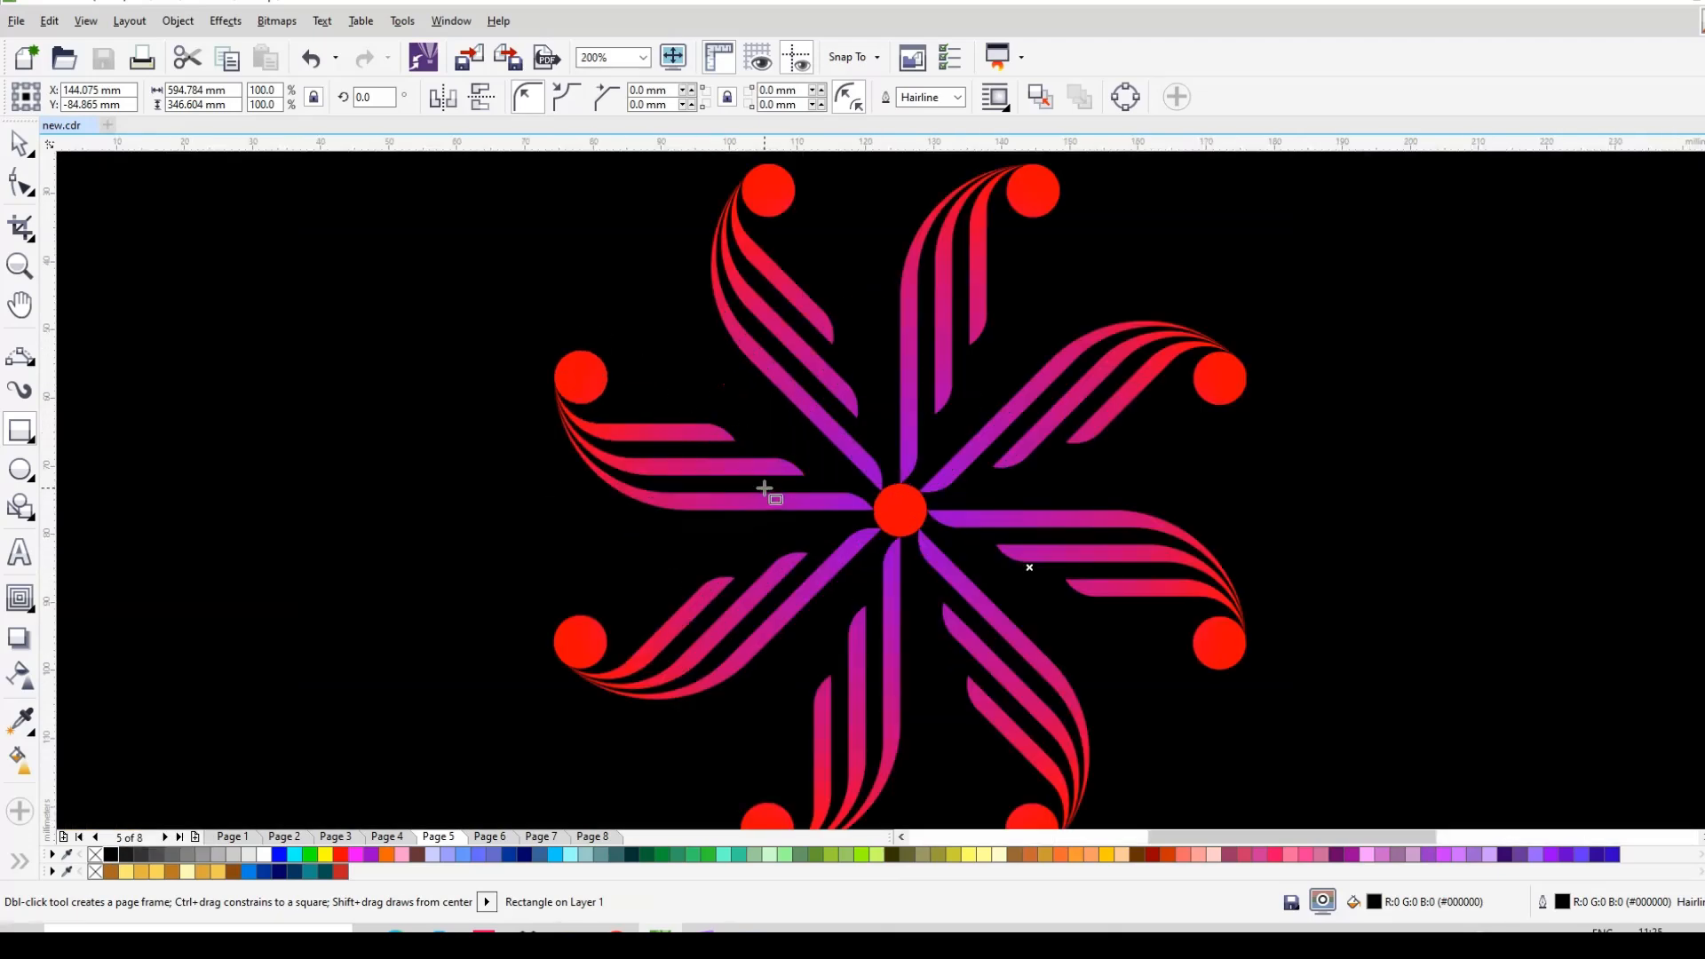
scroll(773, 458, "down", 1)
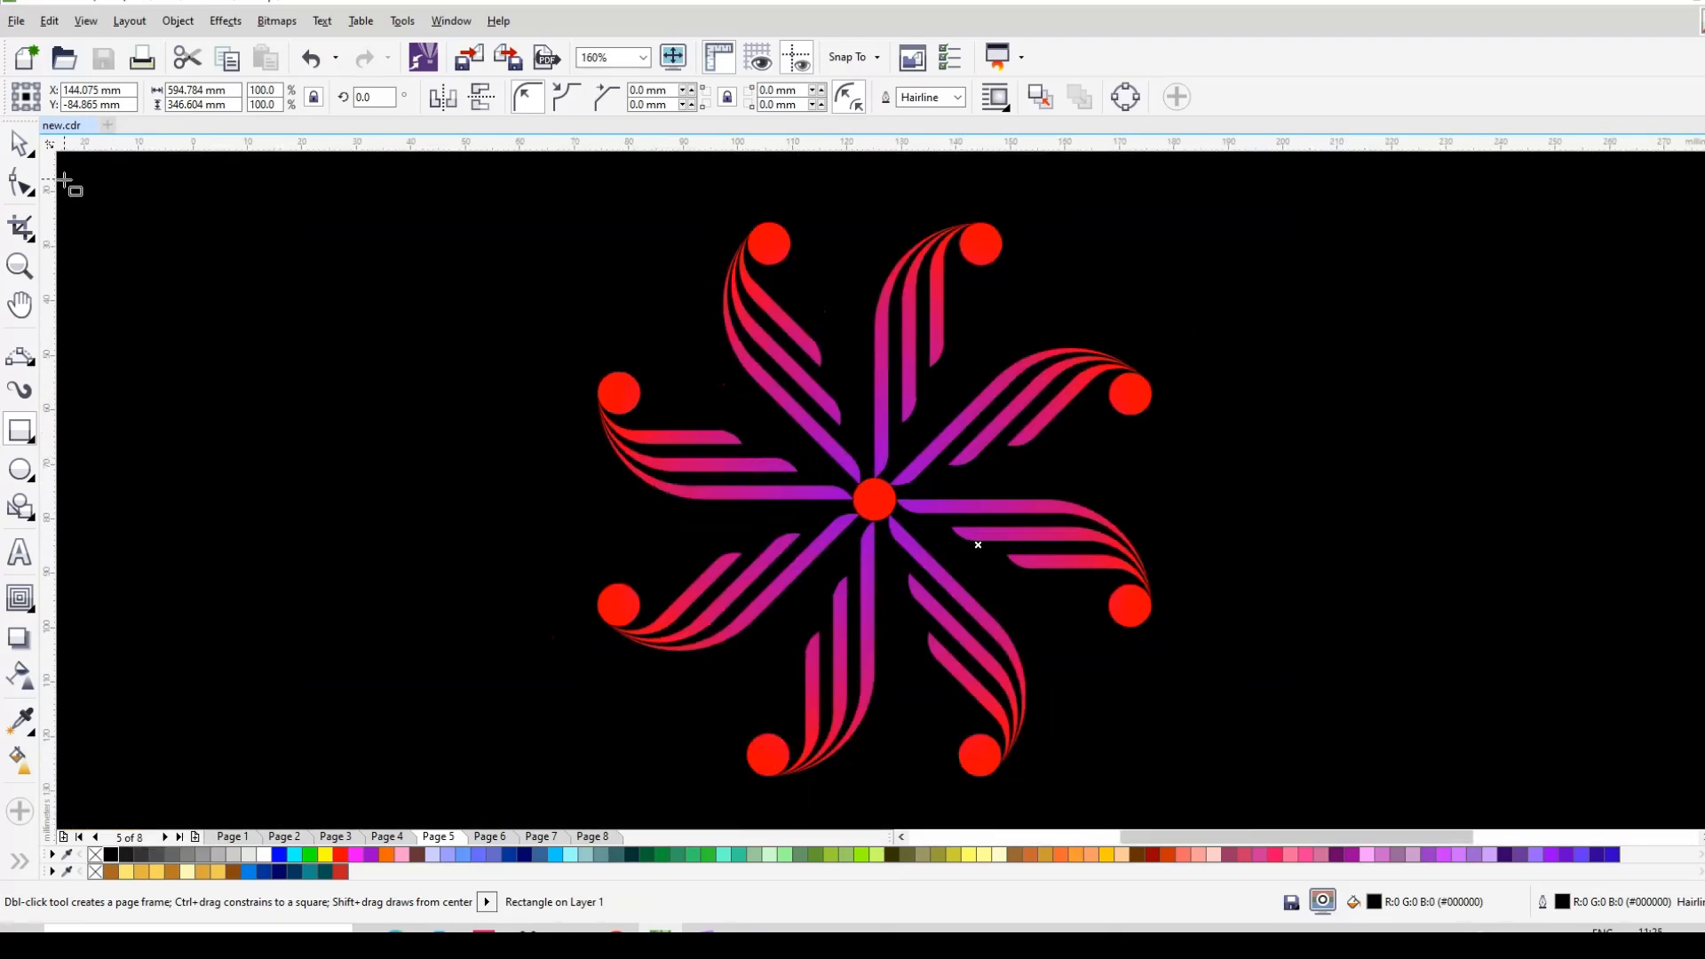
key("space")
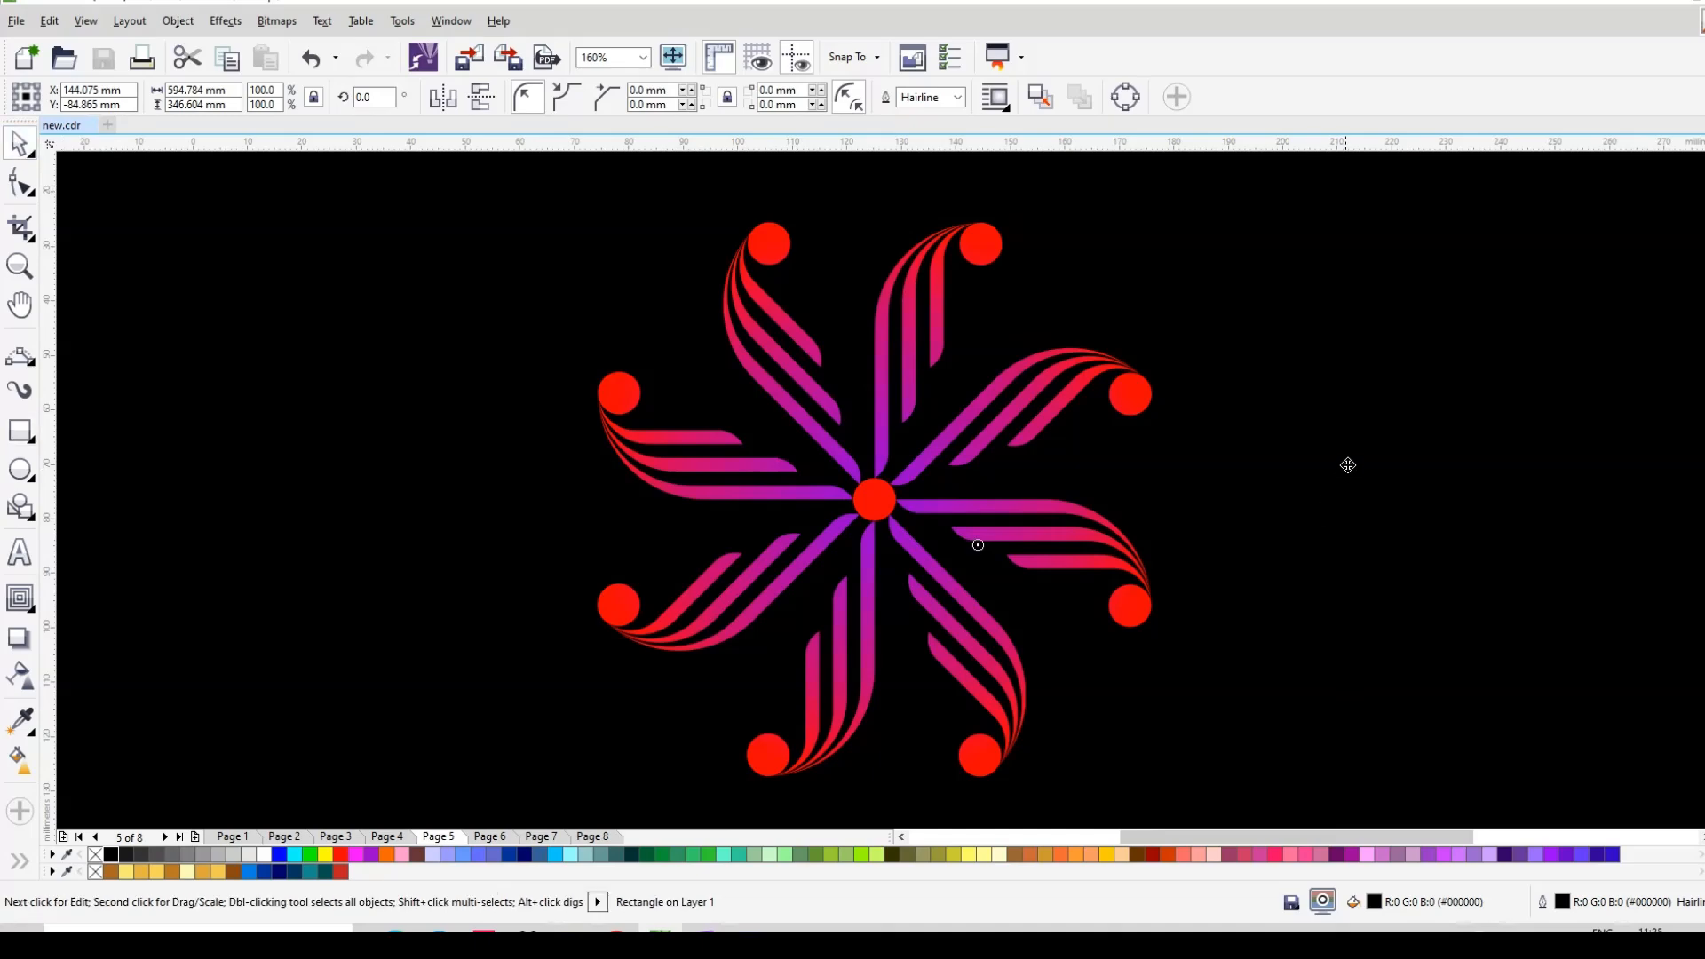
right_click(1350, 461)
left_click(1416, 506)
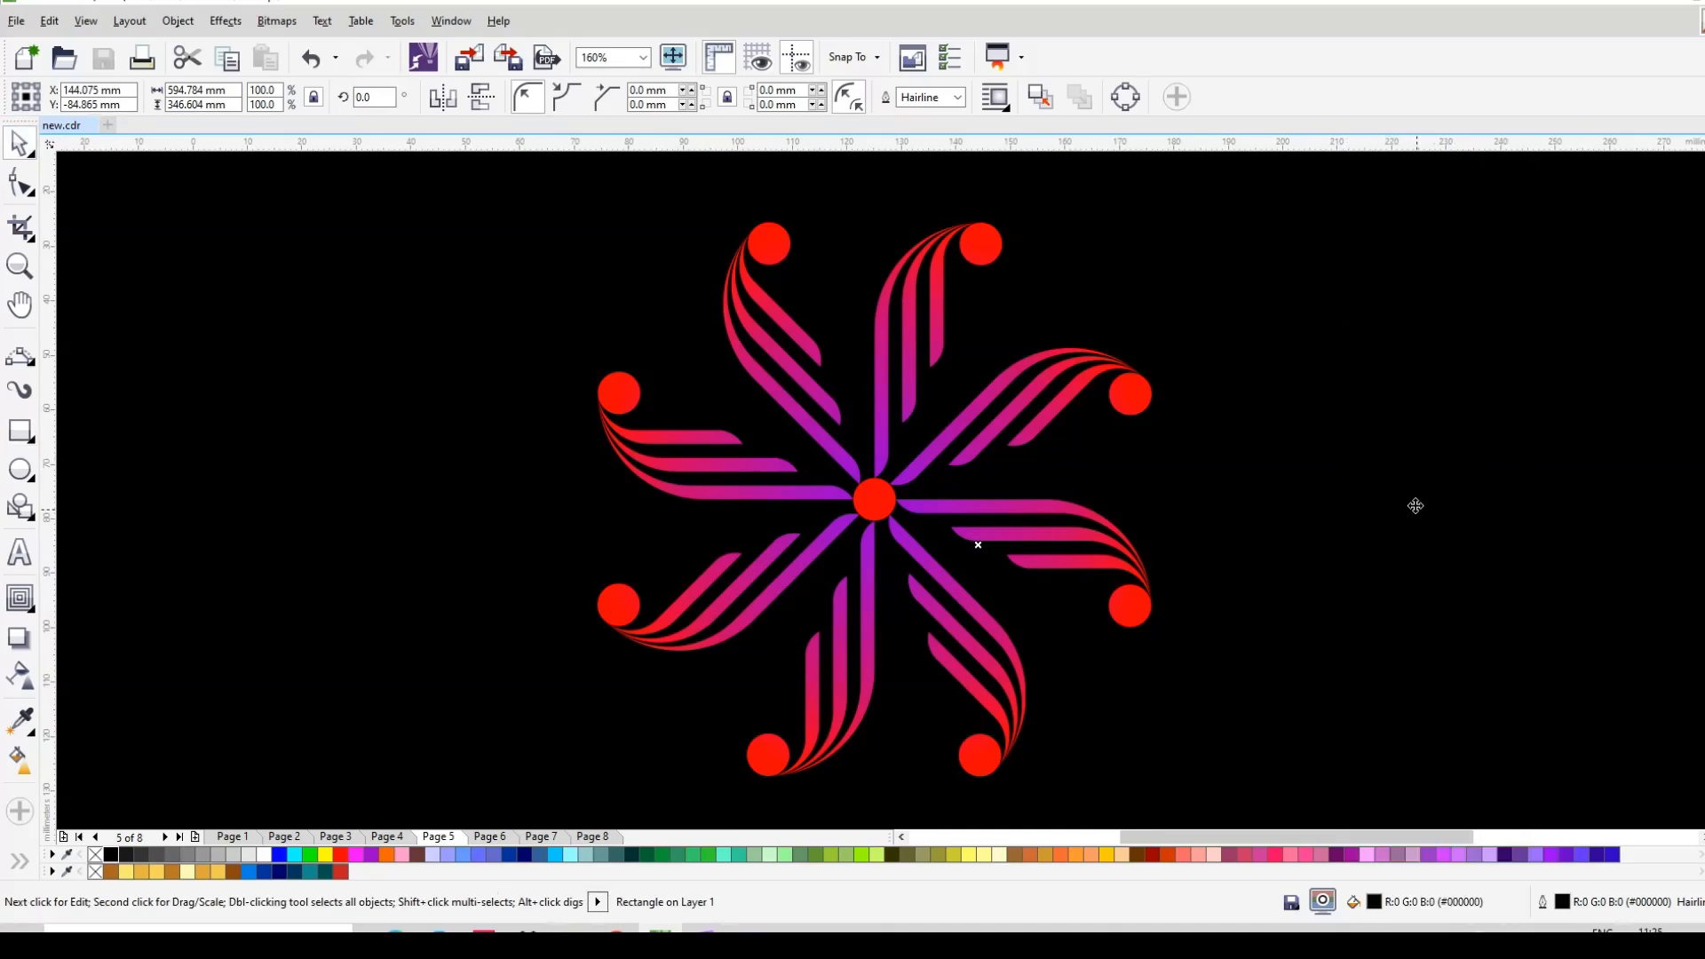